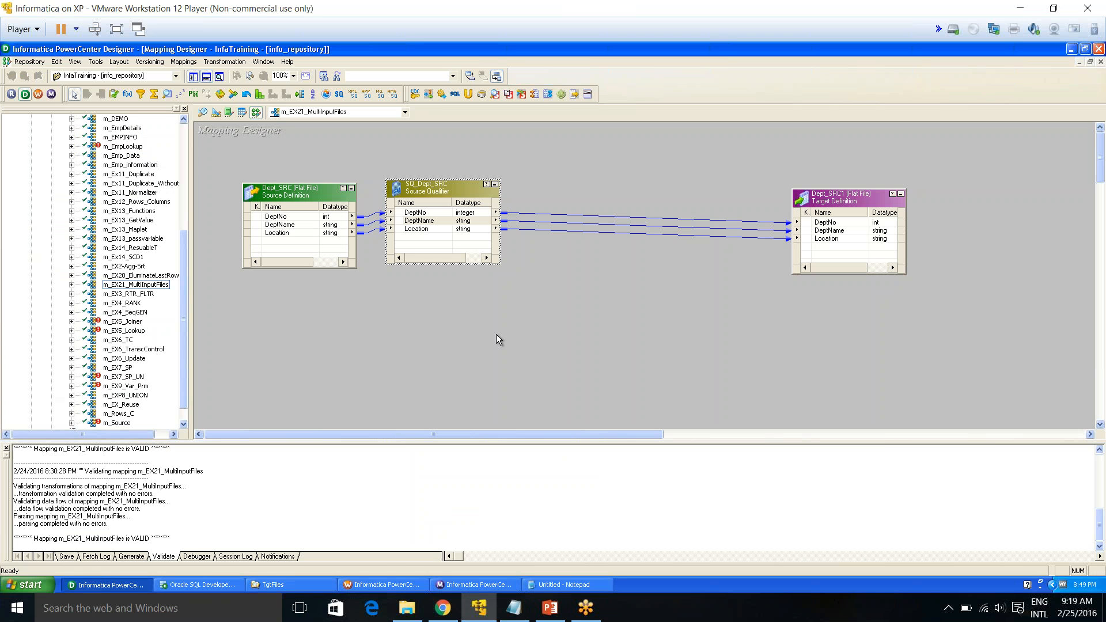
Switch to Windows Explorer and open the DEPTSrcFiles folder inside infa_shared\SrcFiles
left_click(866, 201)
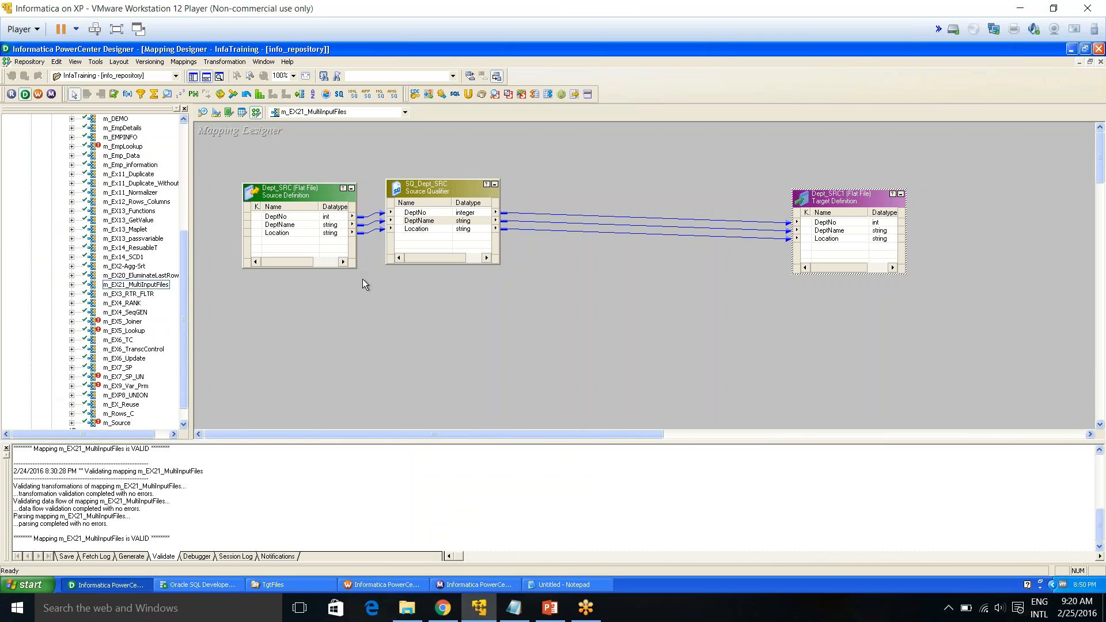
mouse_move(420, 194)
mouse_move(821, 203)
left_click(267, 585)
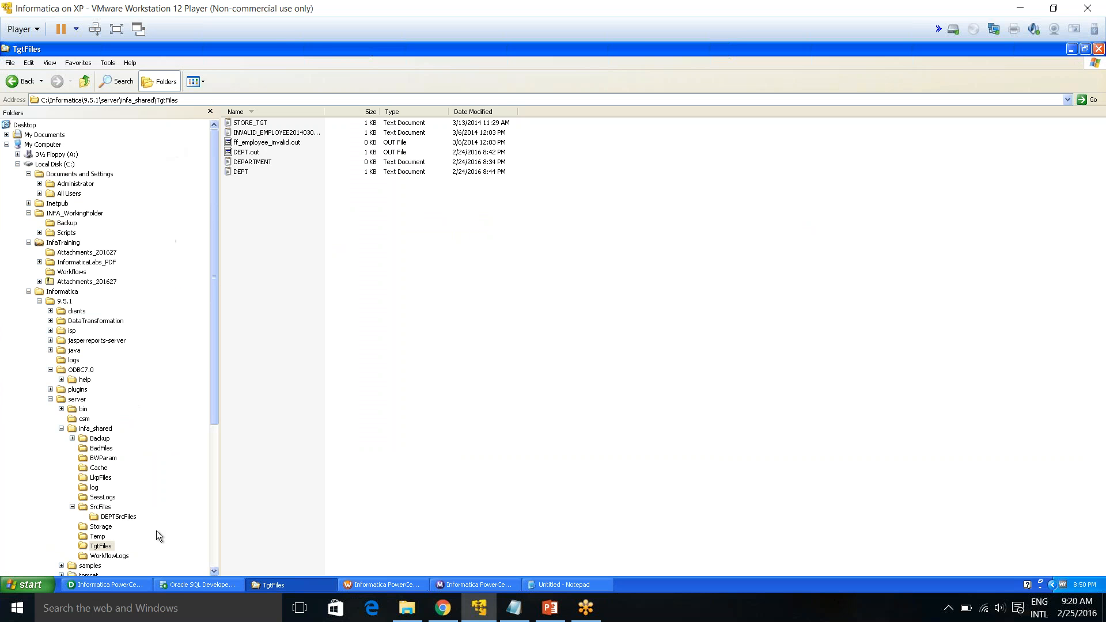
left_click(101, 507)
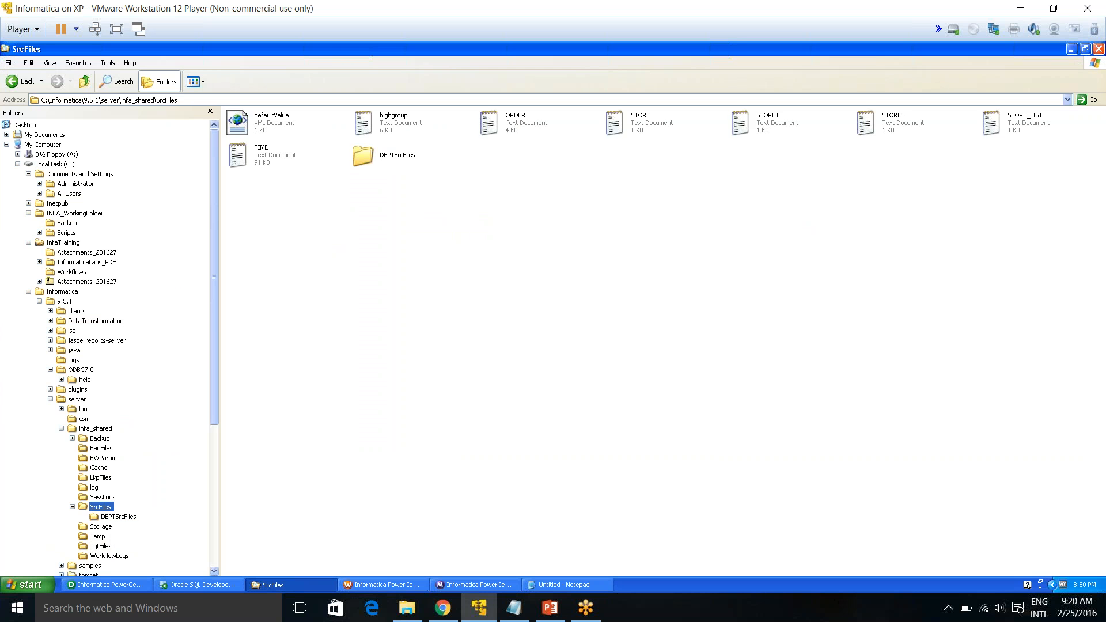
left_click(208, 100)
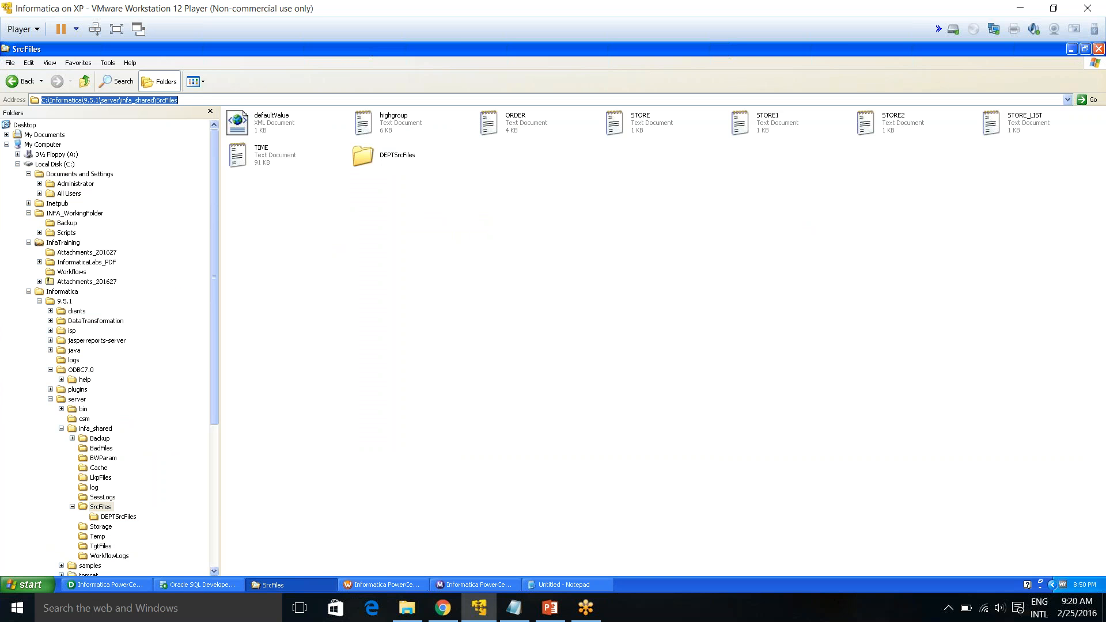
double_click(397, 157)
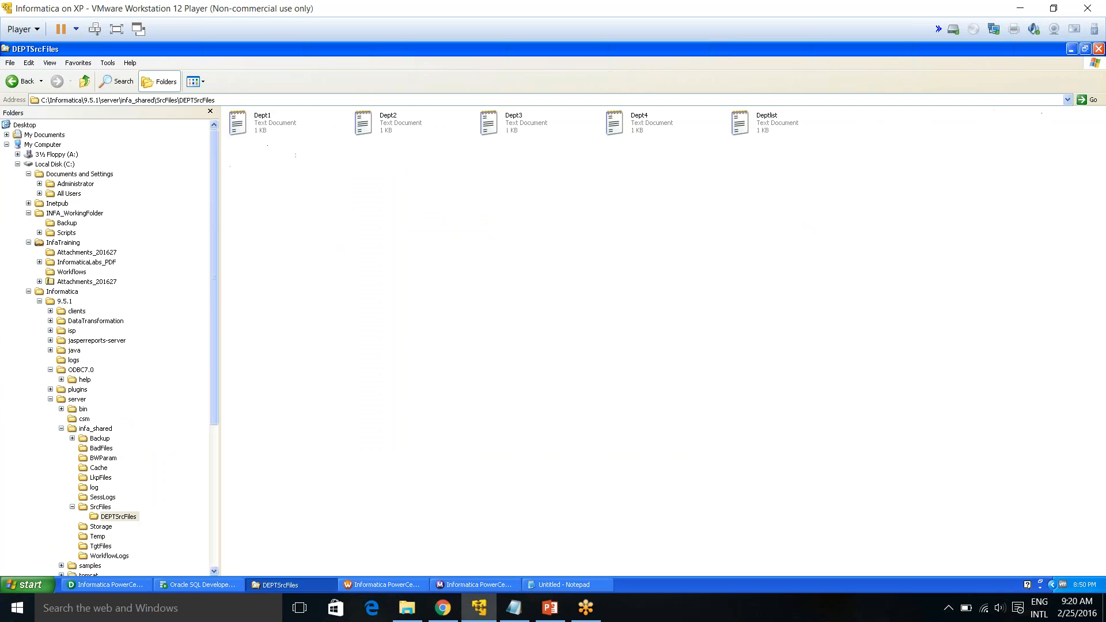
Look over the Dept1 to Dept4 files and examine the file names listed in the Deptlist text file
left_click(265, 120)
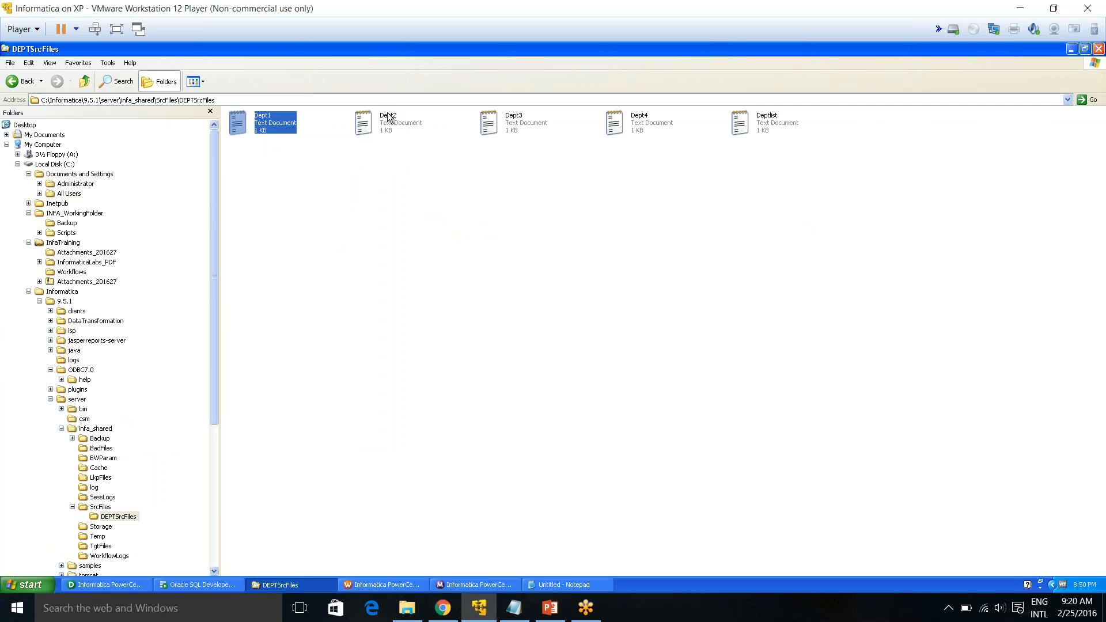
left_click(396, 120)
left_click(507, 123)
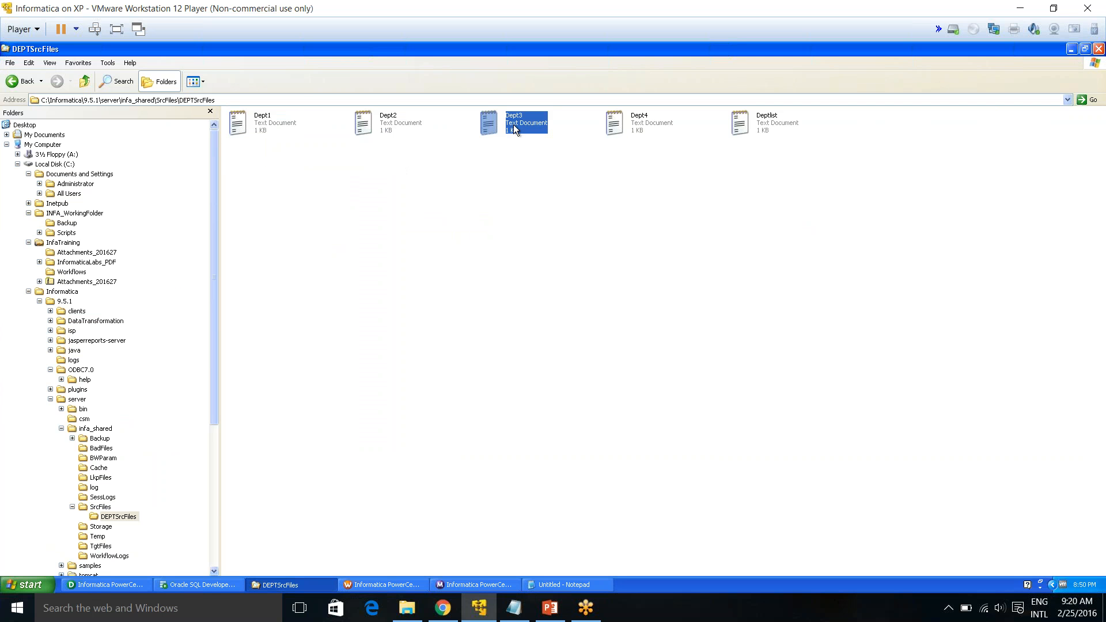
left_click(651, 131)
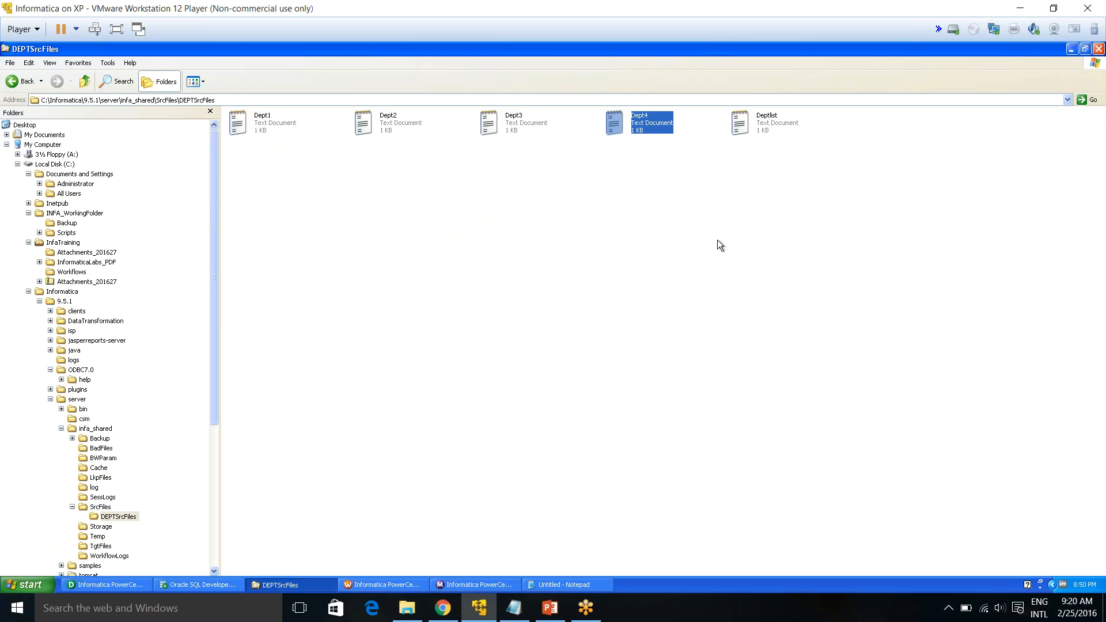
left_click(759, 148)
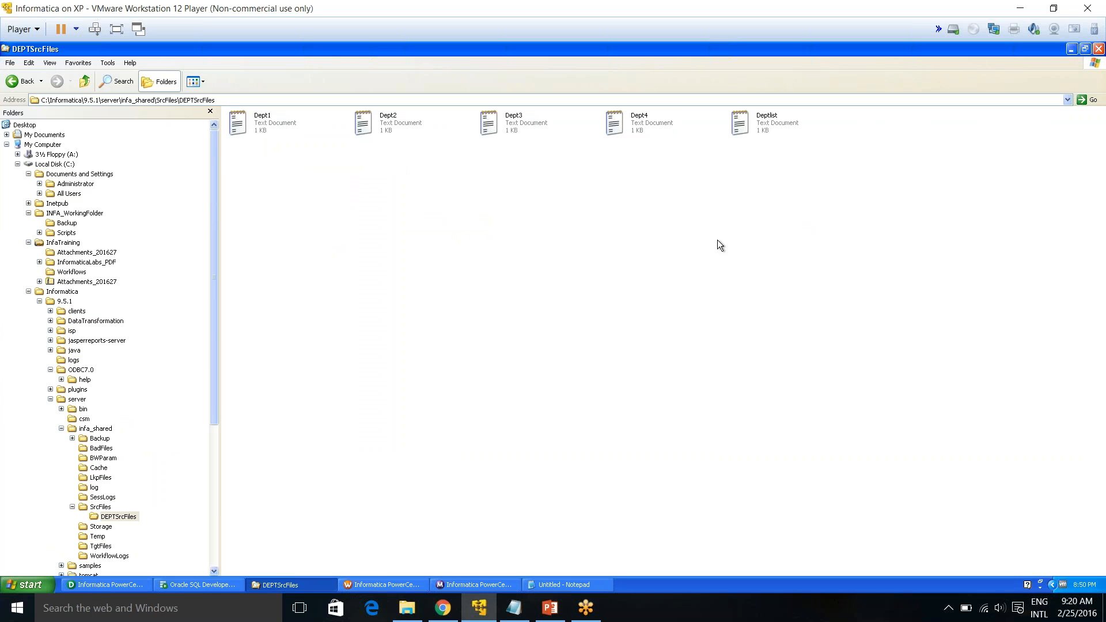
double_click(768, 126)
left_click_drag(464, 237, 690, 268)
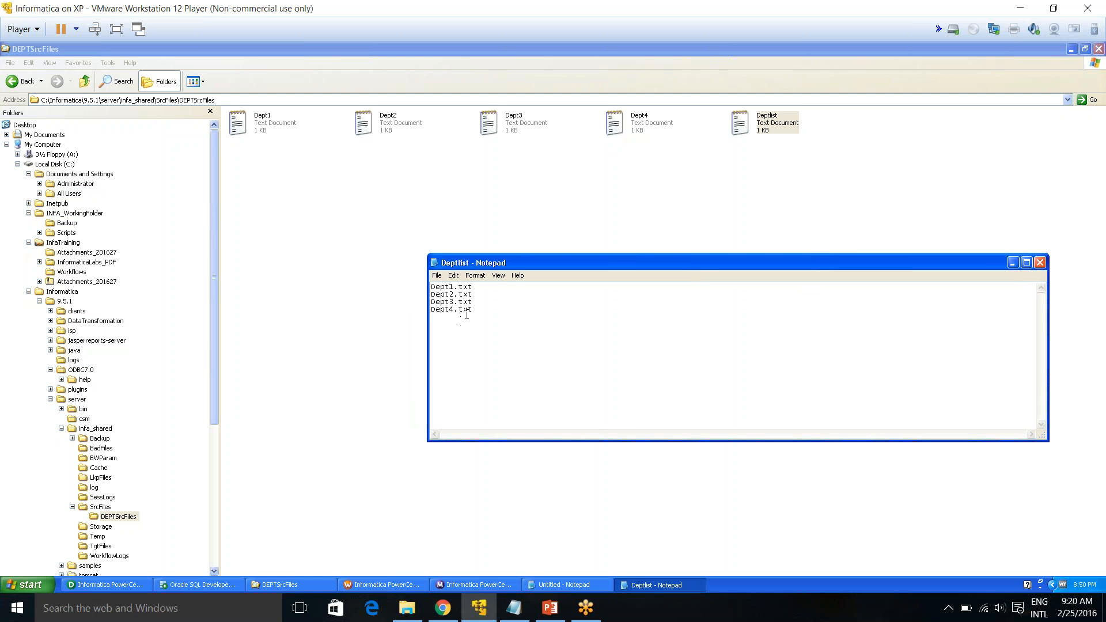
left_click_drag(473, 310, 429, 286)
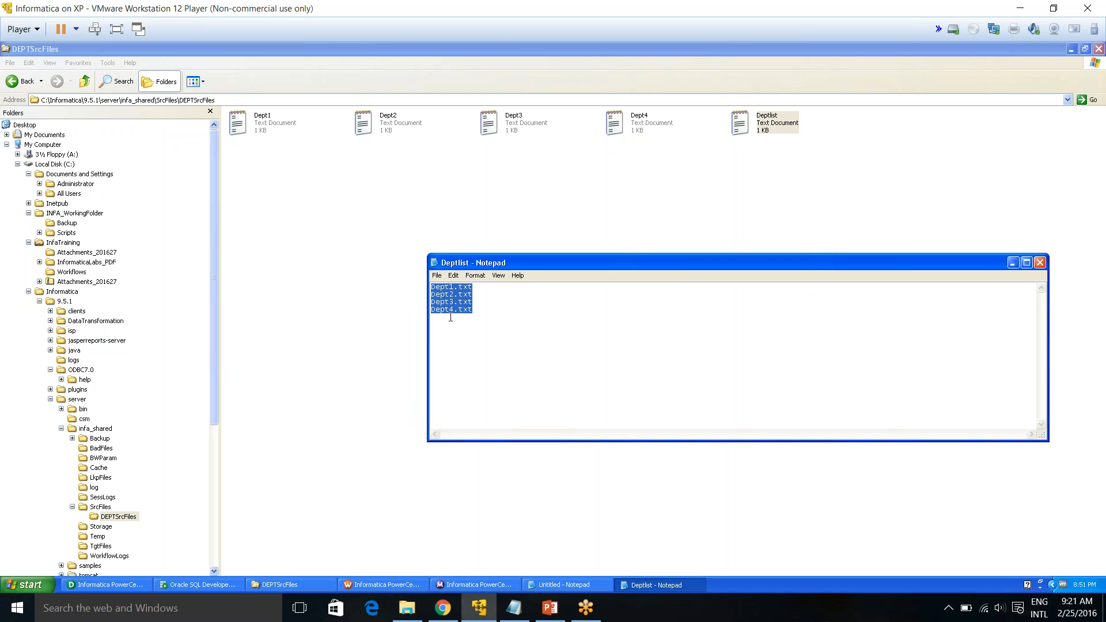
left_click(490, 163)
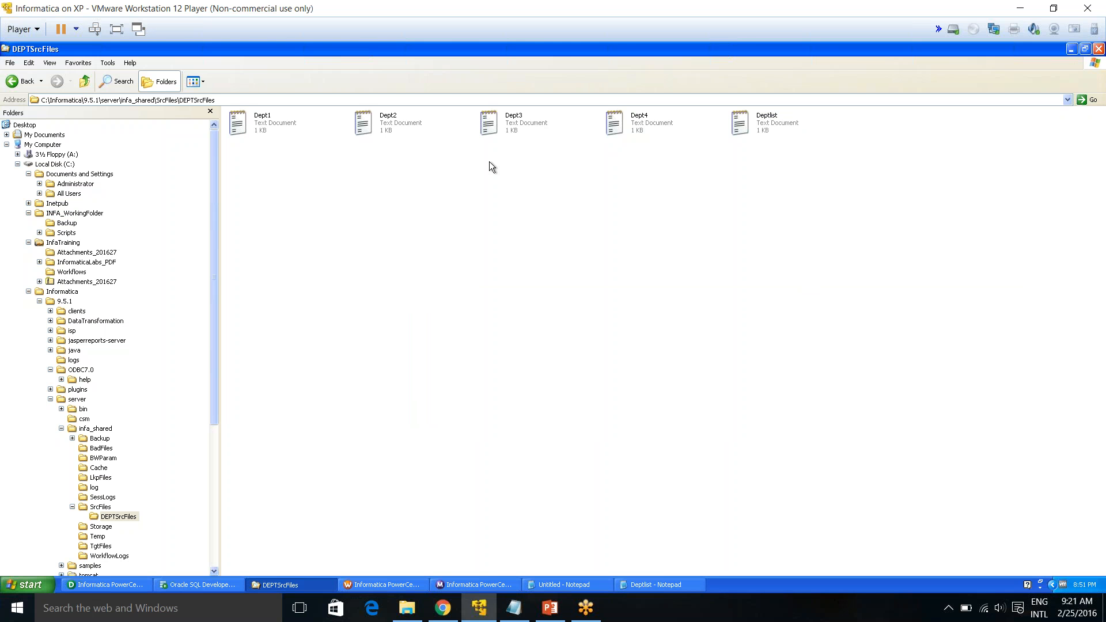
Duplicate the Dept4 text file in the same folder and rename the copy as Dept5
left_click(645, 130)
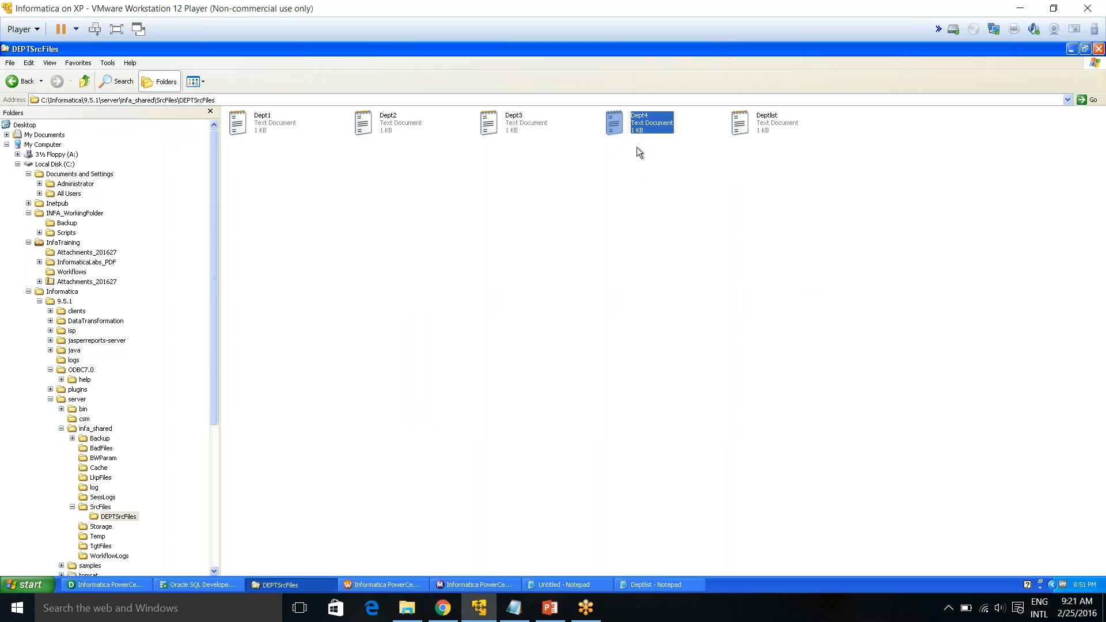
key("ctrl+v")
left_click(882, 118)
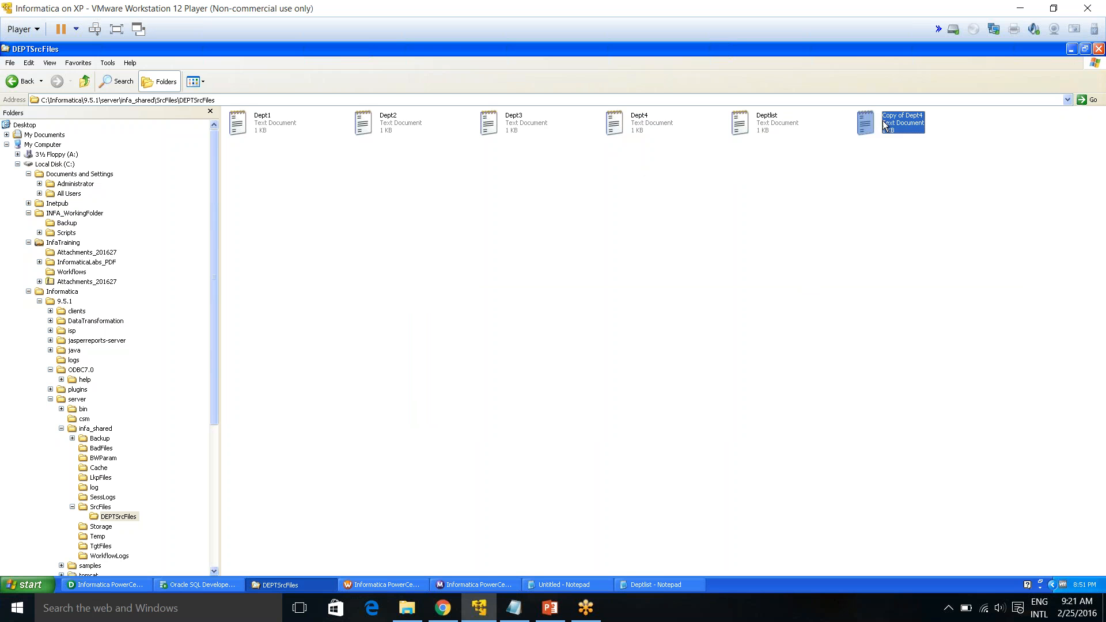
key("F2")
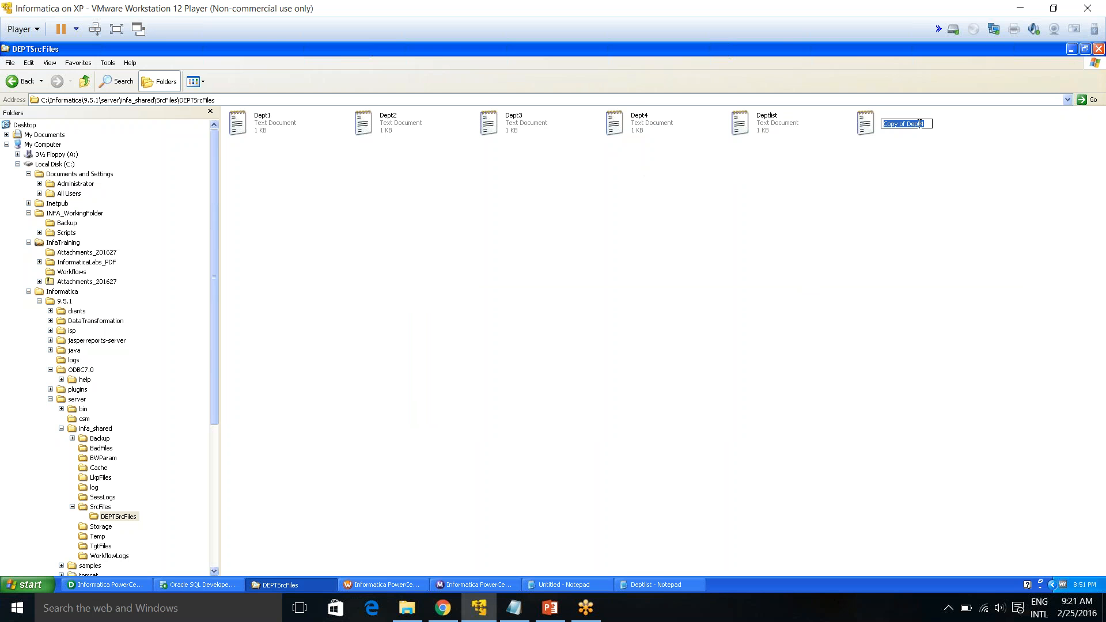
left_click_drag(907, 124, 853, 122)
key("Delete")
key("BackSpace")
type("5")
left_click(887, 188)
Add the line Dept5.txt at the end of the Deptlist file and save it on closing
double_click(801, 118)
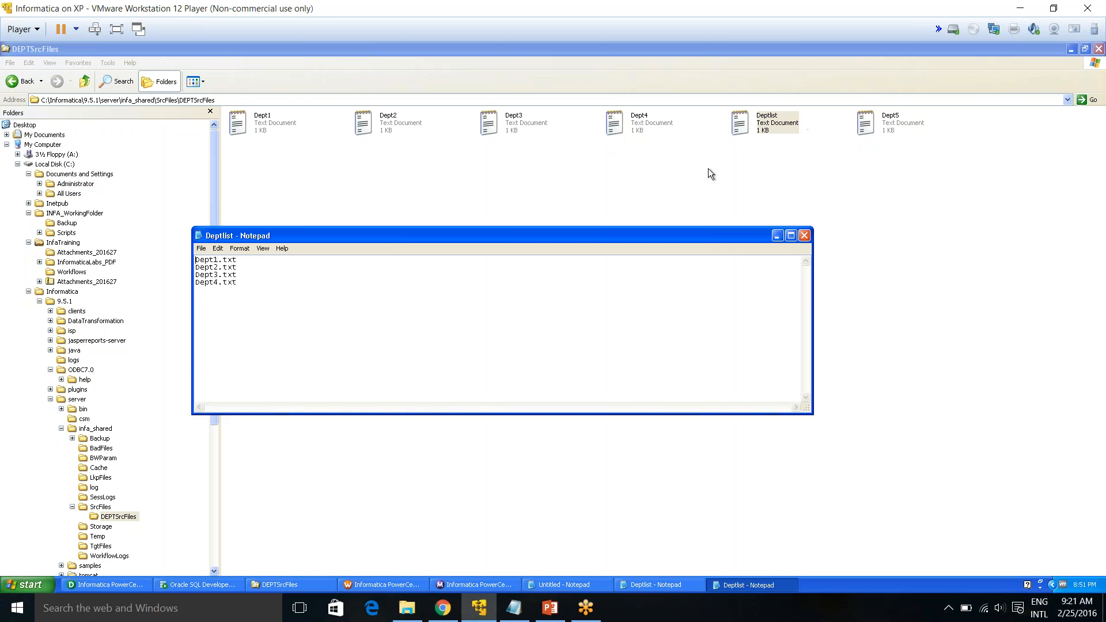
left_click_drag(234, 278, 144, 280)
left_click(225, 291)
key("ctrl+v")
left_click(213, 290)
key("Delete")
type("5")
left_click(805, 236)
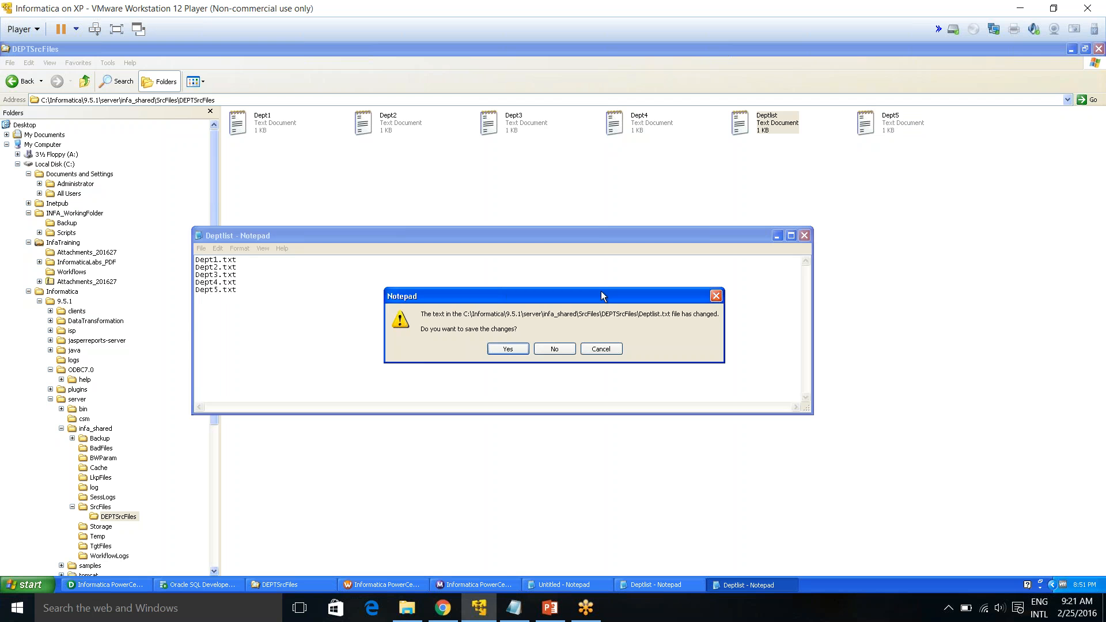
left_click(508, 348)
Change the first three department numbers in the Dept5 file to 511, 522 and 533, and save it on closing
left_click(888, 128)
double_click(888, 128)
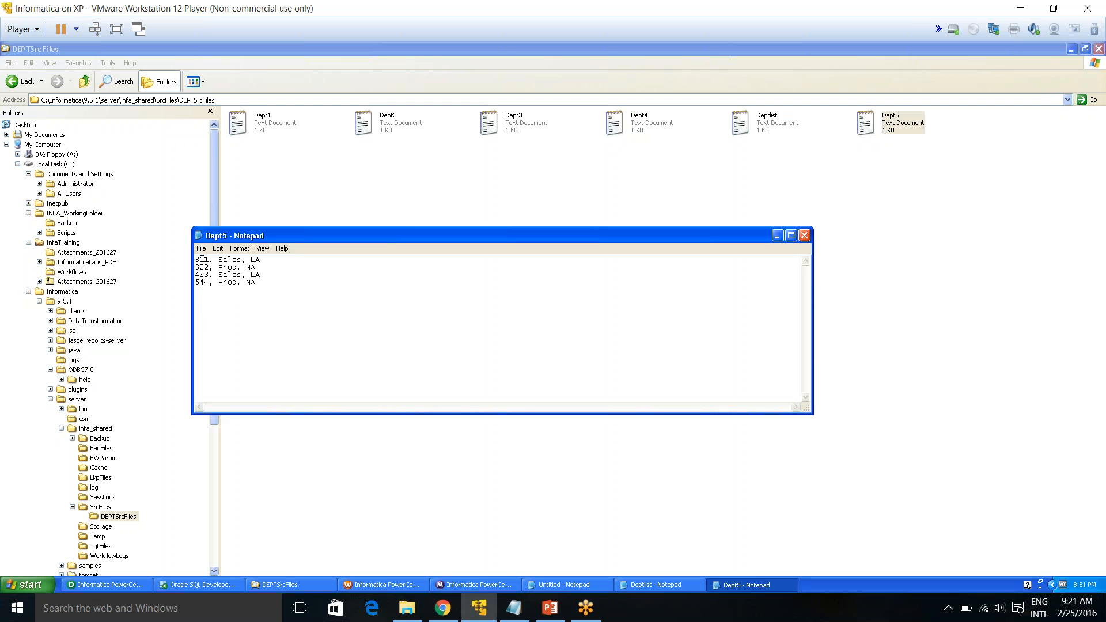
key("Delete")
type("5")
key("Delete")
type("5")
left_click(196, 275)
key("Delete")
type("5")
left_click(805, 235)
left_click(505, 350)
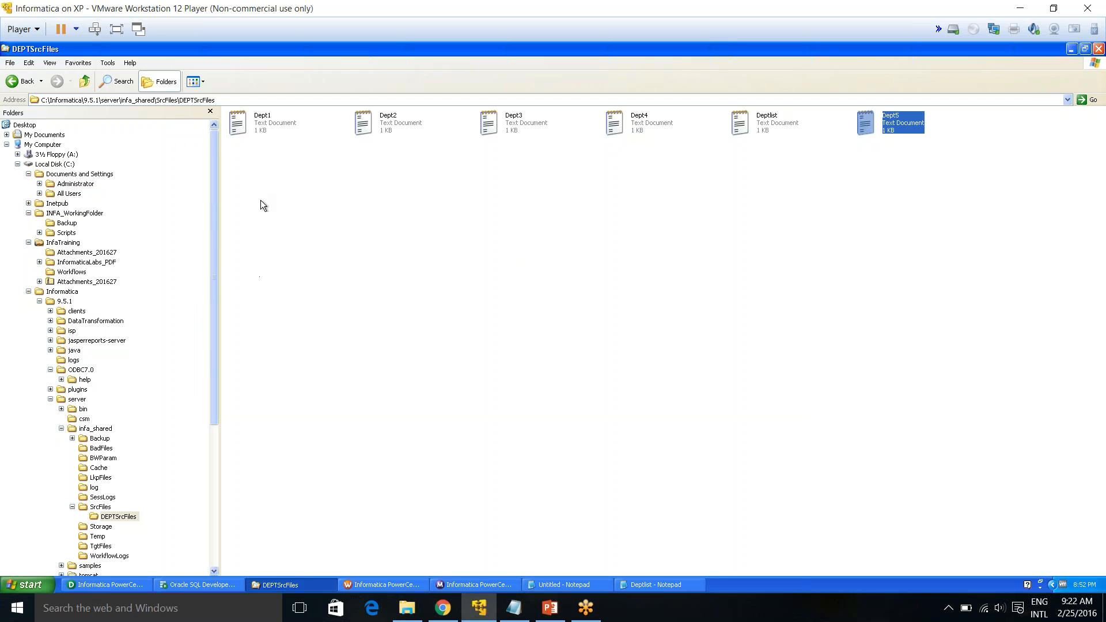
Open the Dept1, Dept2 and Dept3 files and check their department records
double_click(263, 122)
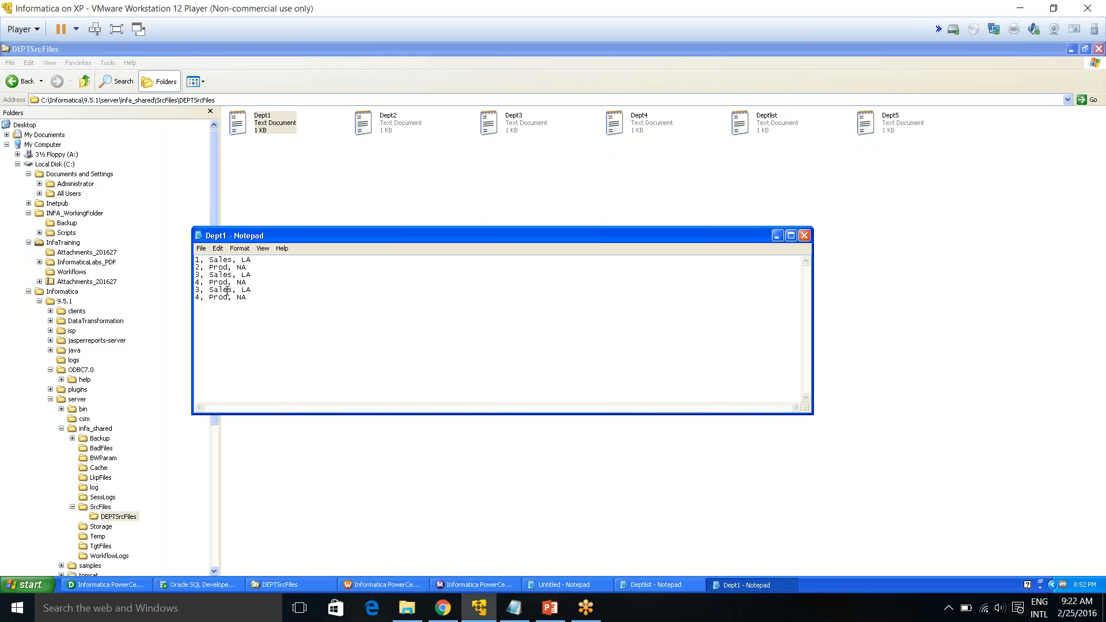
double_click(407, 128)
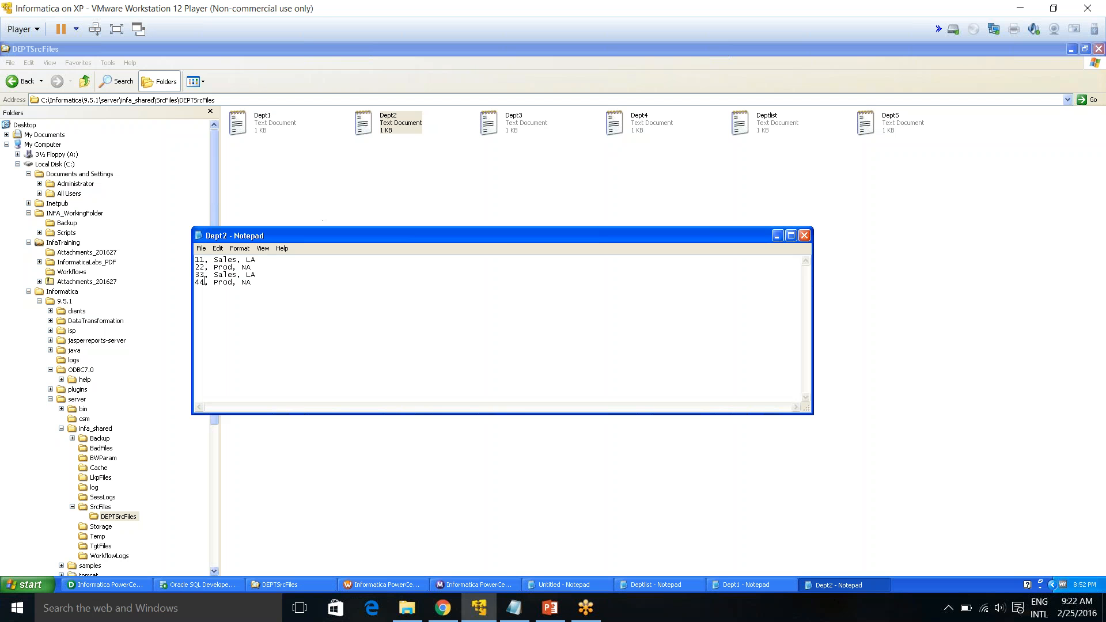
double_click(513, 126)
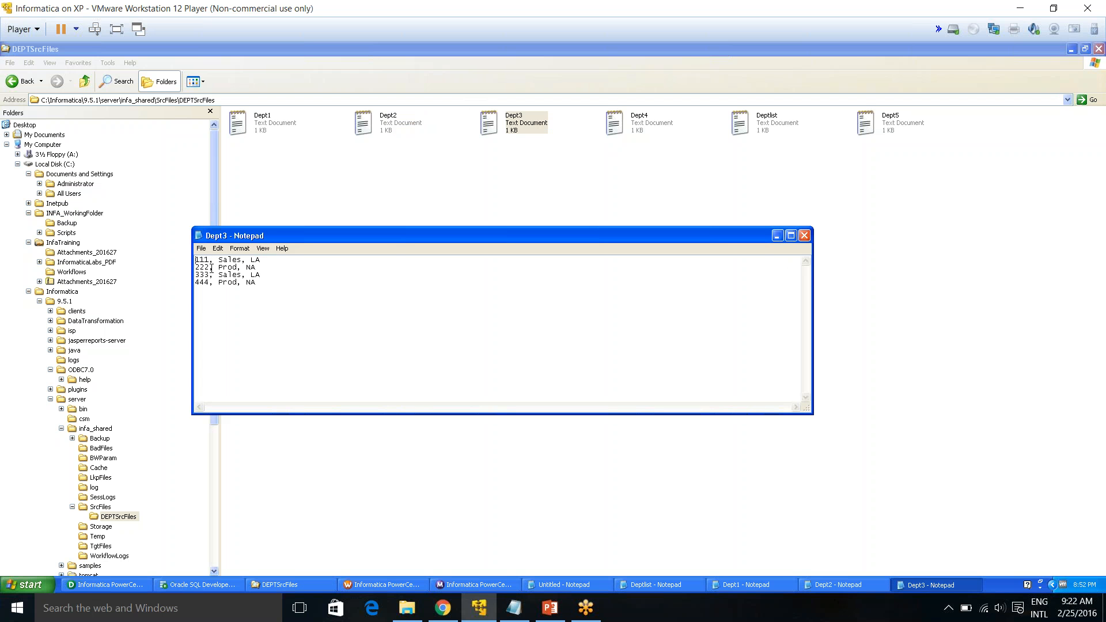
Change the first, second and fourth department numbers in the Dept4 file to 411, 422 and 444, and save it on closing
double_click(654, 127)
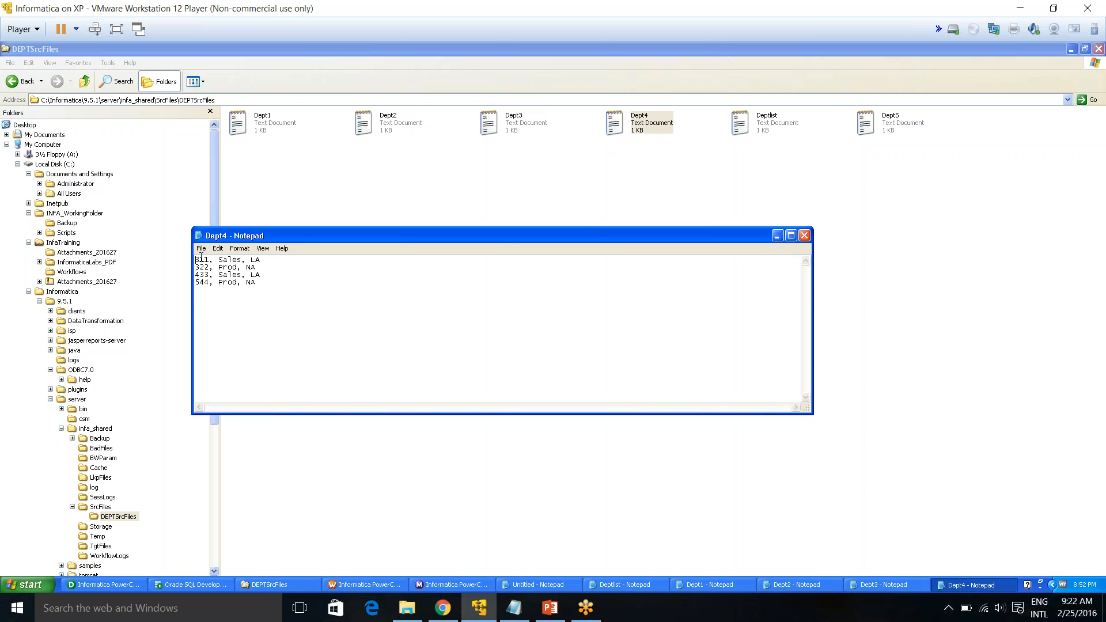
key("Delete")
type("4")
key("BackSpace")
type("4")
left_click(200, 283)
key("BackSpace")
type("4")
left_click(805, 235)
left_click(501, 350)
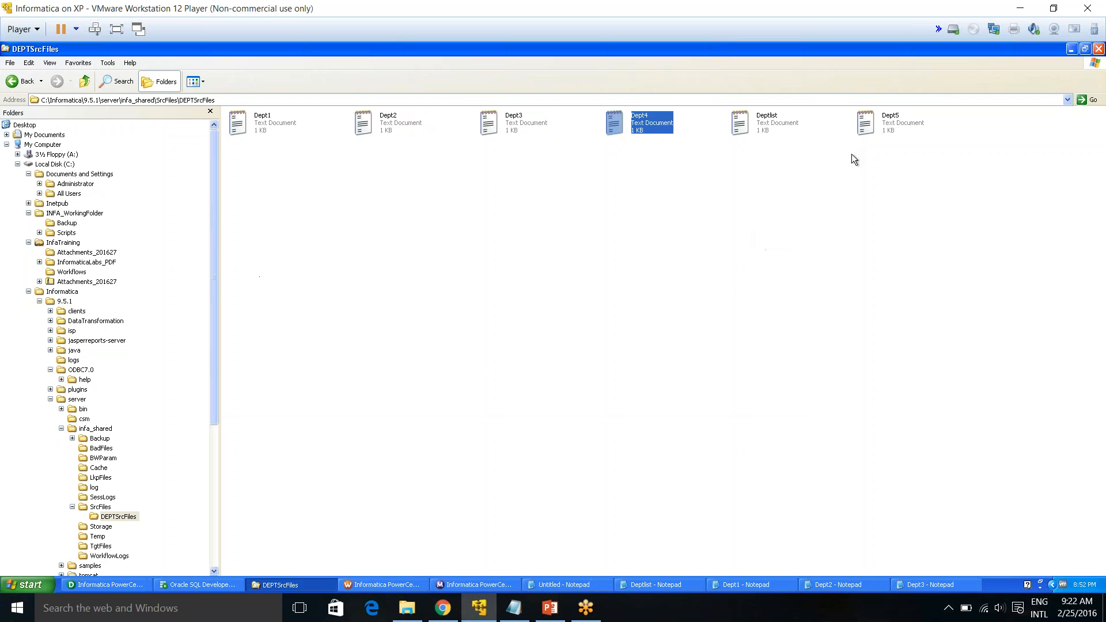
Check the department numbers in the Dept5 file and close it
double_click(890, 122)
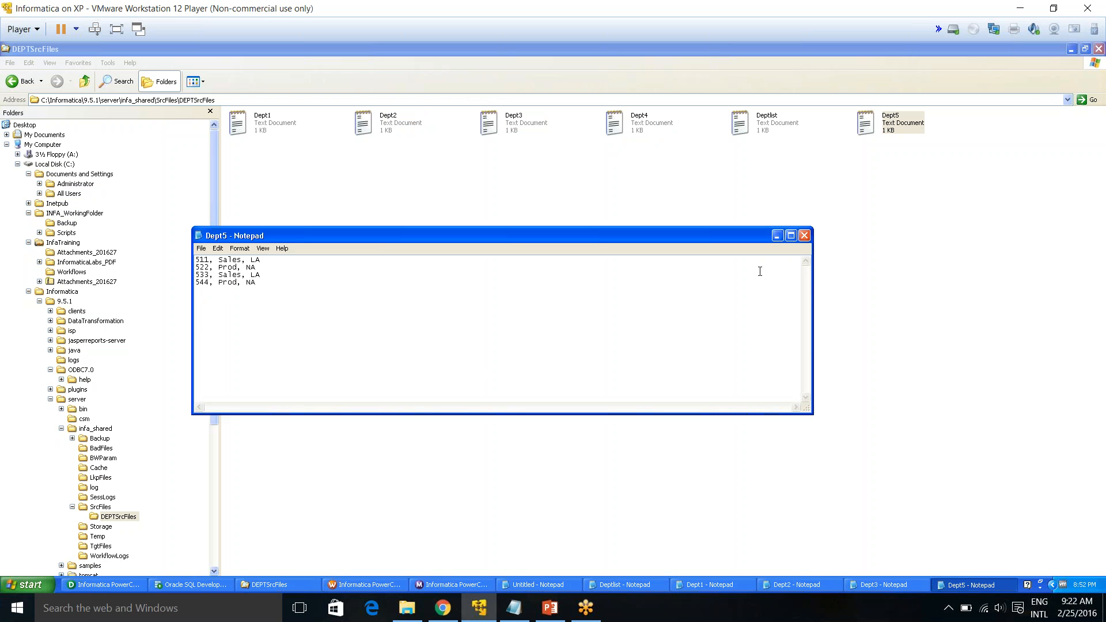
left_click(805, 236)
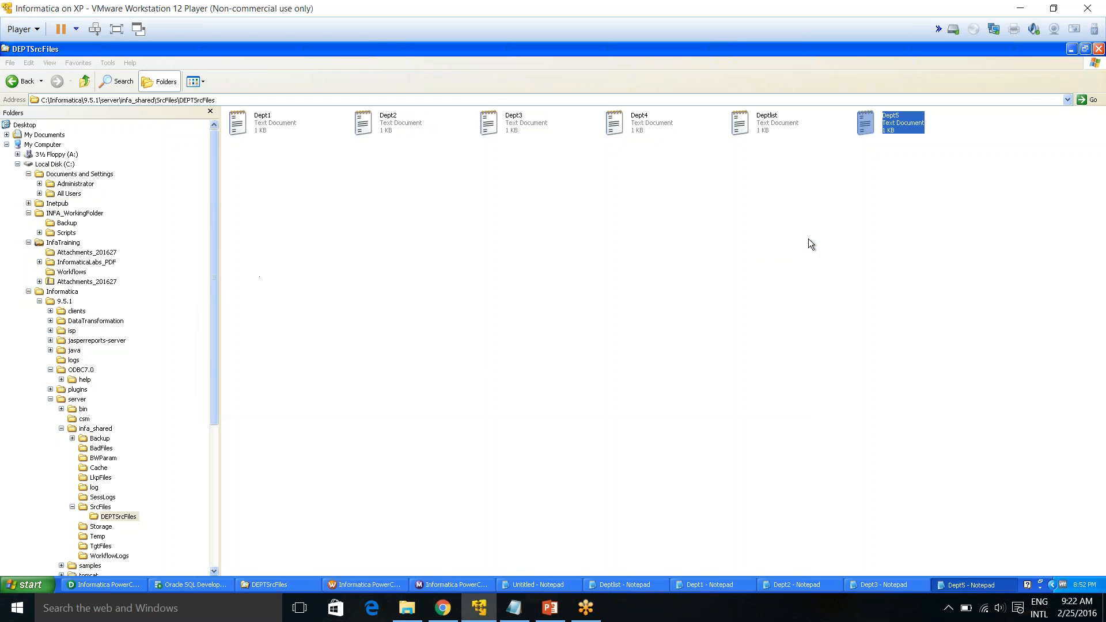
left_click(619, 267)
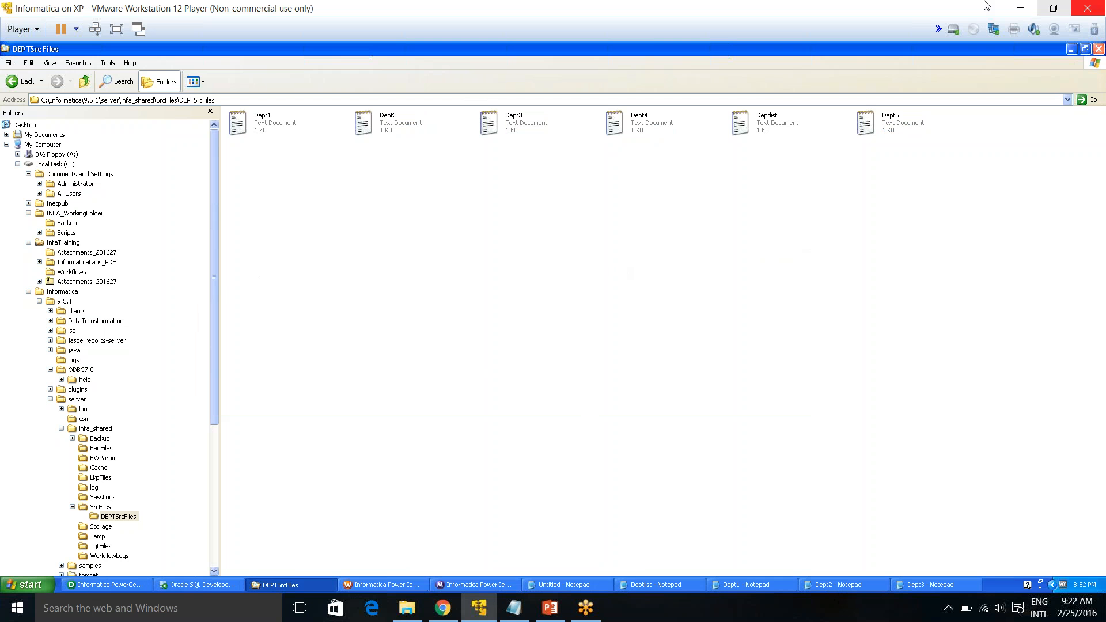
Switch to Informatica PowerCenter Designer and open the Source Analyzer
left_click(105, 586)
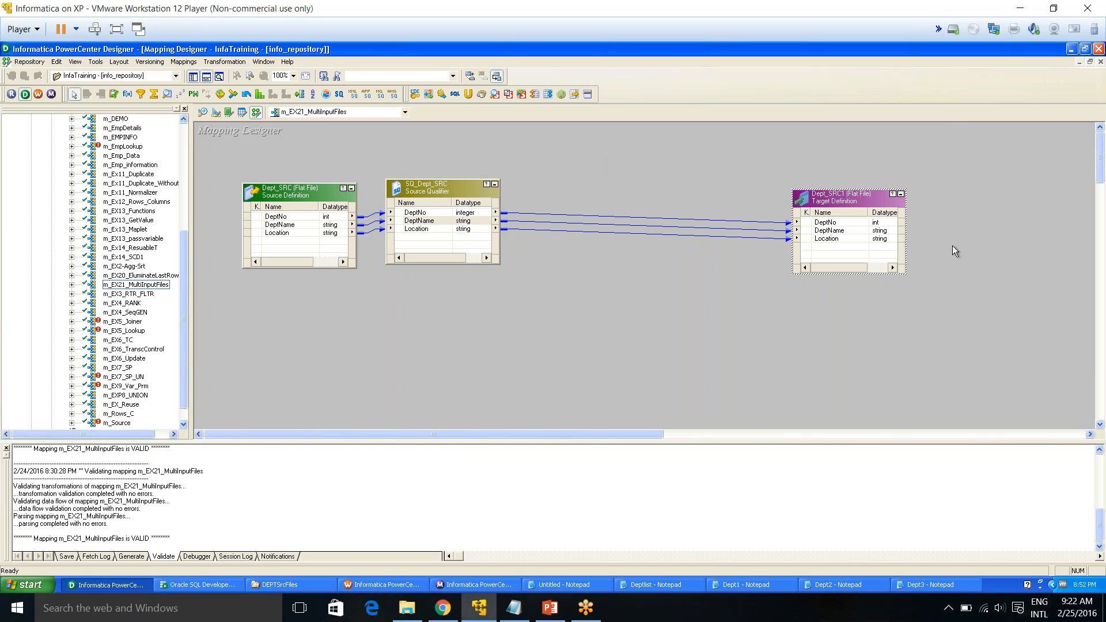
left_click(225, 62)
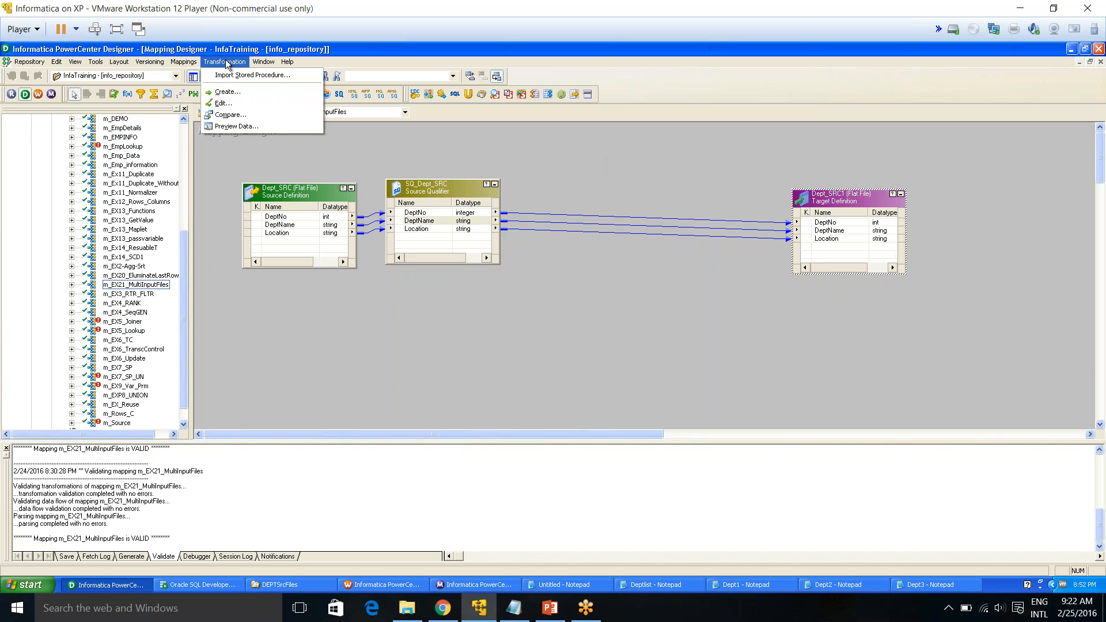
left_click(372, 166)
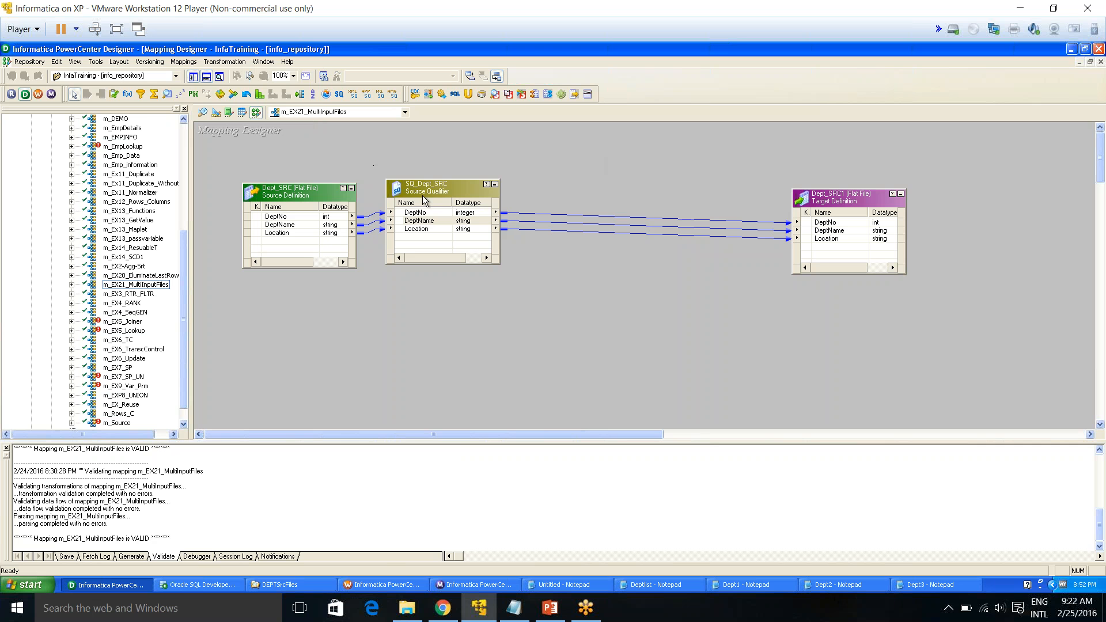
left_click(203, 112)
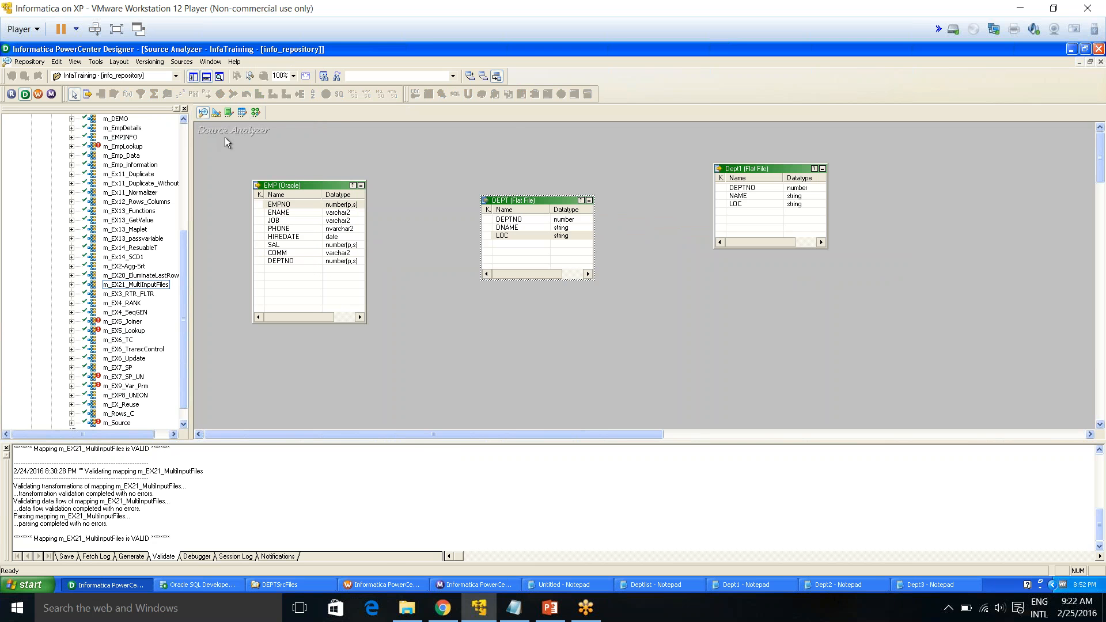
Start a flat file source import of Dept3 from the DEPTSrcFiles folder, with all file types listed
left_click(182, 62)
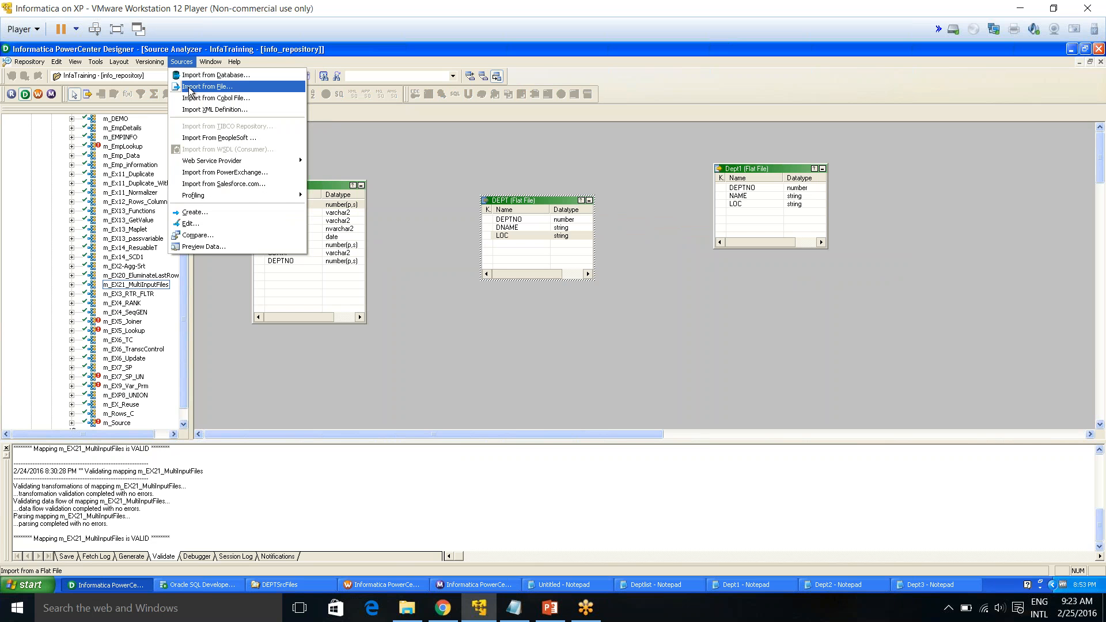
key("Return")
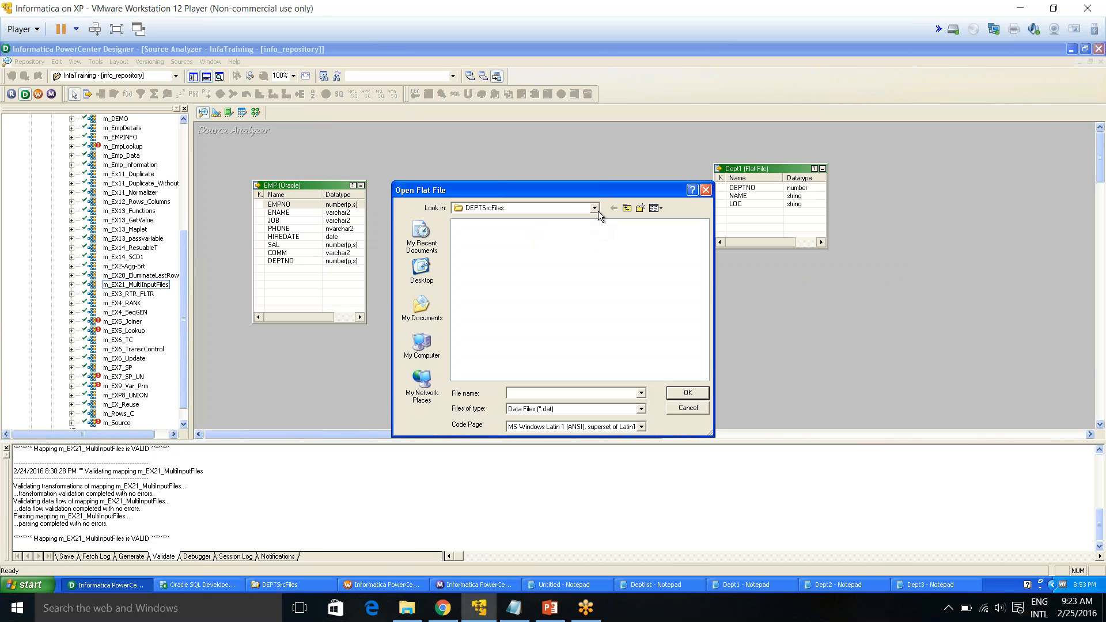
left_click(595, 209)
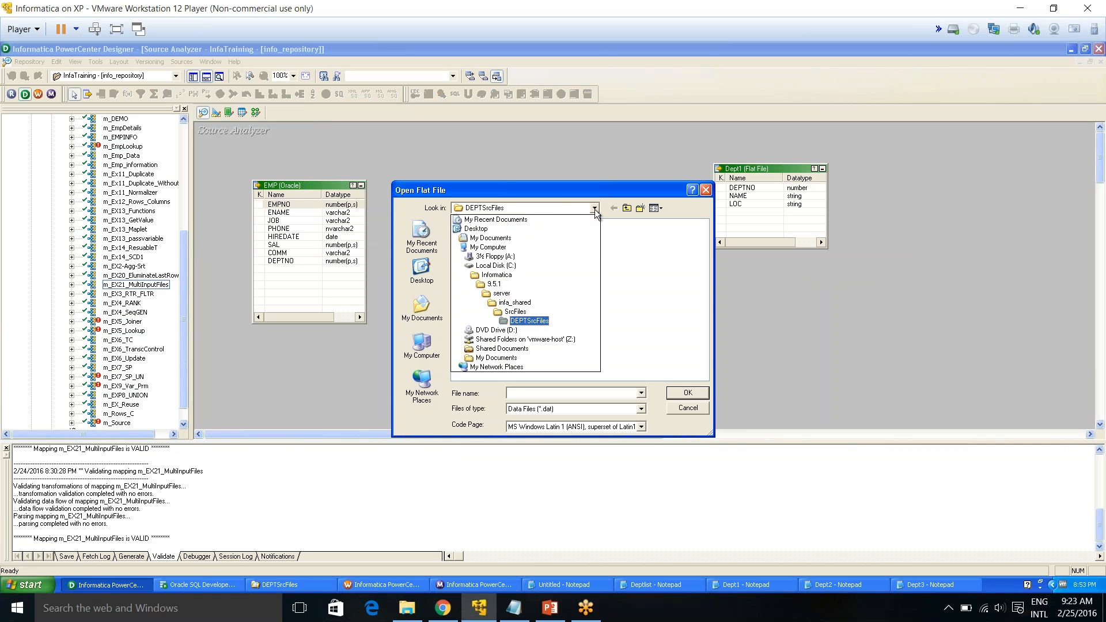
left_click(529, 321)
left_click(577, 409)
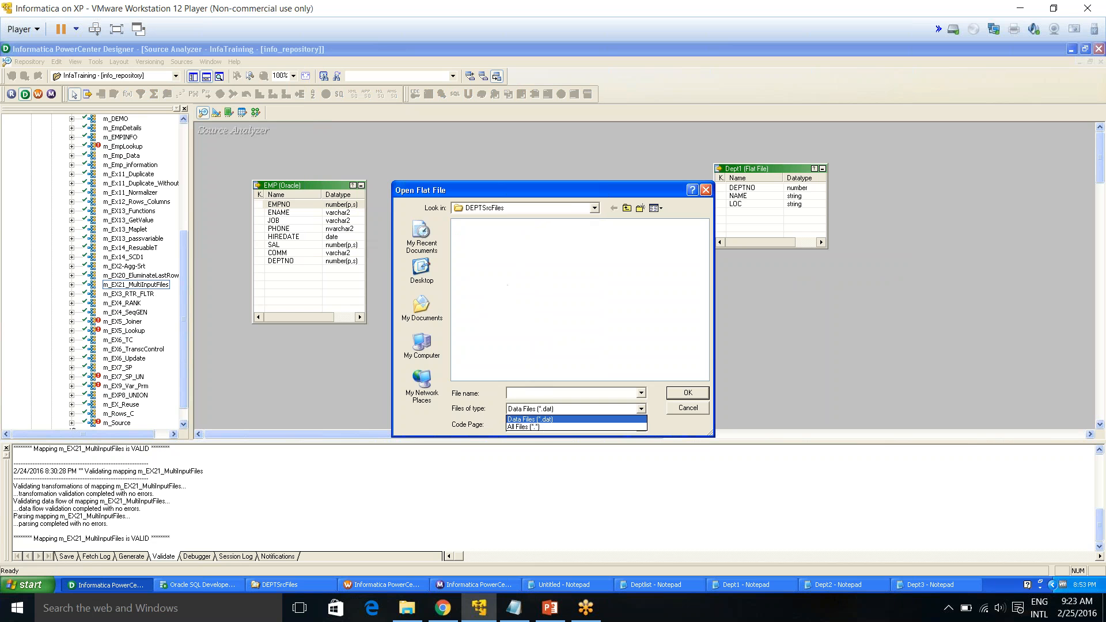
left_click(541, 428)
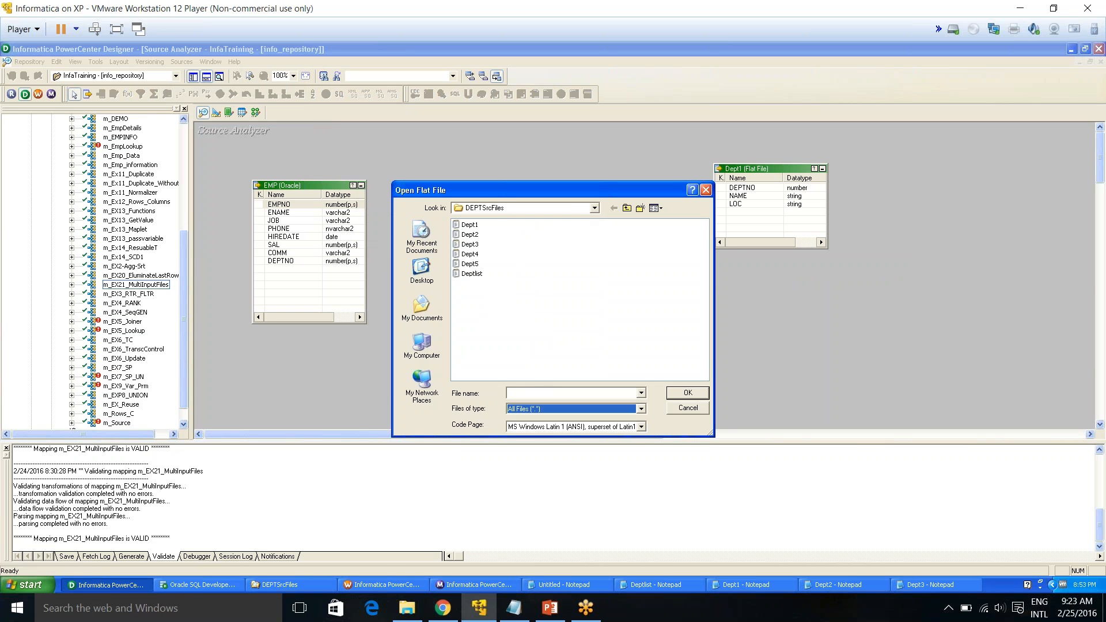
left_click(470, 244)
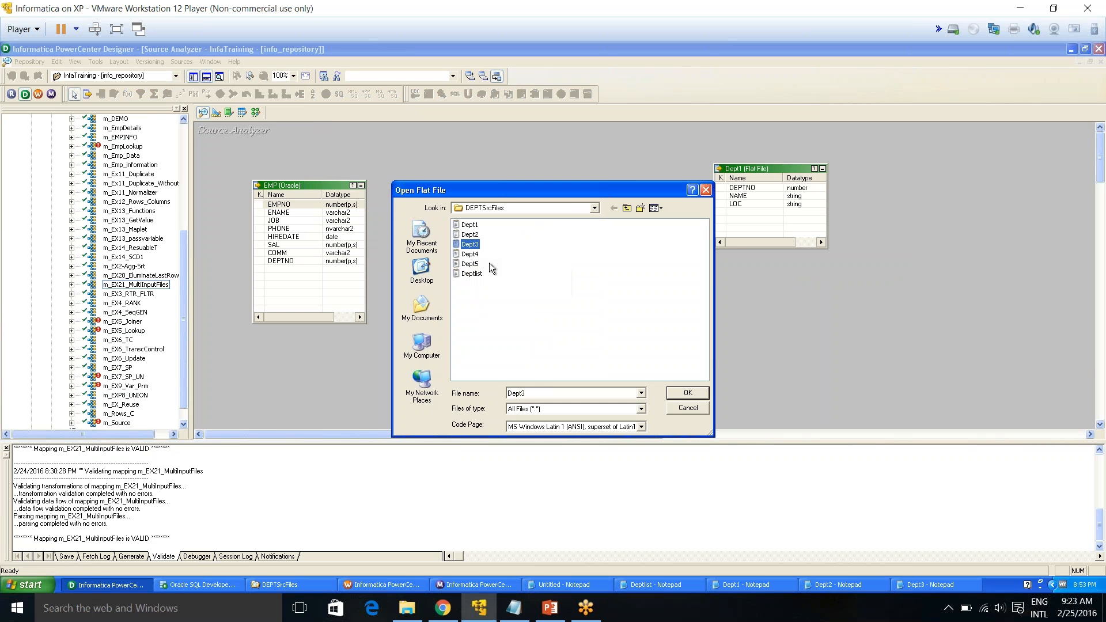
left_click(688, 393)
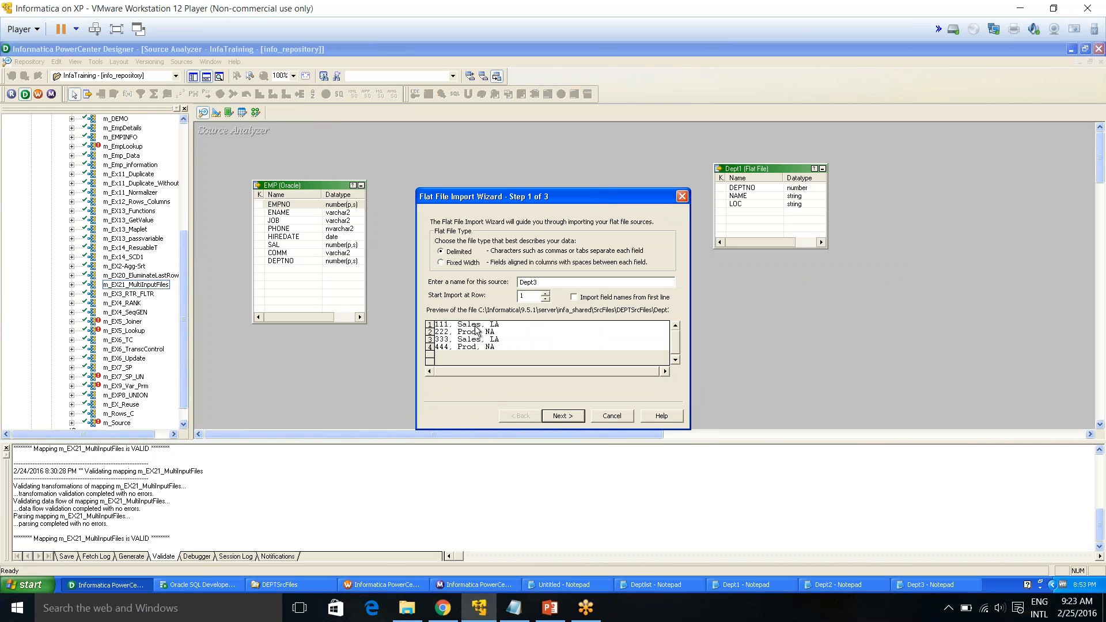
Keep the Dept3 import starting at row 1 with comma as the only delimiter, and continue to the column definitions
left_click_drag(535, 296, 493, 291)
left_click(576, 417)
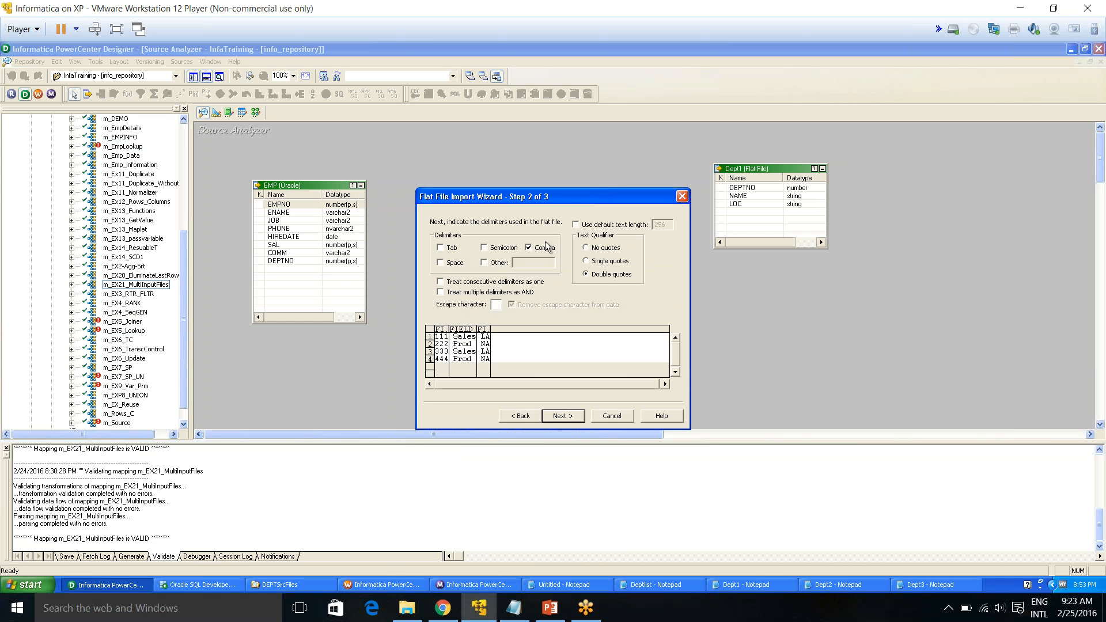
left_click(485, 264)
left_click(538, 261)
left_click(485, 263)
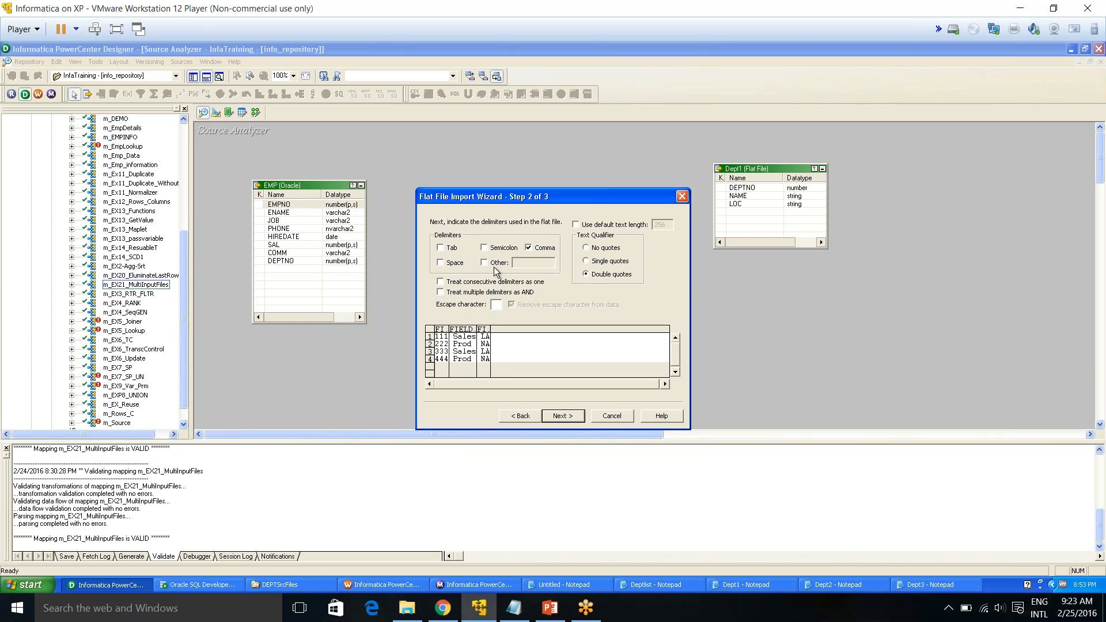
left_click(562, 416)
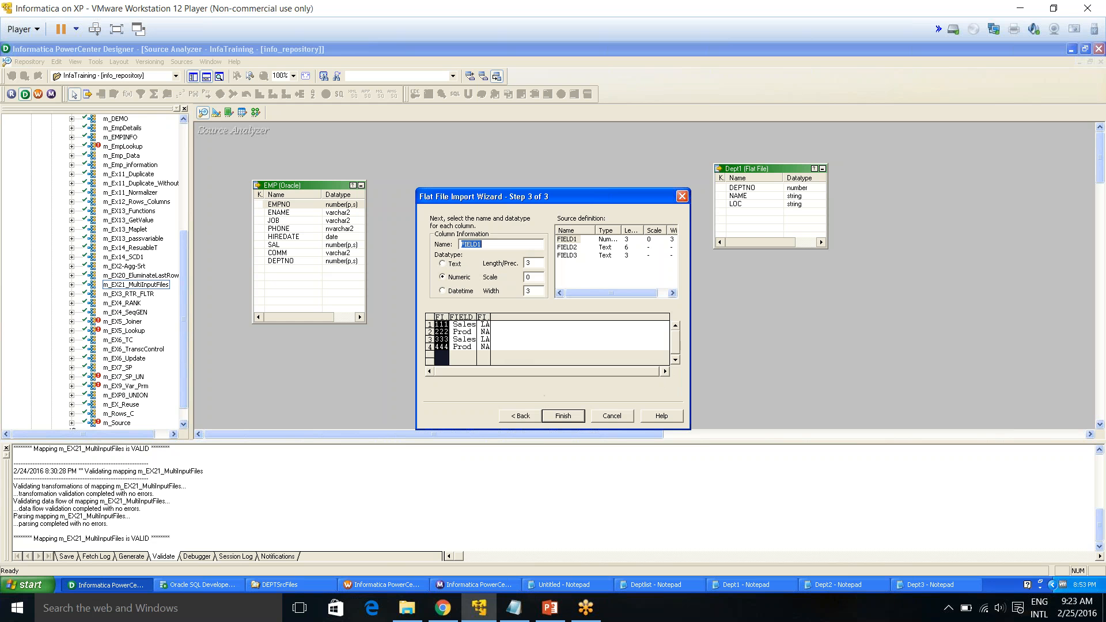
Review the name and datatype of the three Dept3 columns, and exit the import wizard without importing the file
left_click(569, 247)
left_click(570, 256)
left_click(571, 241)
left_click(569, 247)
left_click(570, 255)
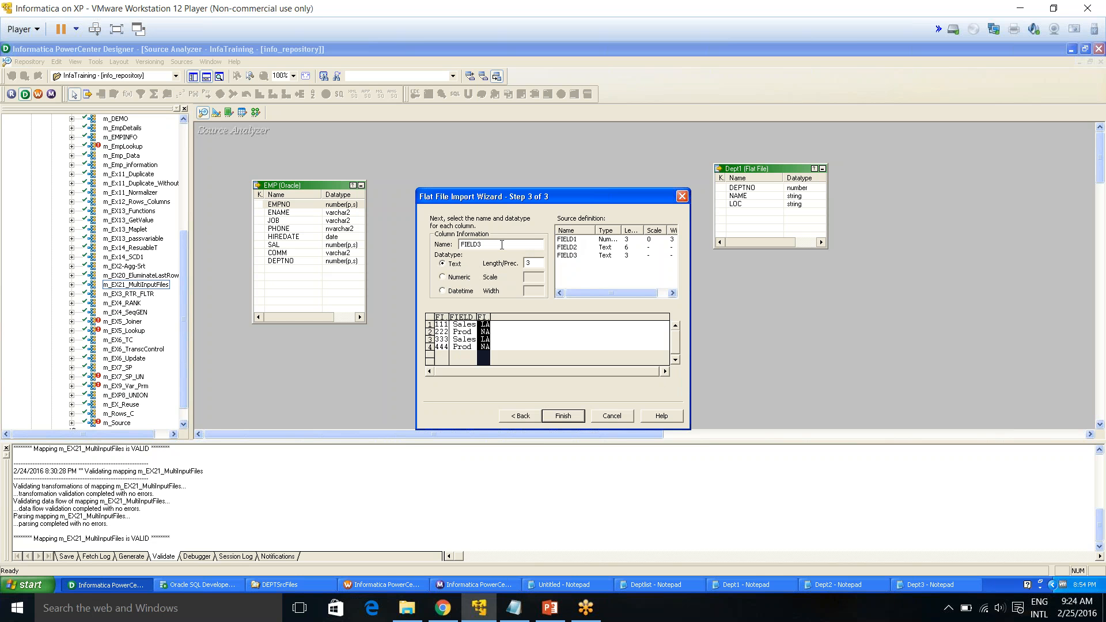
left_click(617, 416)
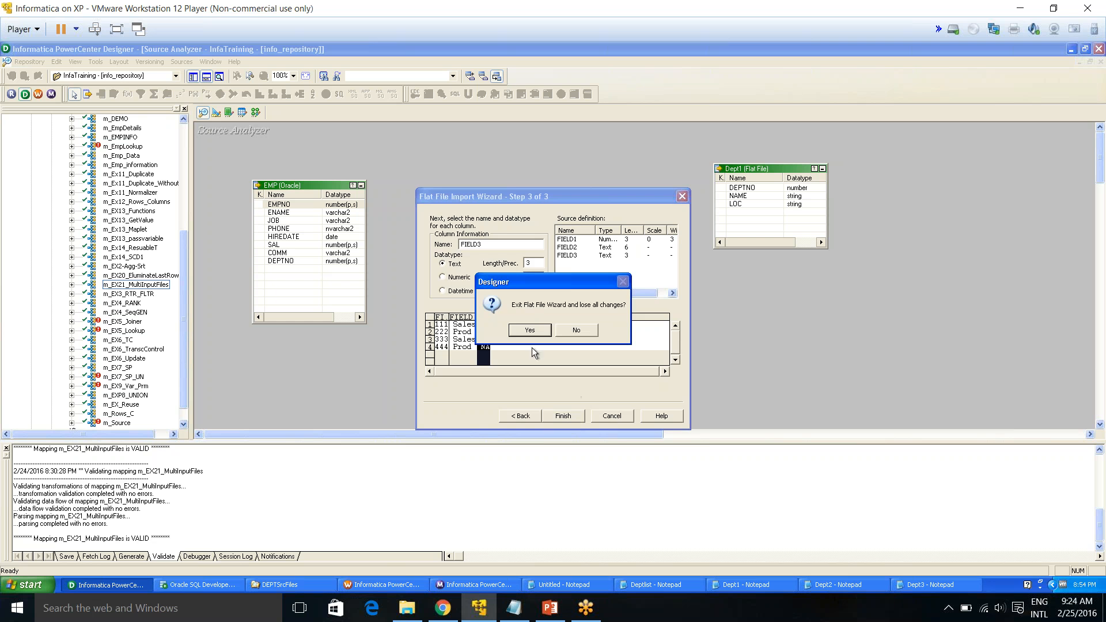
left_click(530, 331)
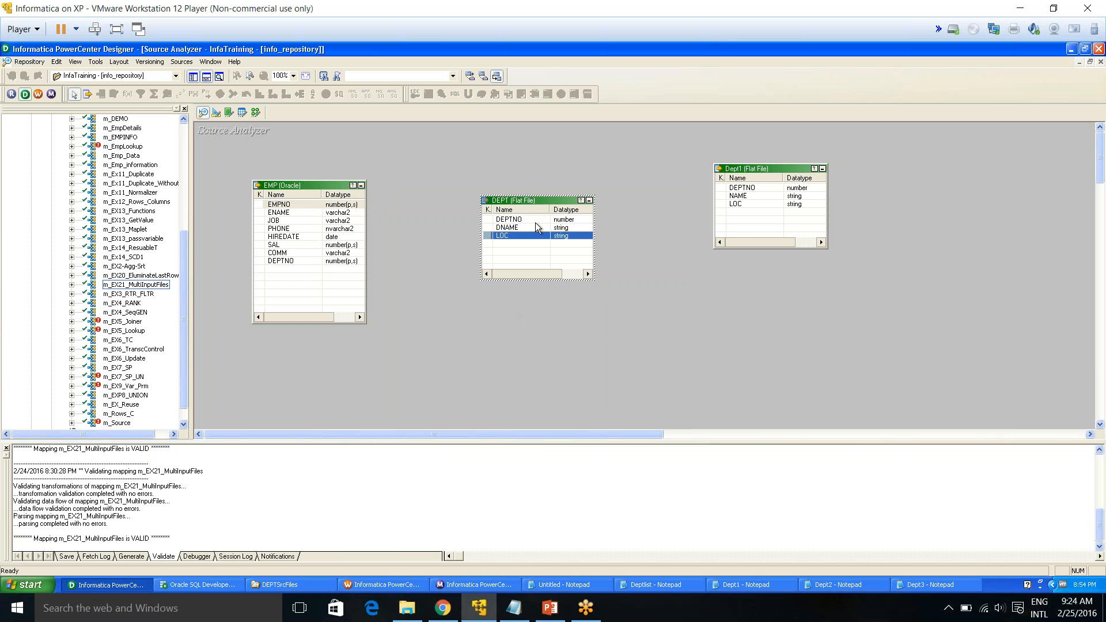
Open the m_EX21_MultiInputFiles mapping in the Mapping Designer, collapse the Mappings folder and expand the InfaTraining Sources
left_click(258, 112)
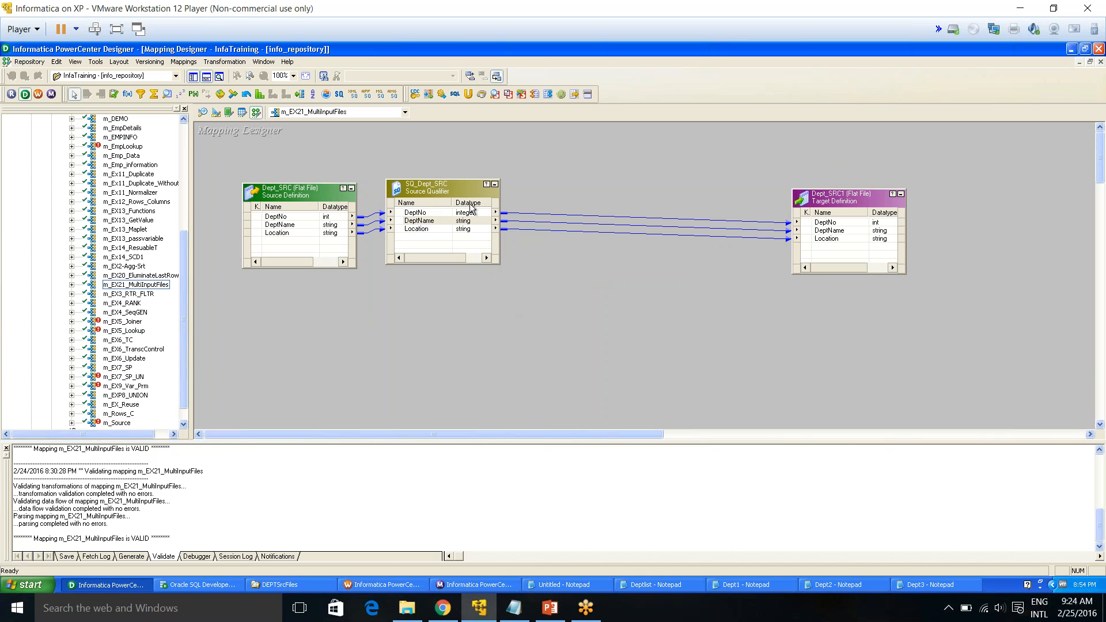
left_click_drag(185, 266, 178, 148)
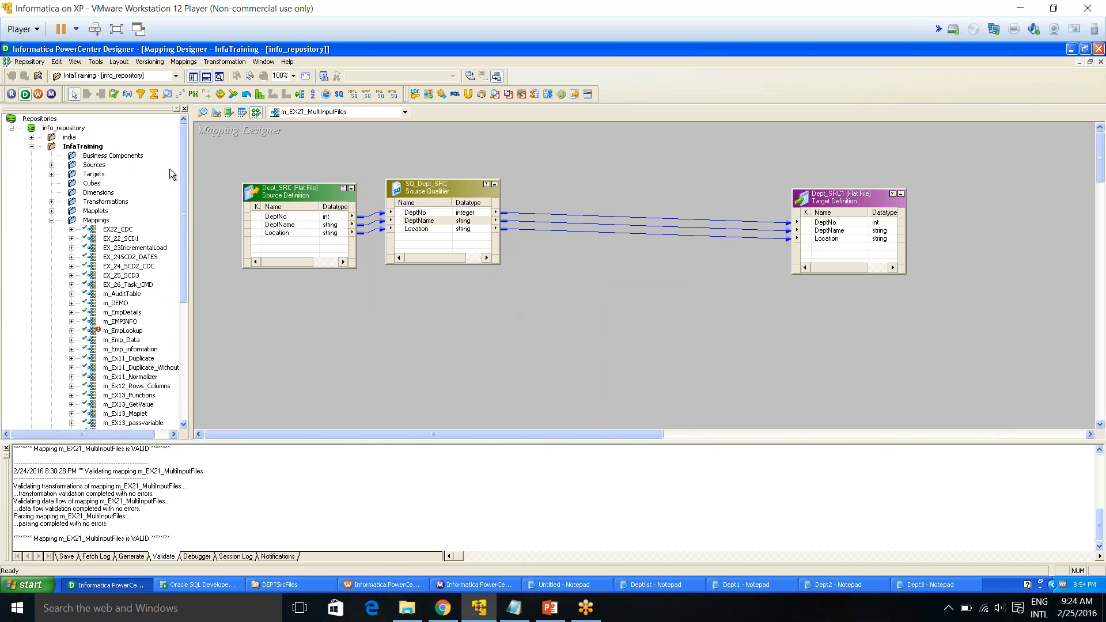
left_click(51, 220)
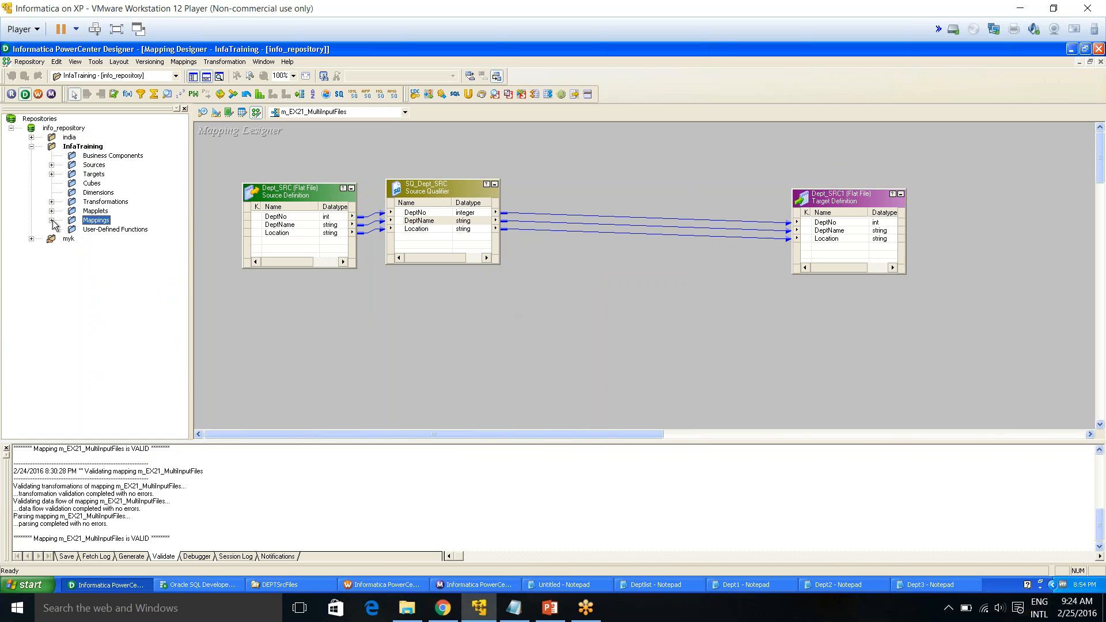
left_click(52, 166)
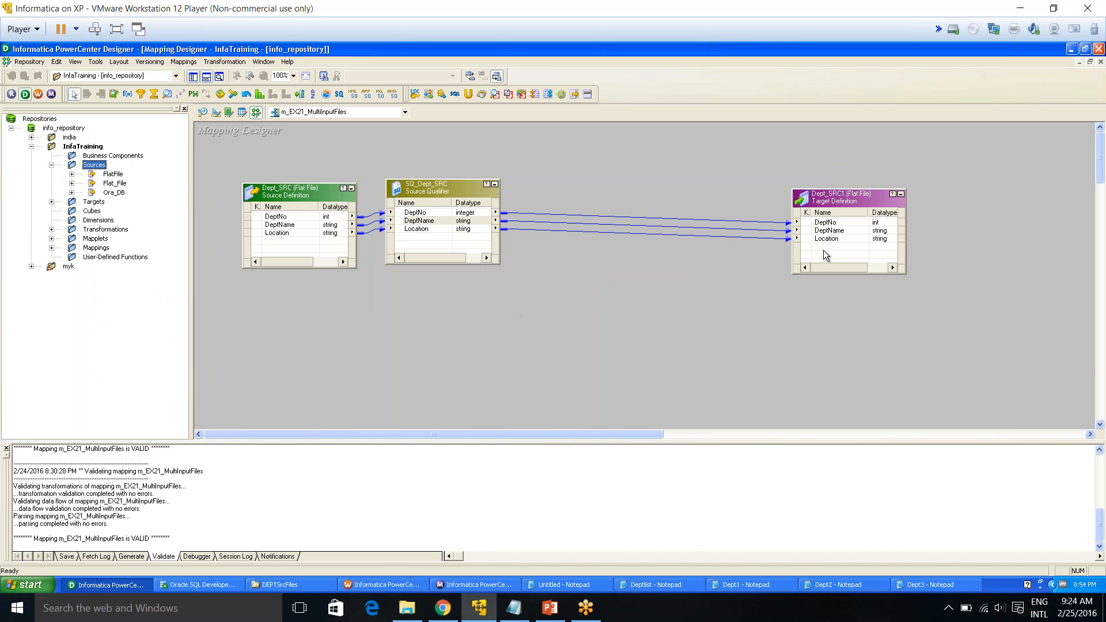
Validate the m_EX21_MultiInputFiles mapping
right_click(227, 151)
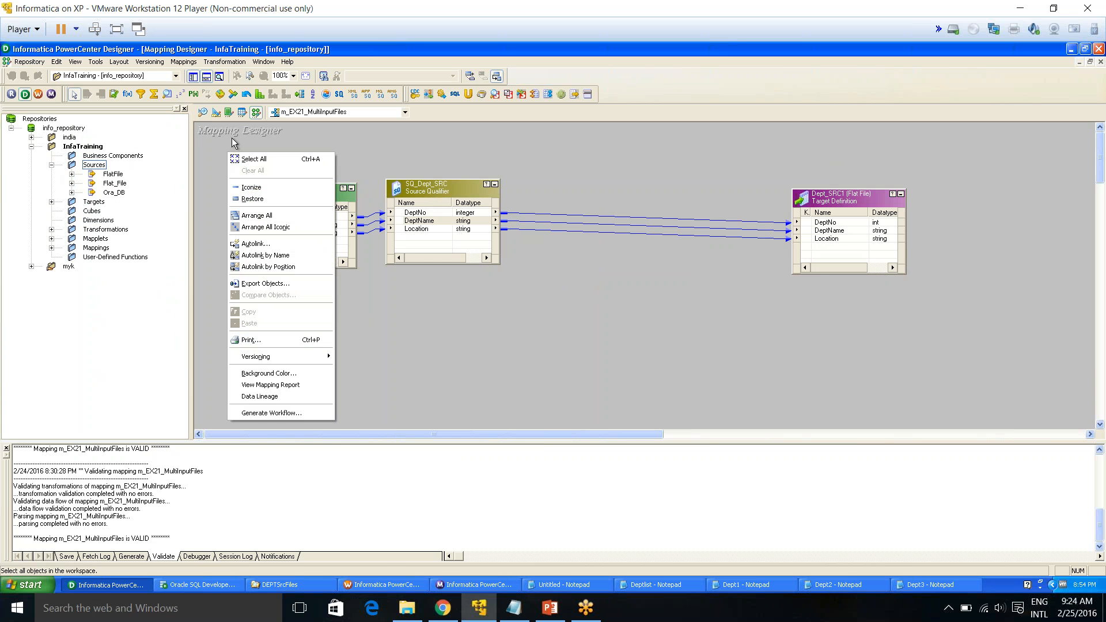
left_click(232, 137)
left_click(196, 63)
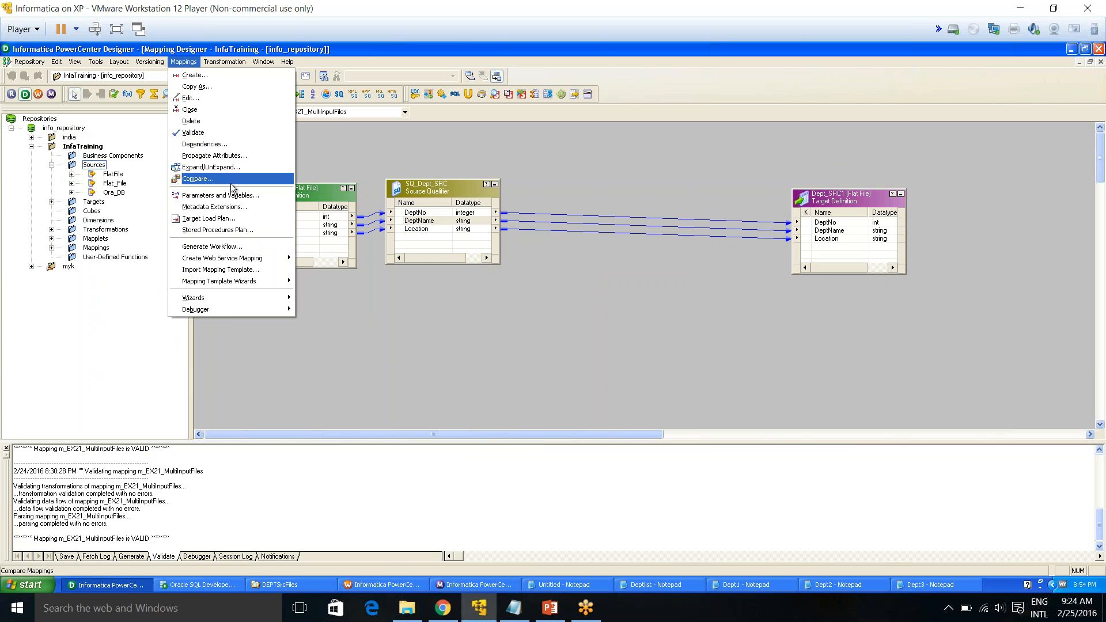
left_click(208, 133)
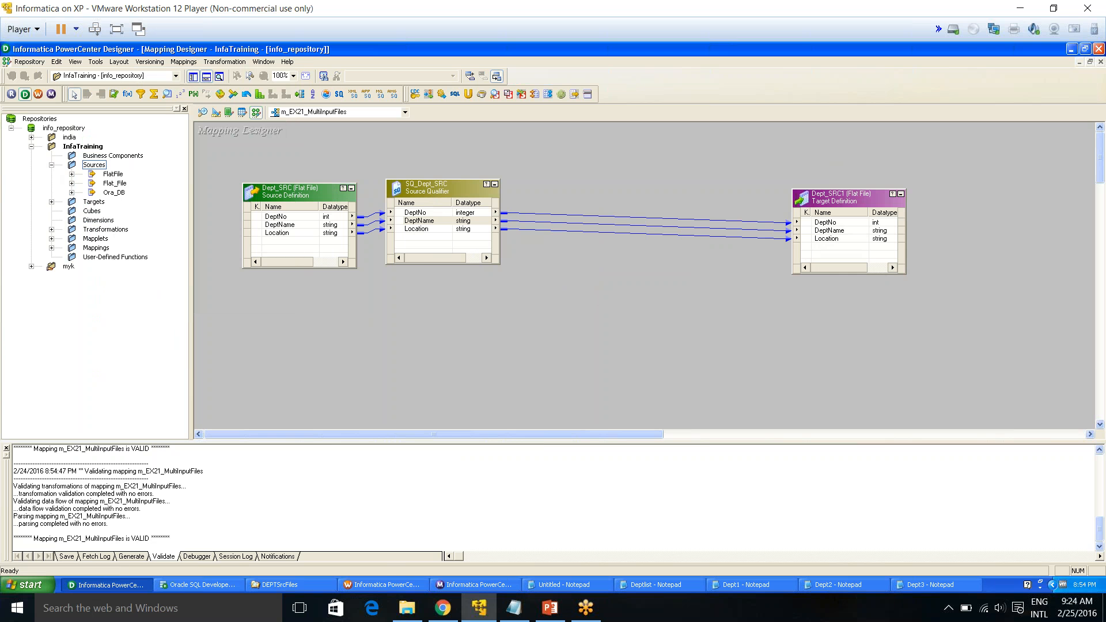
Start generating a workflow with a non-reusable session from the mapping, using the info_integration service and prefixes wf and s
right_click(316, 148)
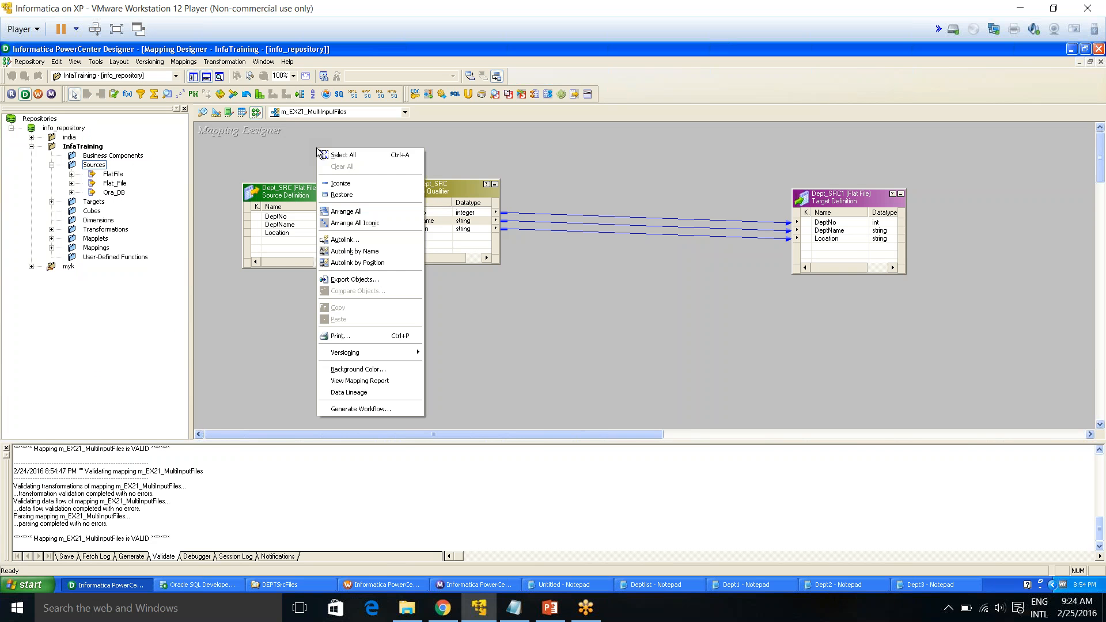
left_click(354, 410)
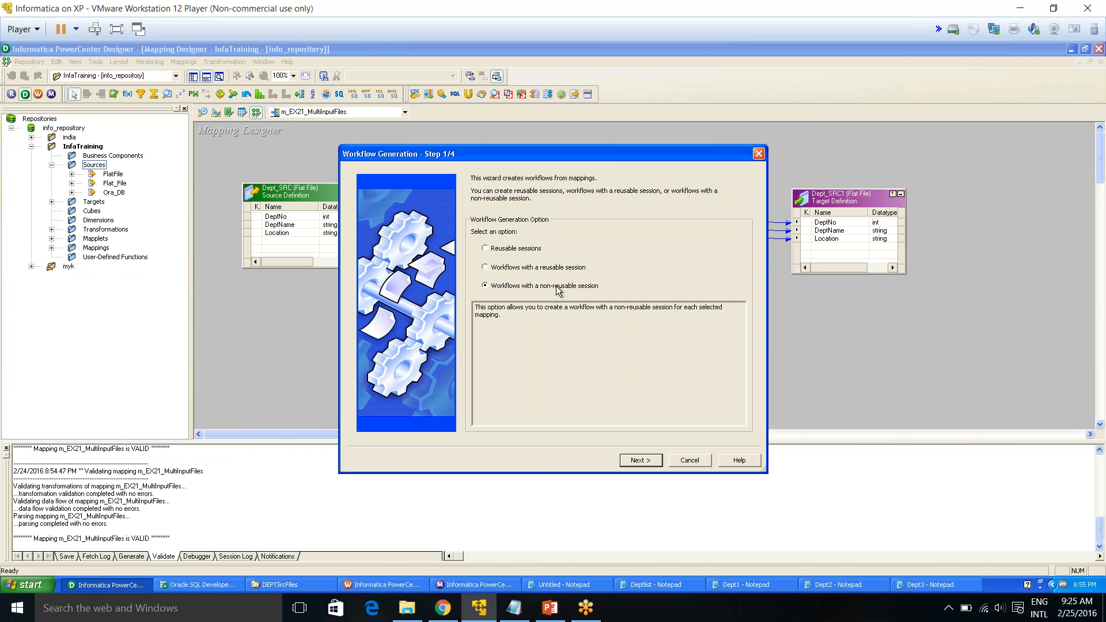
left_click(644, 460)
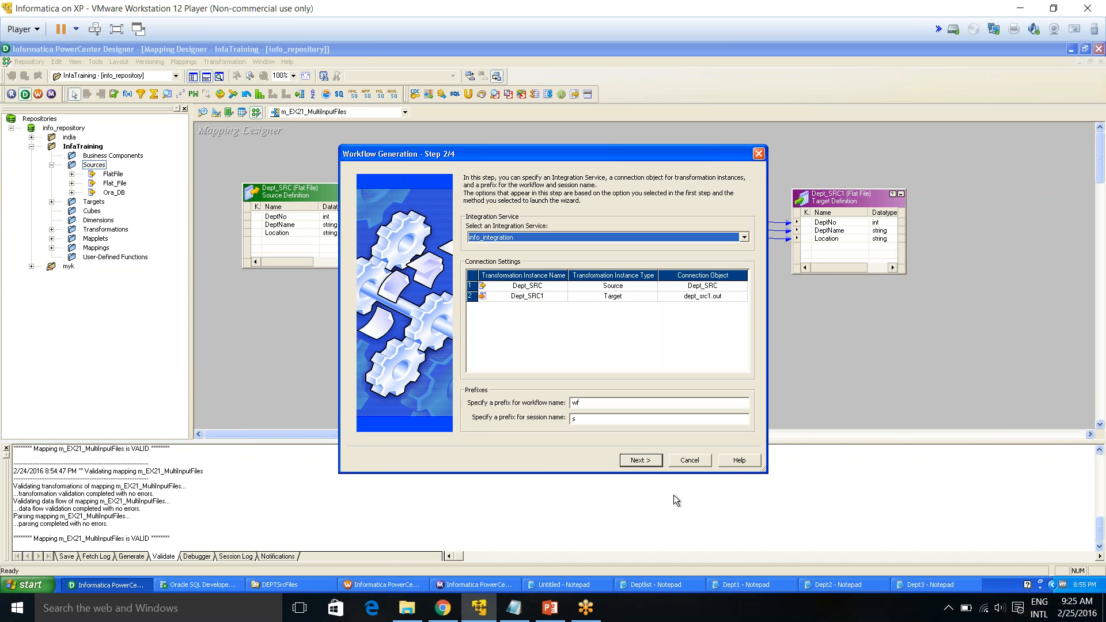
left_click(641, 460)
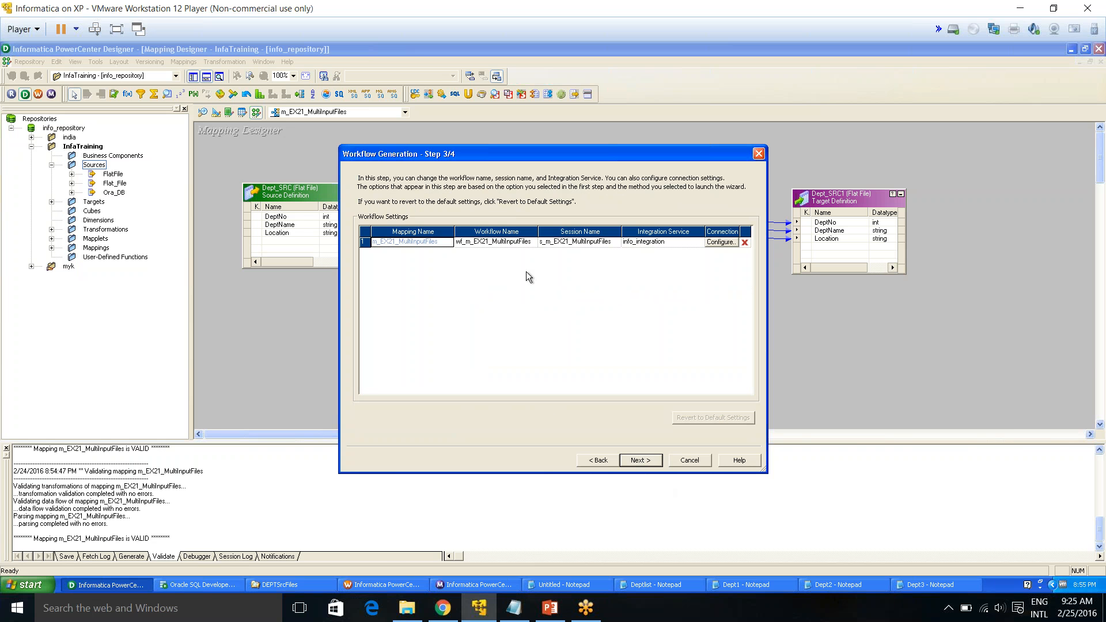
Name the workflow wf_m_EX21_MultiInputFiles2 and the session s_m_EX21_MultiInputFile2s, and finish the workflow generation
left_click(486, 242)
left_click(530, 241)
left_click(604, 241)
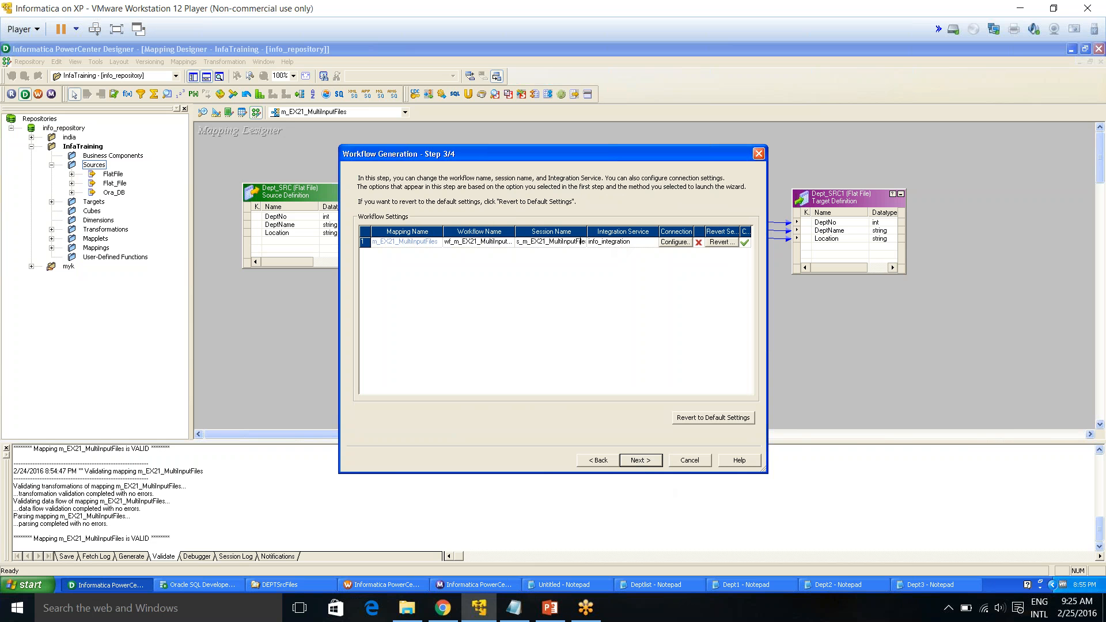
key("Right")
key("Right")
key("Left")
key("Left")
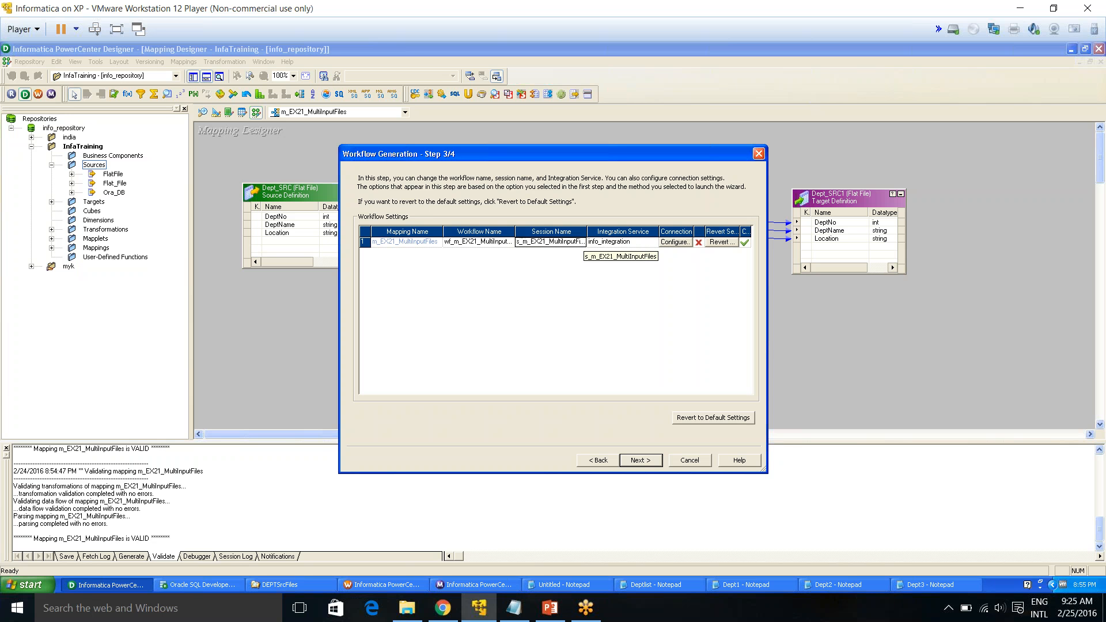
left_click(582, 242)
type("2")
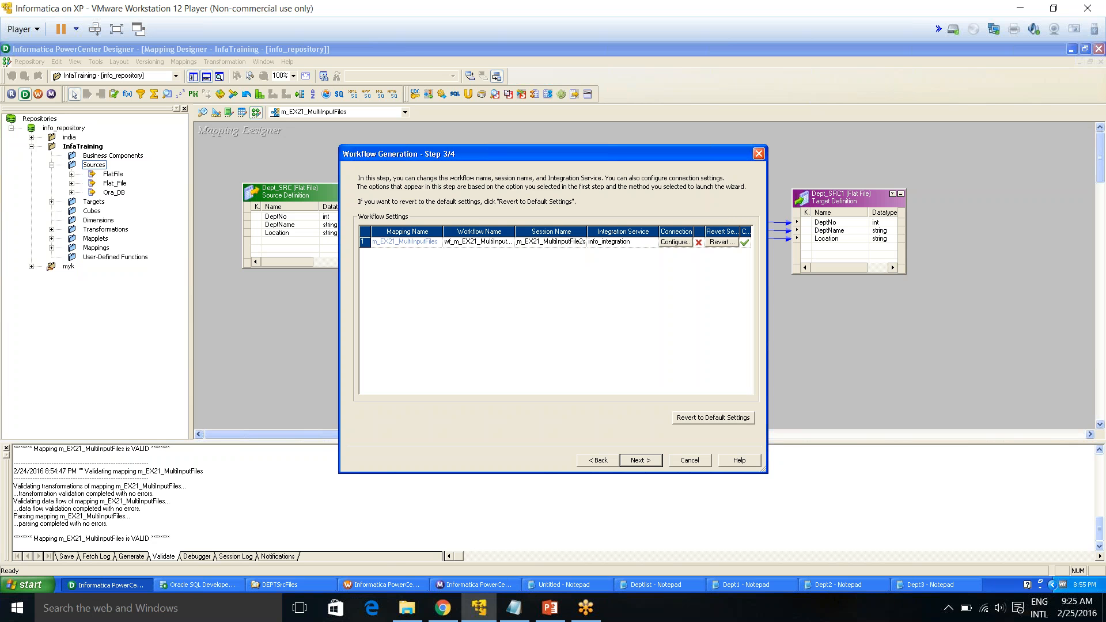
left_click(649, 462)
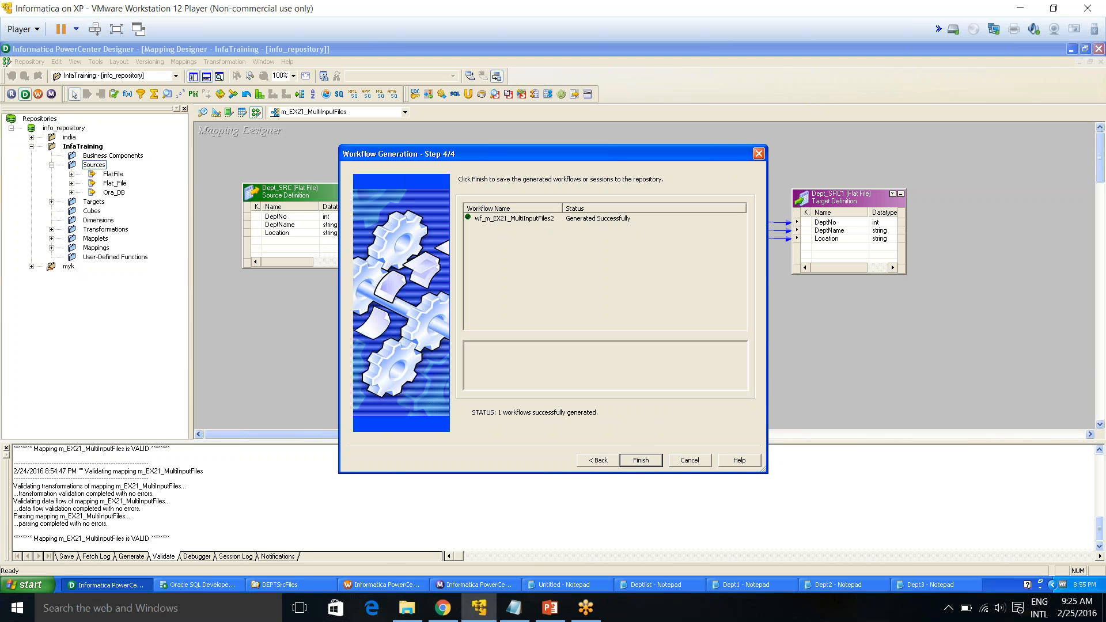
key("Return")
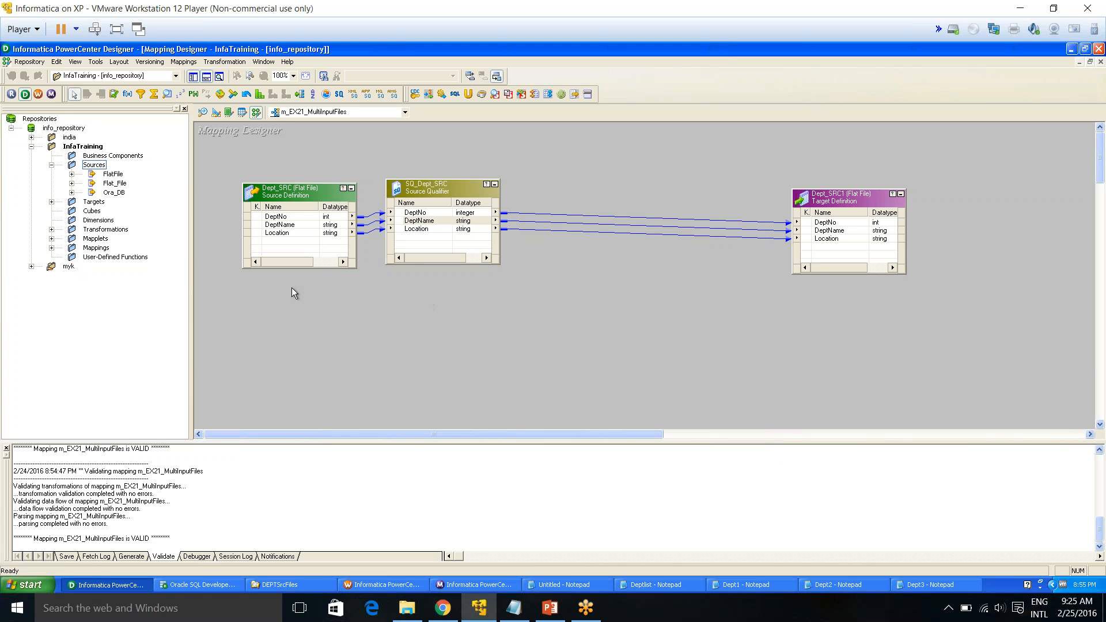
Switch to Informatica PowerCenter Workflow Manager and select the session task in the wf_m_EX22_MultiInputFiles_BKFiles workflow
left_click(383, 585)
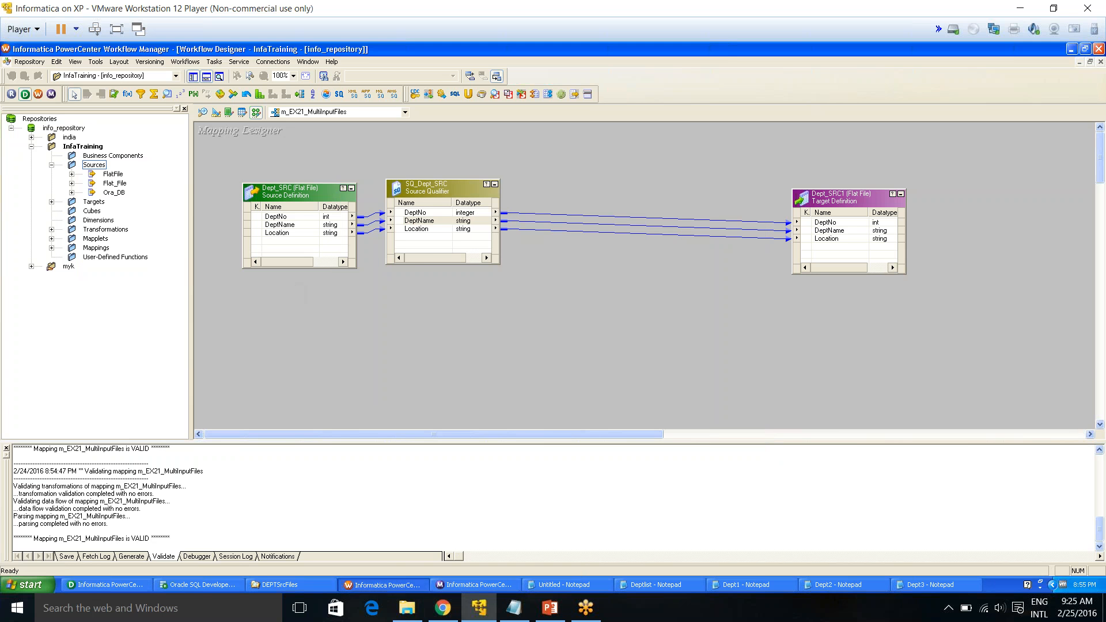
left_click(433, 328)
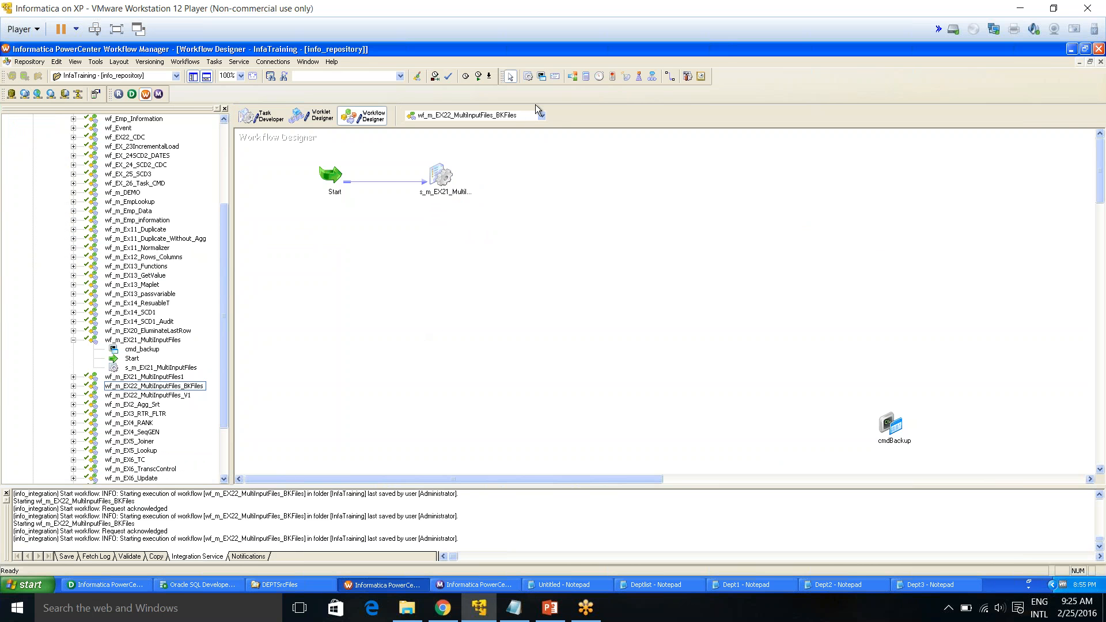
left_click(524, 119)
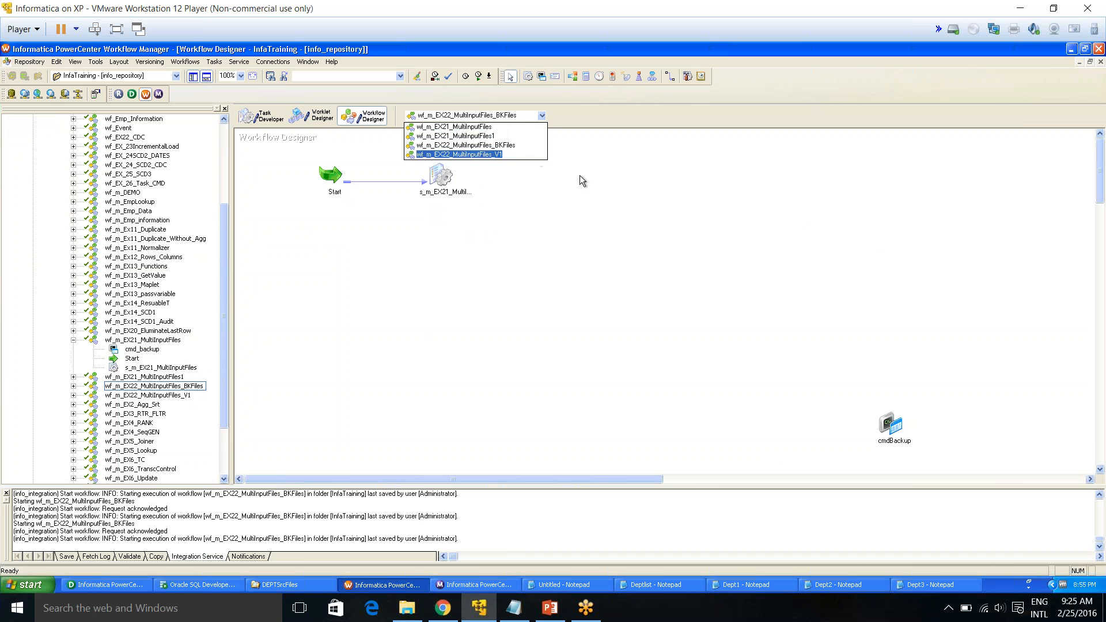
left_click(510, 145)
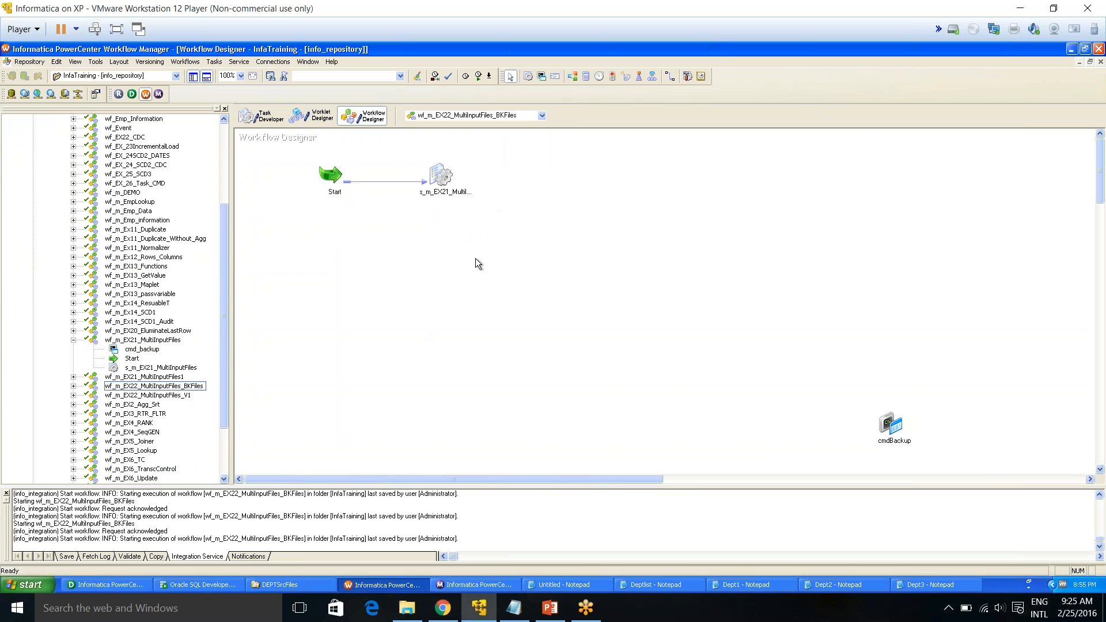
left_click_drag(224, 277, 232, 183)
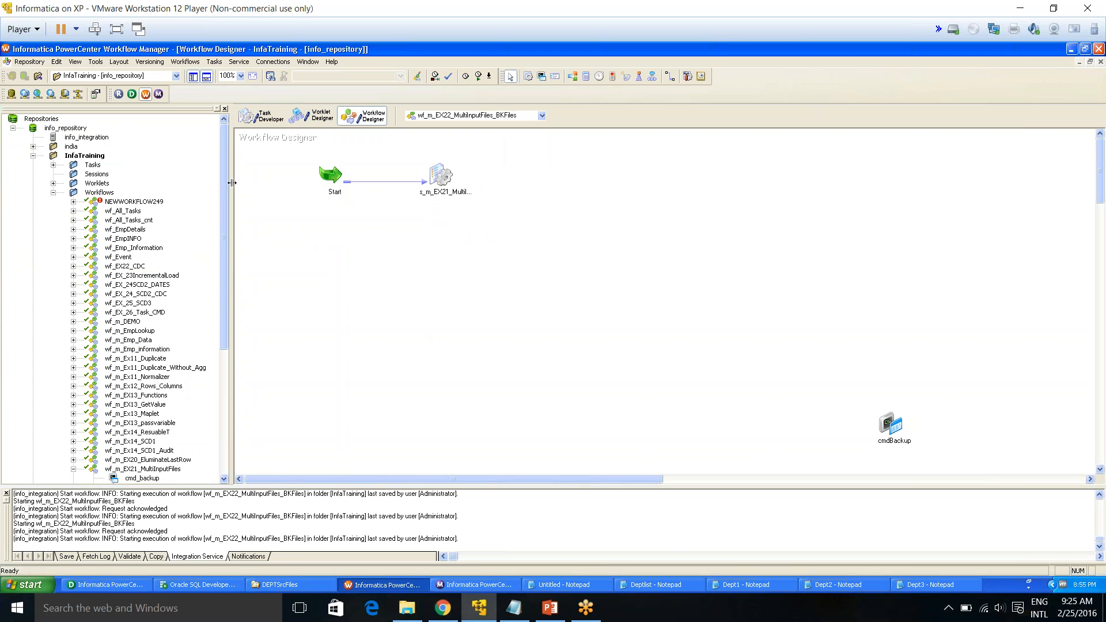
left_click(433, 180)
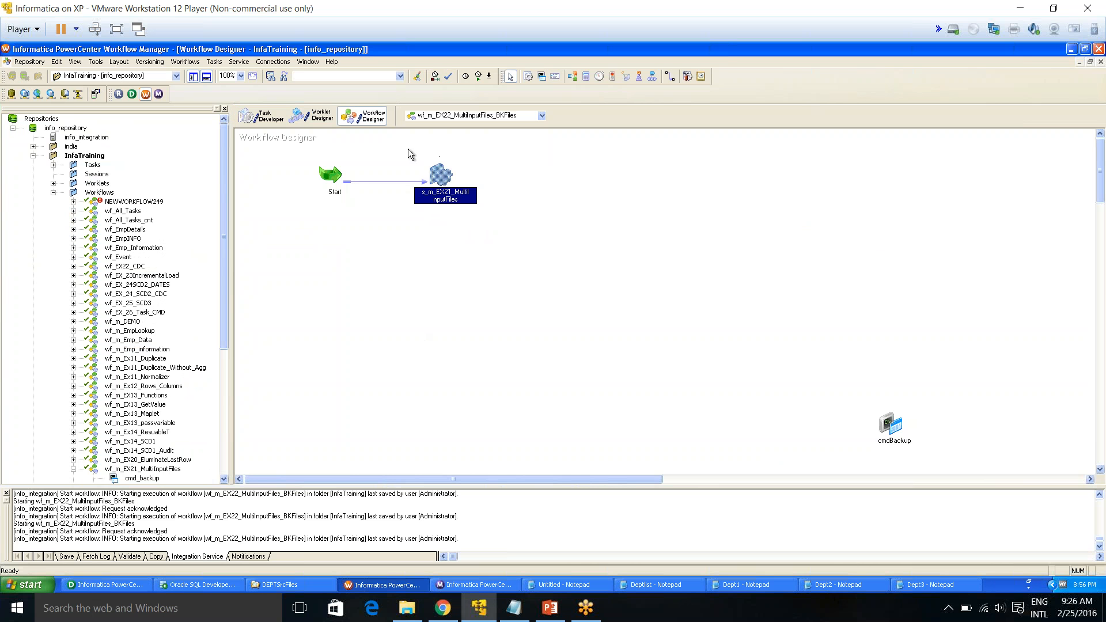
Open the s_m_EX21_MultiInputFiles session's mapping settings, display the SQ_Dept_SRC source properties and enlarge the dialog
left_click_drag(406, 148, 522, 222)
left_click(577, 217)
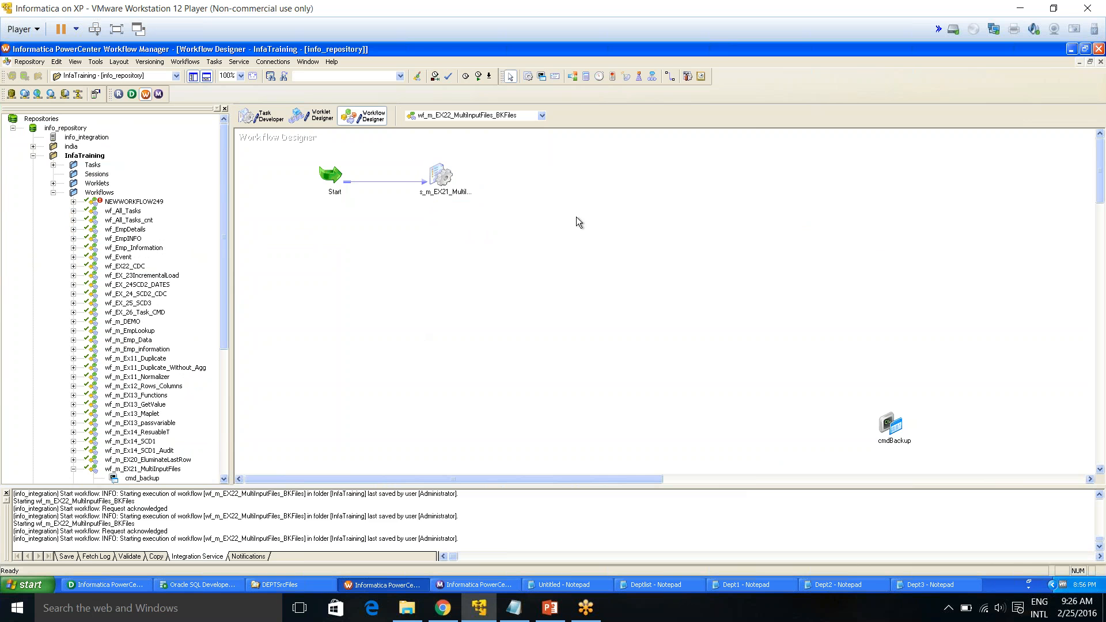
left_click(448, 179)
double_click(447, 179)
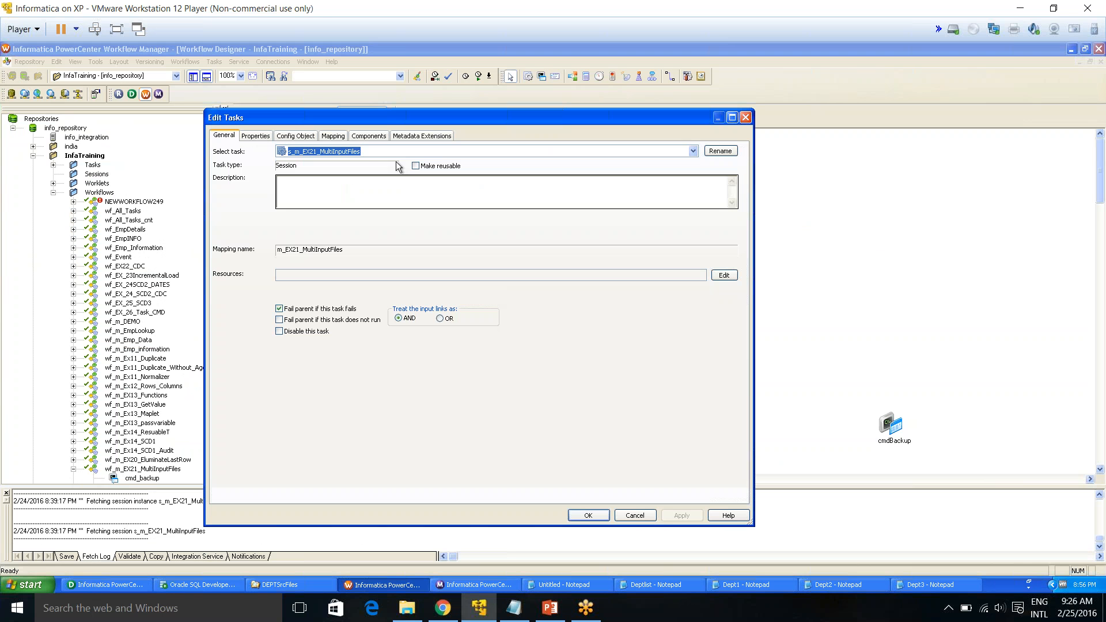
left_click(333, 135)
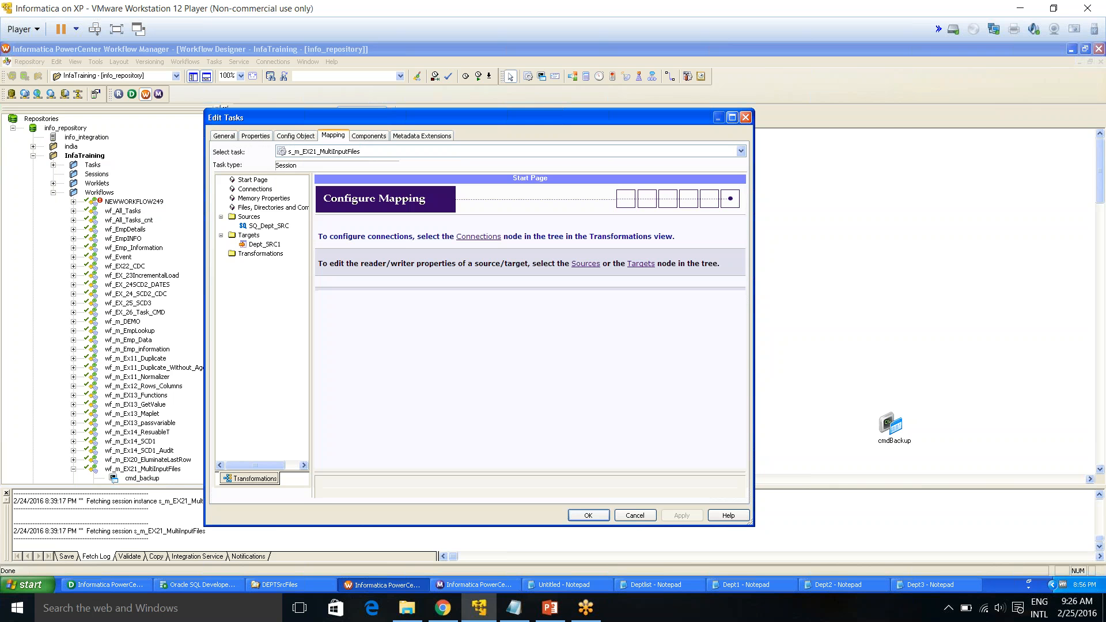
left_click(269, 225)
left_click(264, 244)
left_click(268, 225)
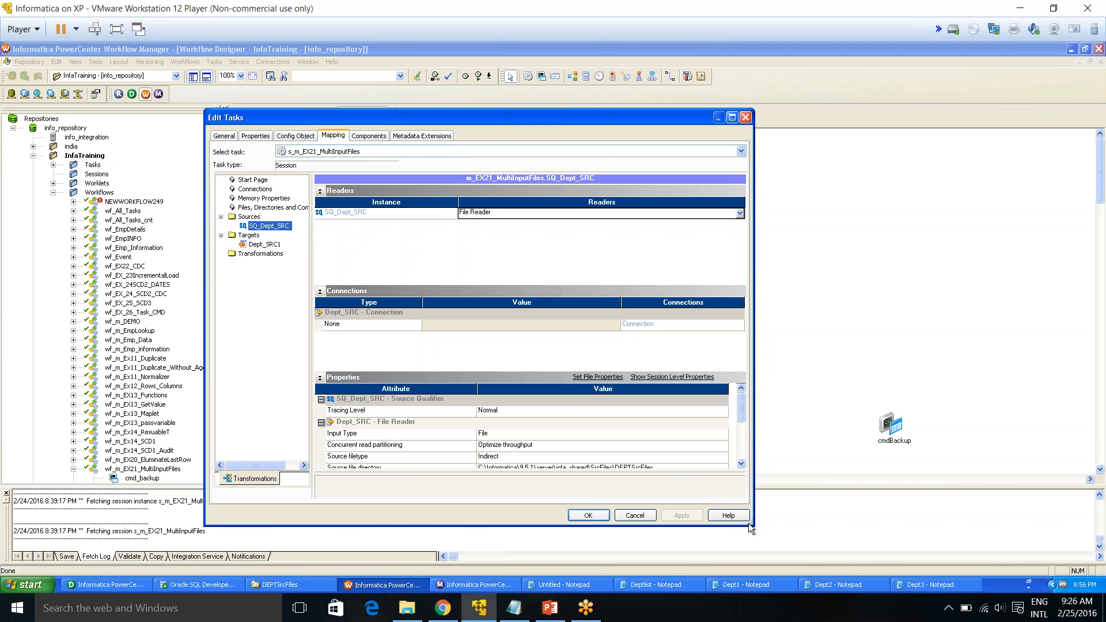
left_click_drag(751, 525, 815, 545)
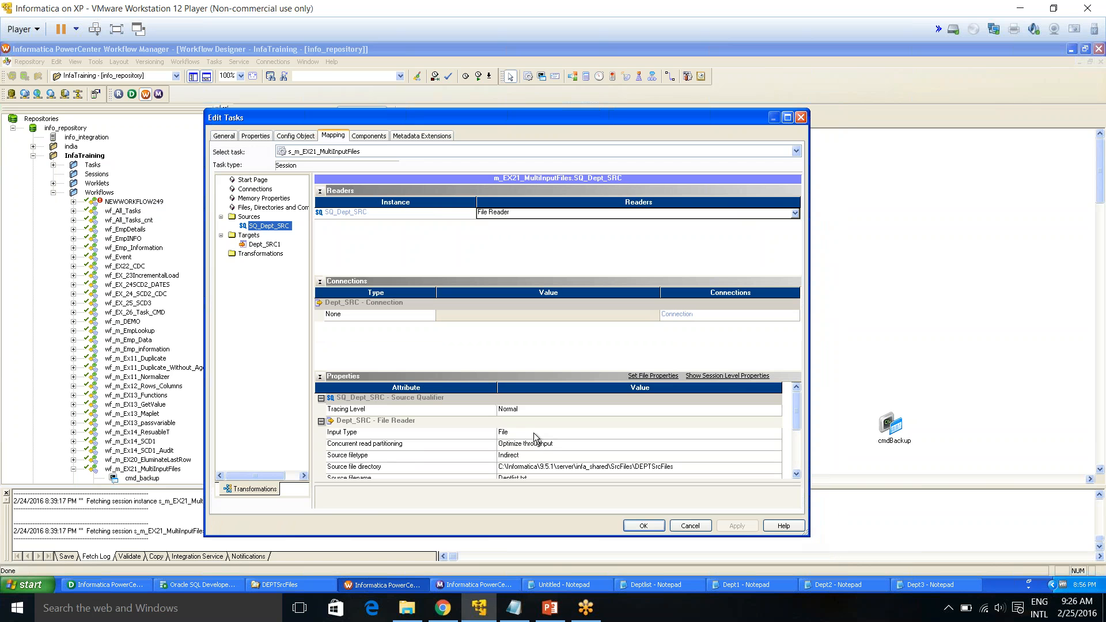
Set the source filetype of the Dept_SRC file reader to Indirect
left_click(341, 457)
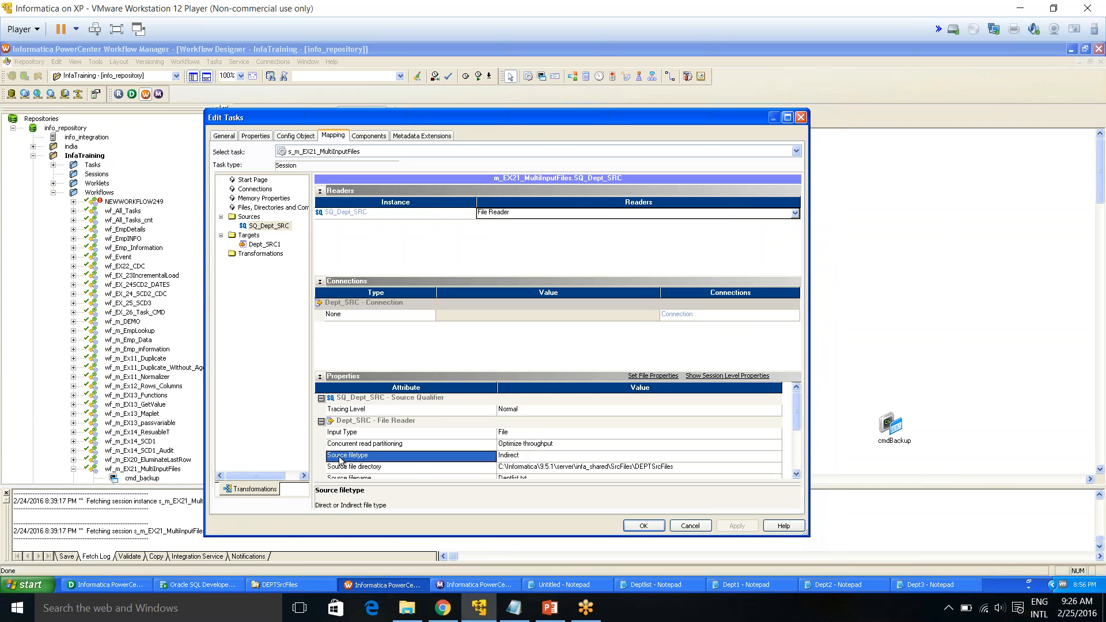
left_click(540, 455)
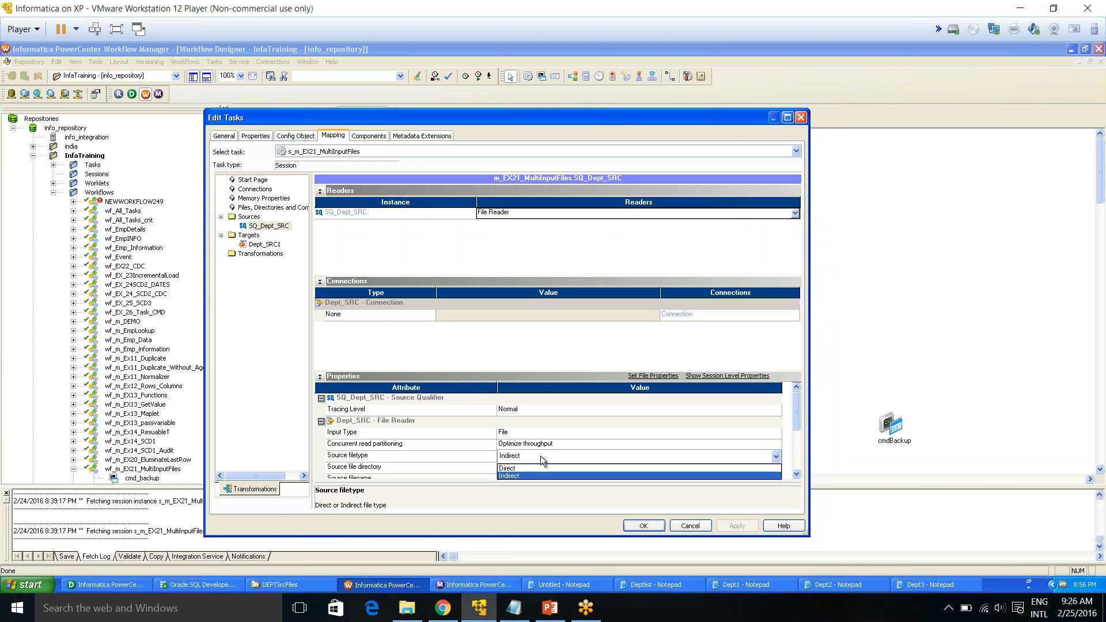
left_click(516, 476)
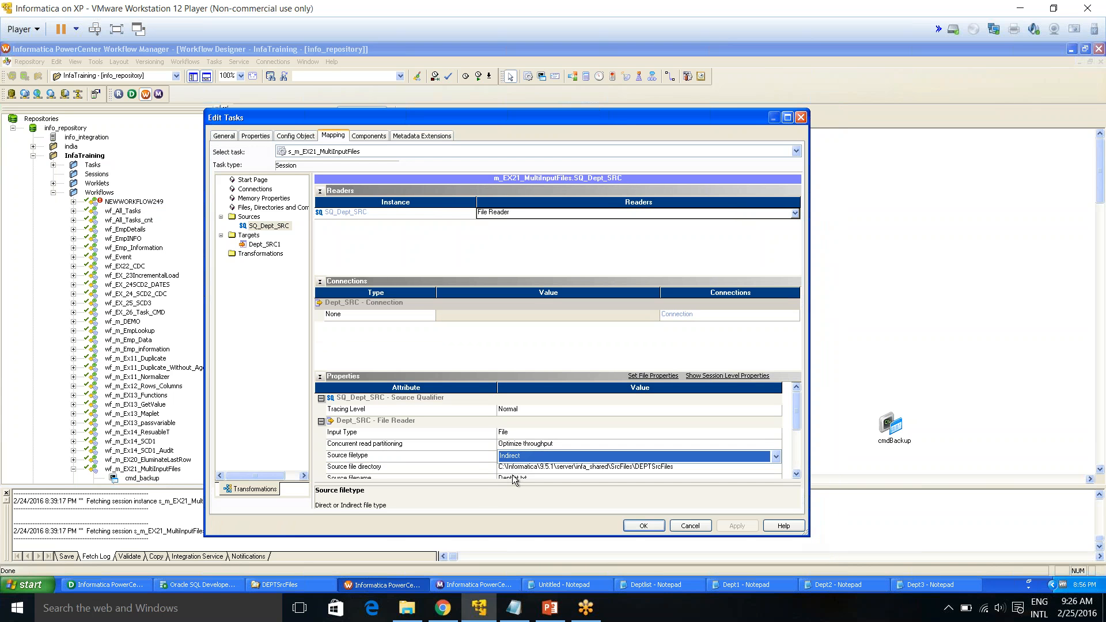
Compare the session's source file directory with the path of the DEPTSrcFiles folder in Windows Explorer
left_click(662, 467)
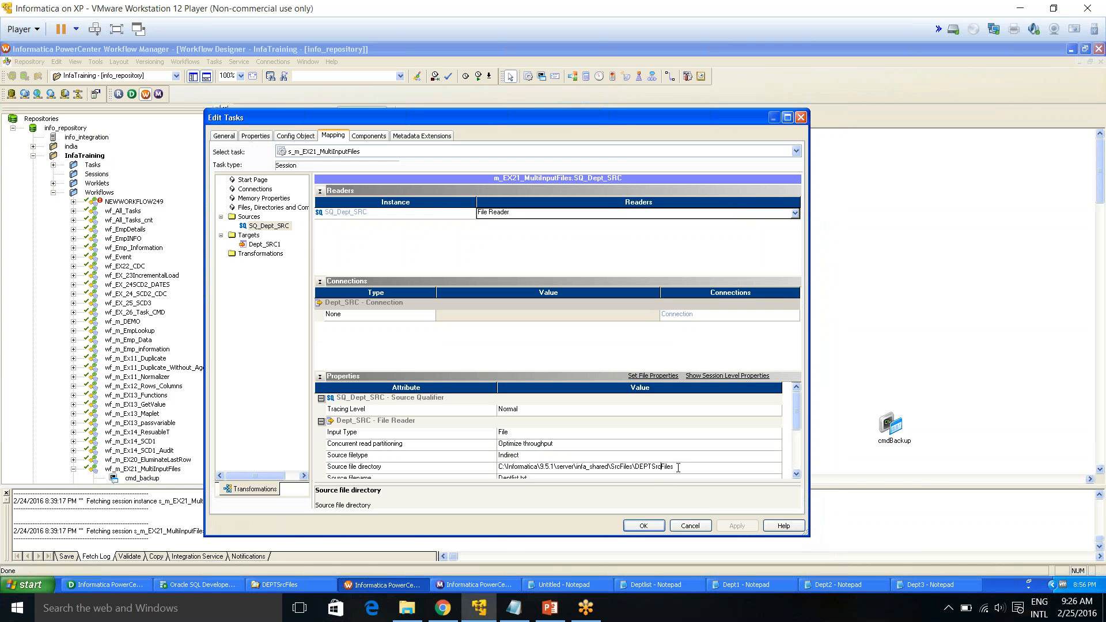
left_click_drag(685, 468, 633, 464)
left_click(263, 585)
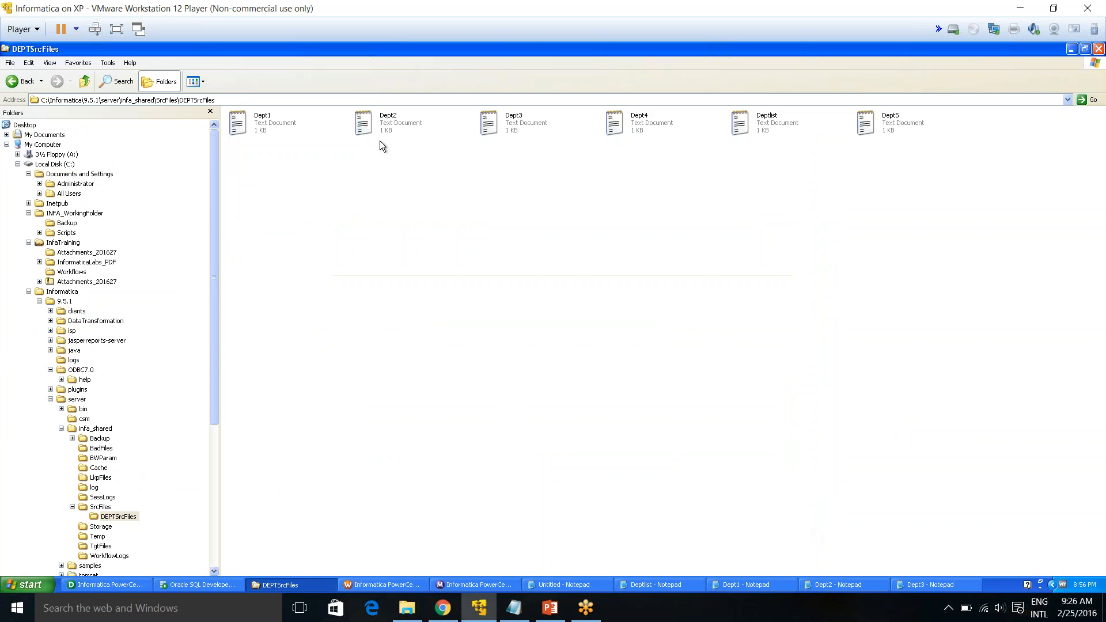
left_click(179, 101)
left_click(180, 101)
left_click_drag(180, 102, 206, 102)
left_click(293, 182)
left_click(397, 585)
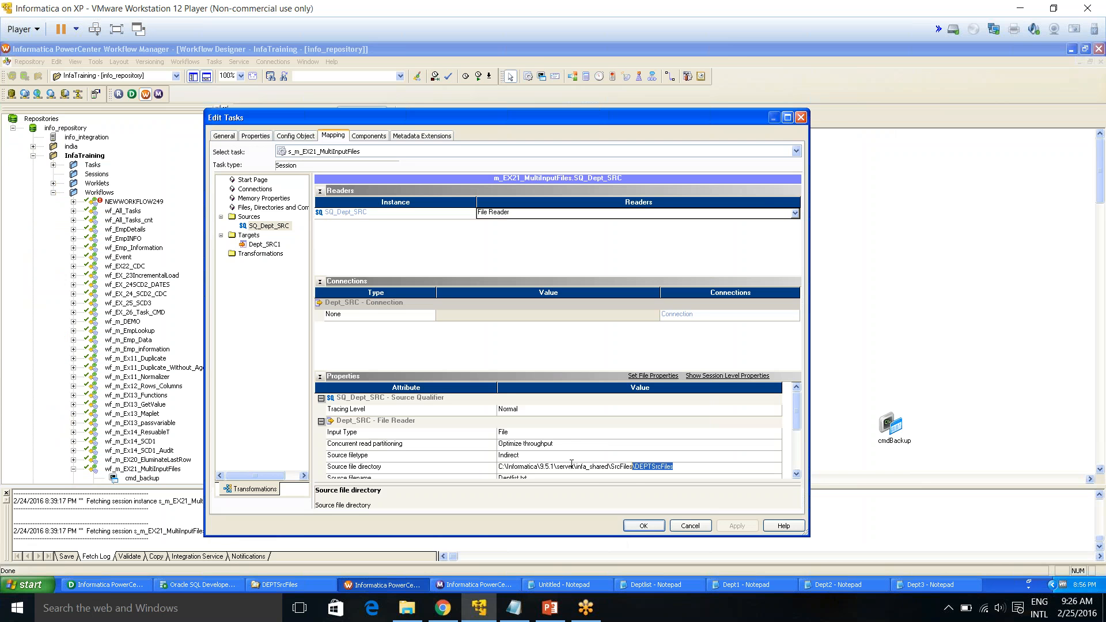
left_click(688, 469)
Examine the Dept_SRC file reader's source filename and its available source filetype options
scroll(793, 420, "down", 1)
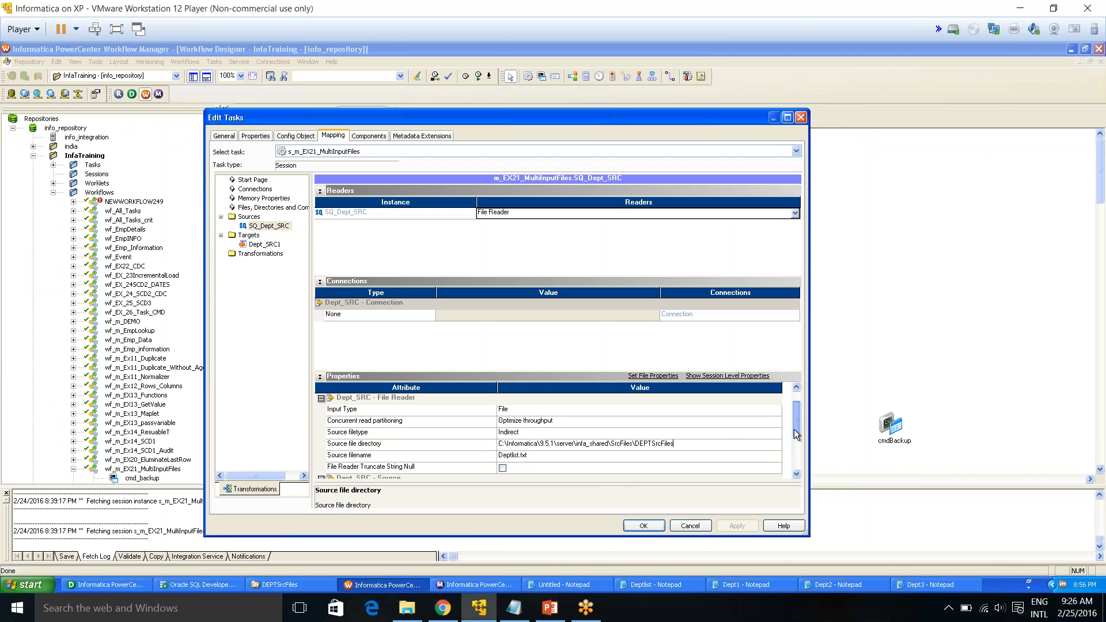
left_click(378, 458)
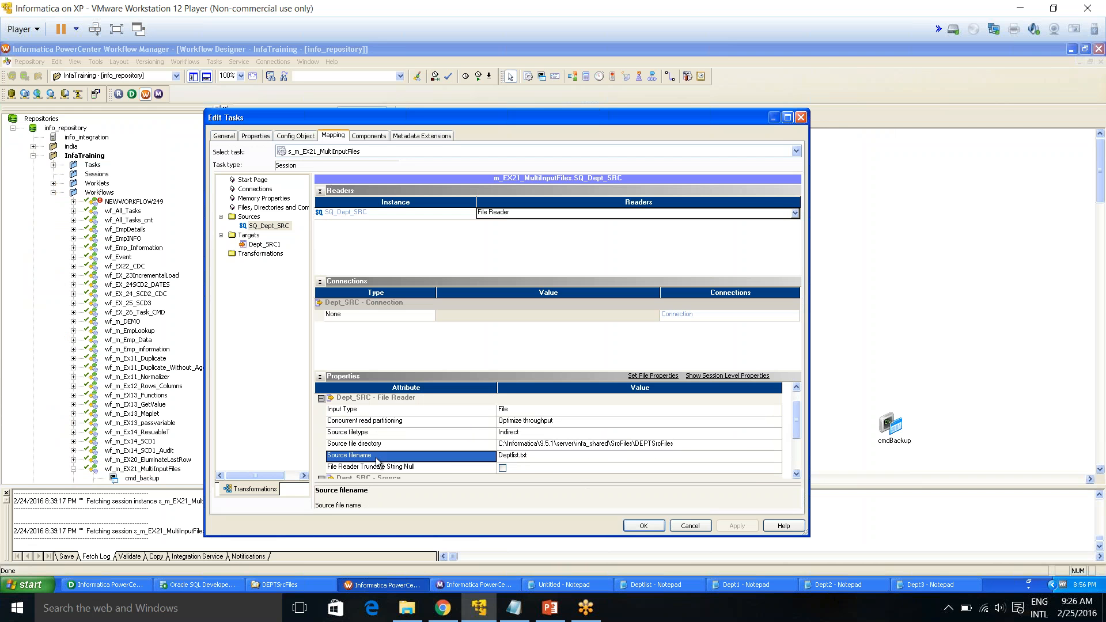
left_click(557, 455)
double_click(534, 454)
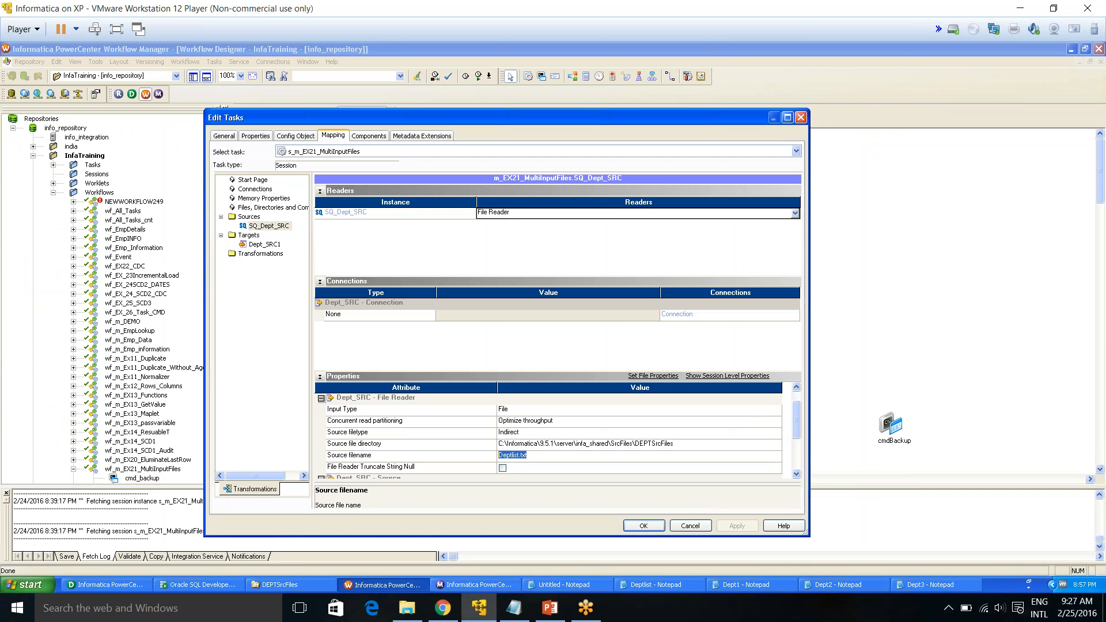
left_click(514, 433)
left_click(514, 433)
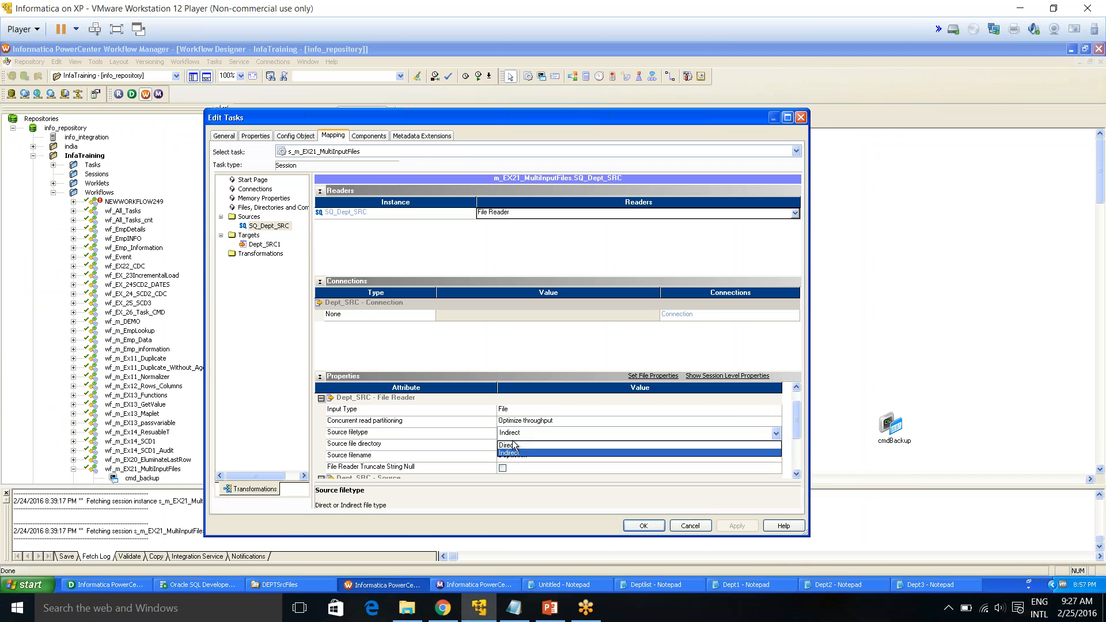
left_click(797, 431)
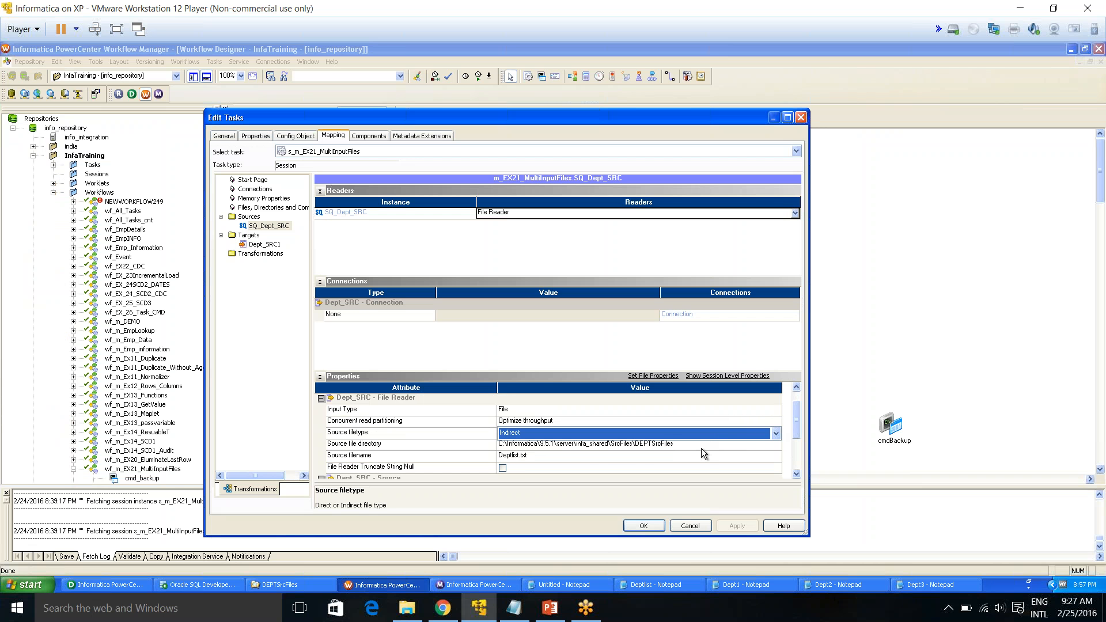
left_click(588, 457)
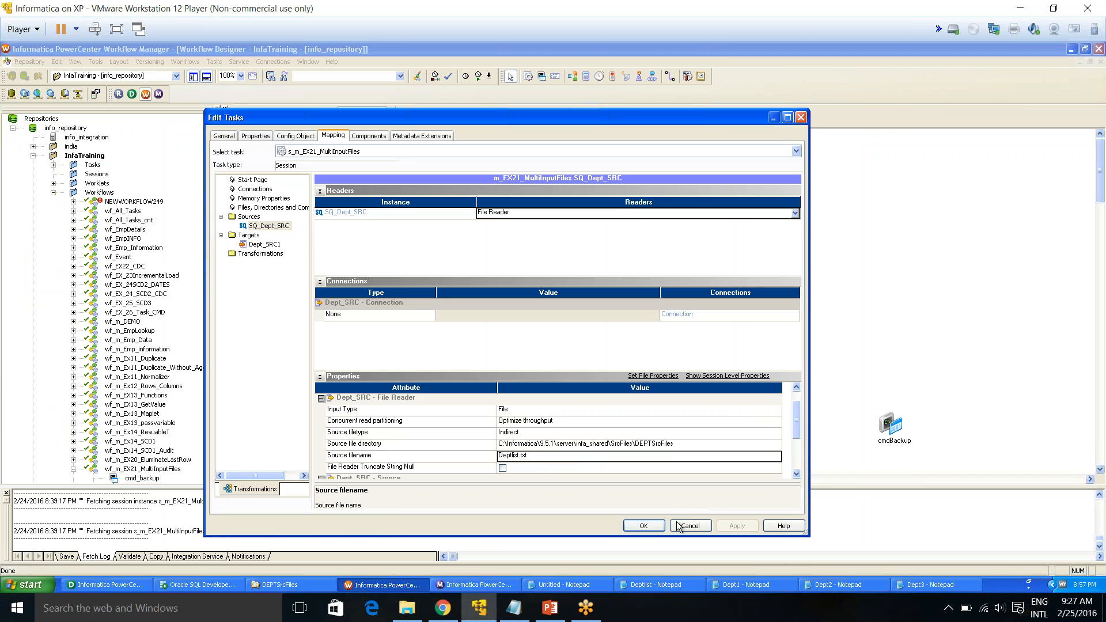
Accept the session settings and save the workflow
left_click(638, 526)
left_click(554, 403)
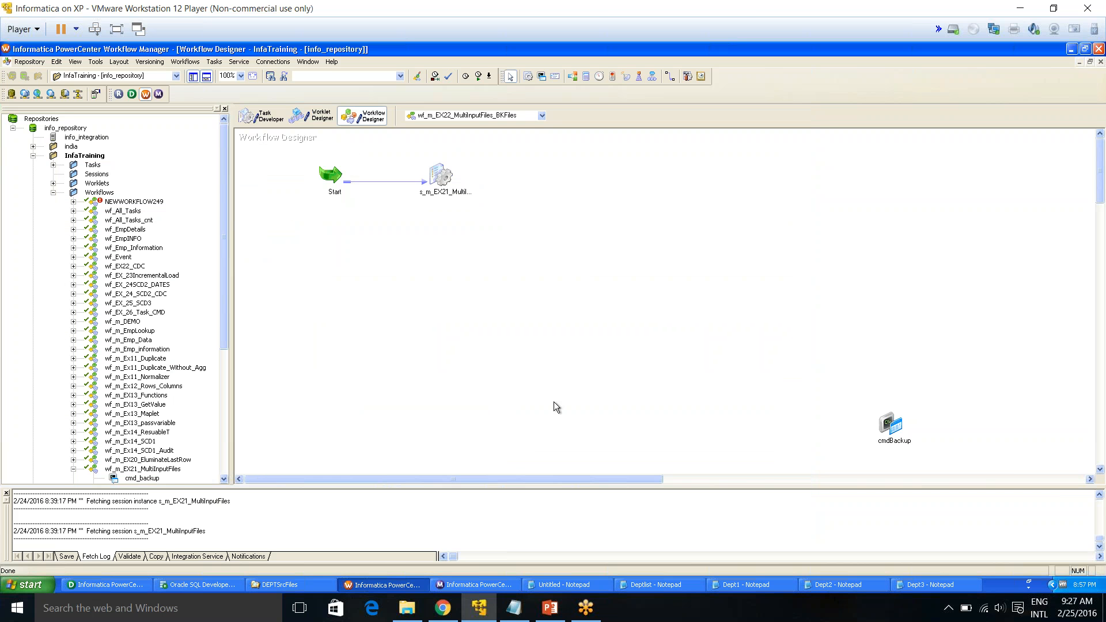
key("ctrl+s")
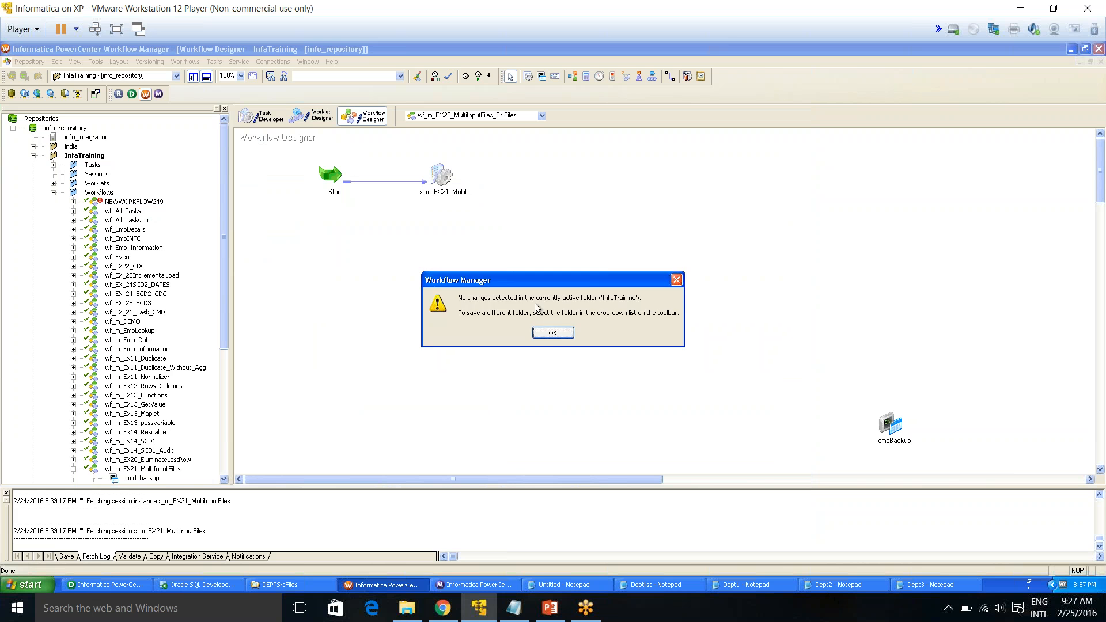
left_click(550, 336)
Start the wf_m_EX22_MultiInputFiles_BKFiles workflow and check its session run in Workflow Monitor
right_click(390, 241)
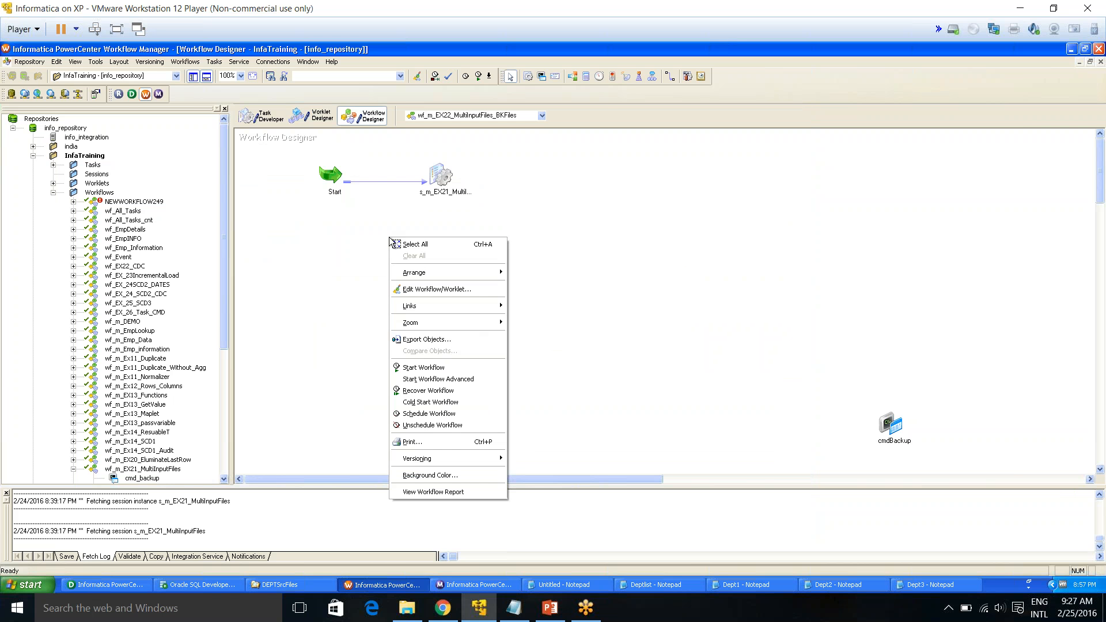
left_click(424, 368)
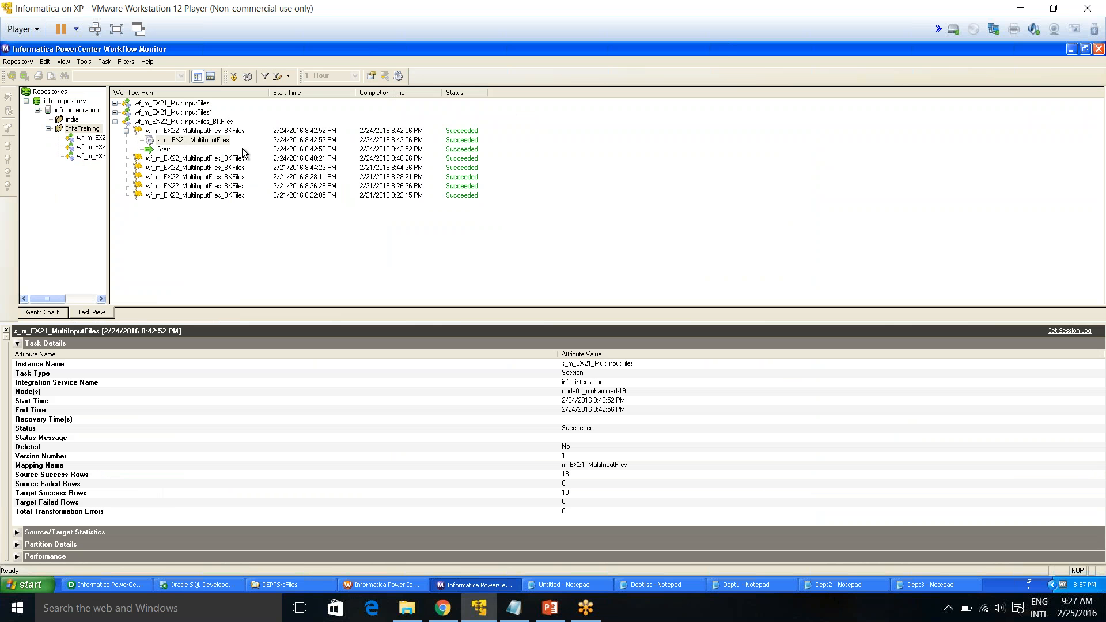
left_click(172, 133)
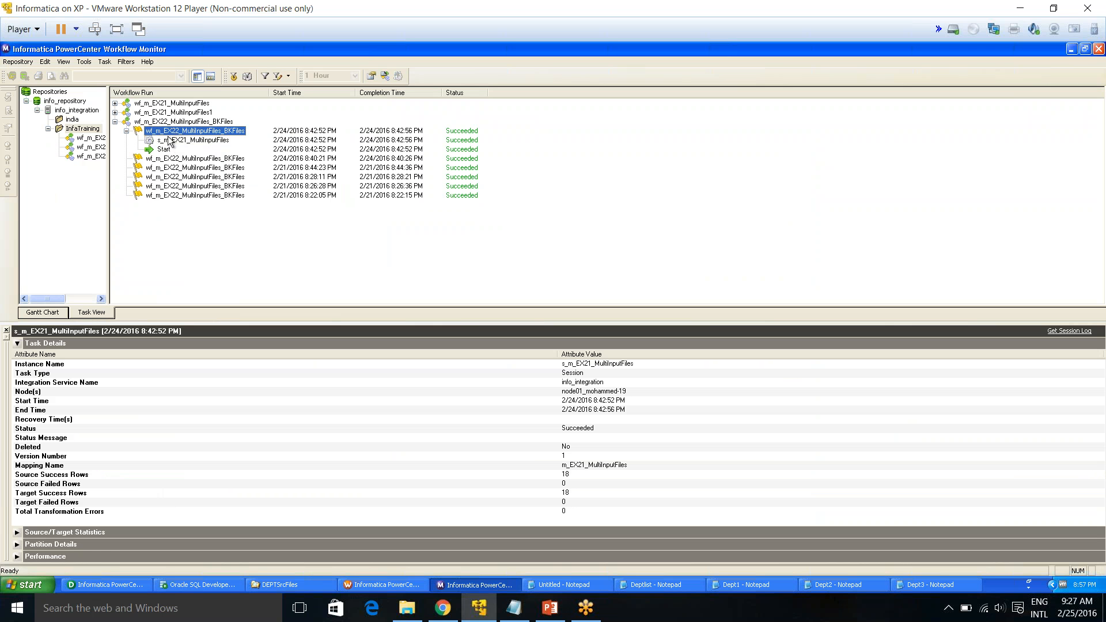
left_click(172, 141)
Close and reopen the InfaTraining folder, and expand the newest wf_m_EX22_MultiInputFiles_BKFiles run to check its tasks
right_click(69, 130)
left_click(91, 147)
right_click(83, 130)
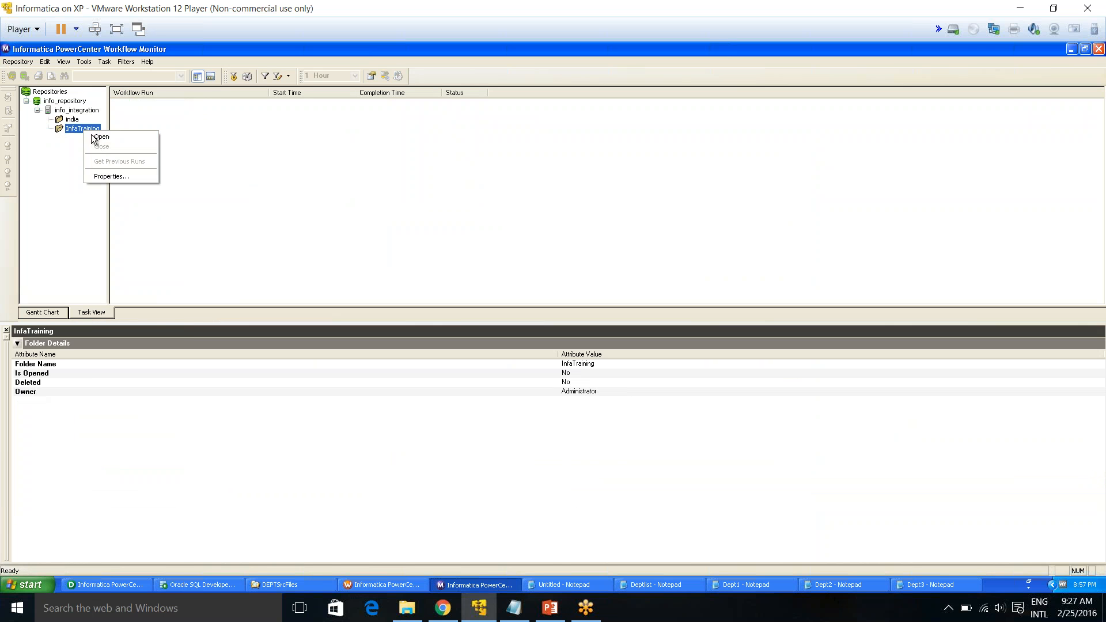
left_click(87, 138)
left_click(122, 128)
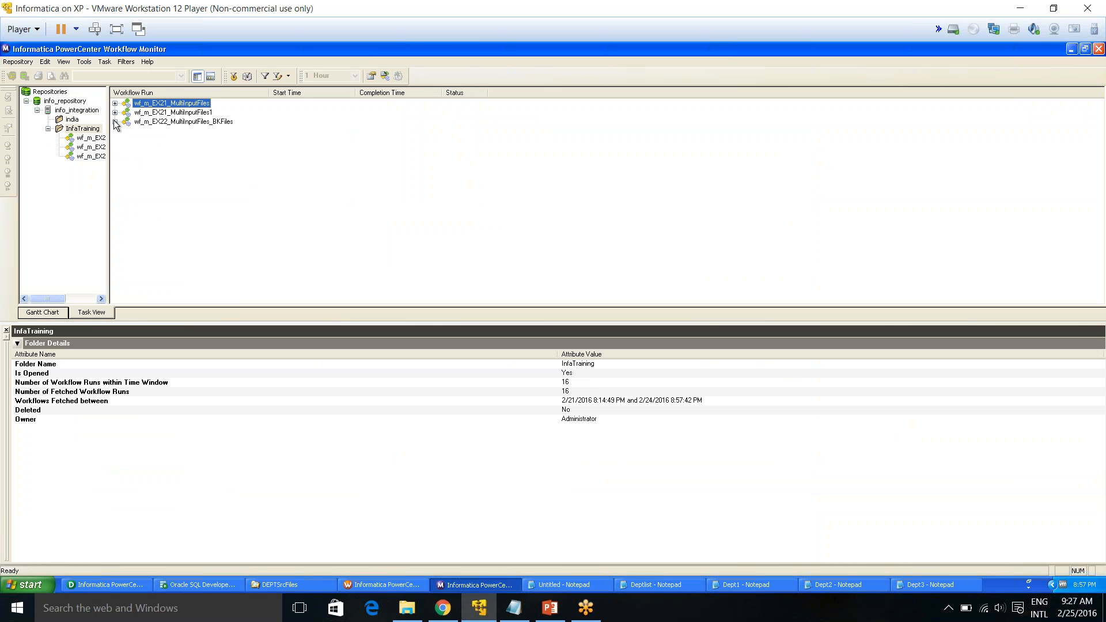
left_click(115, 122)
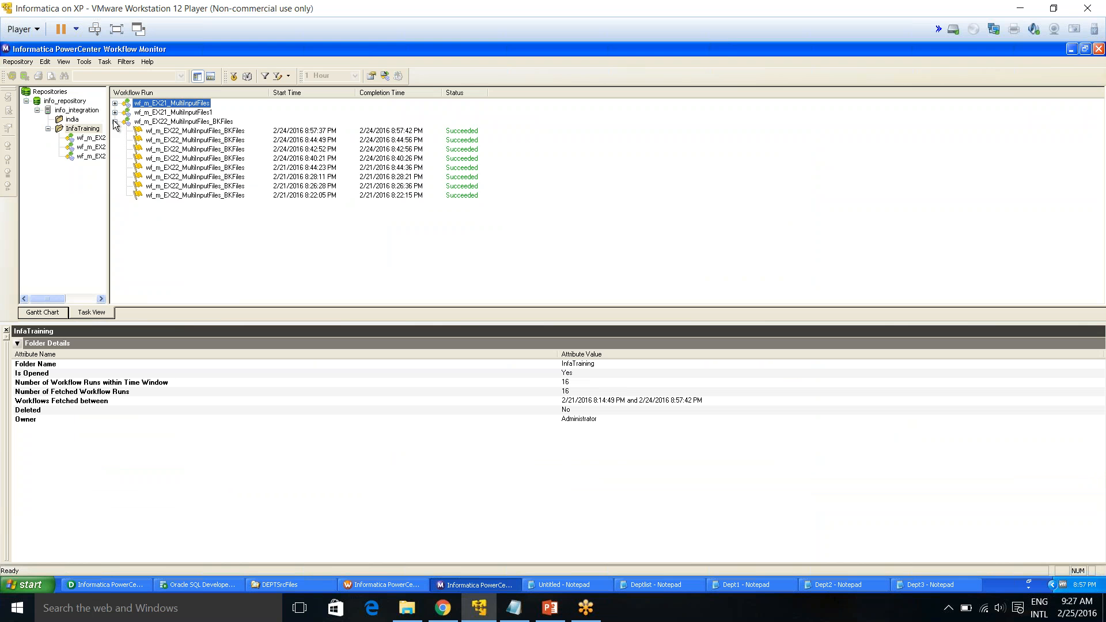
double_click(202, 132)
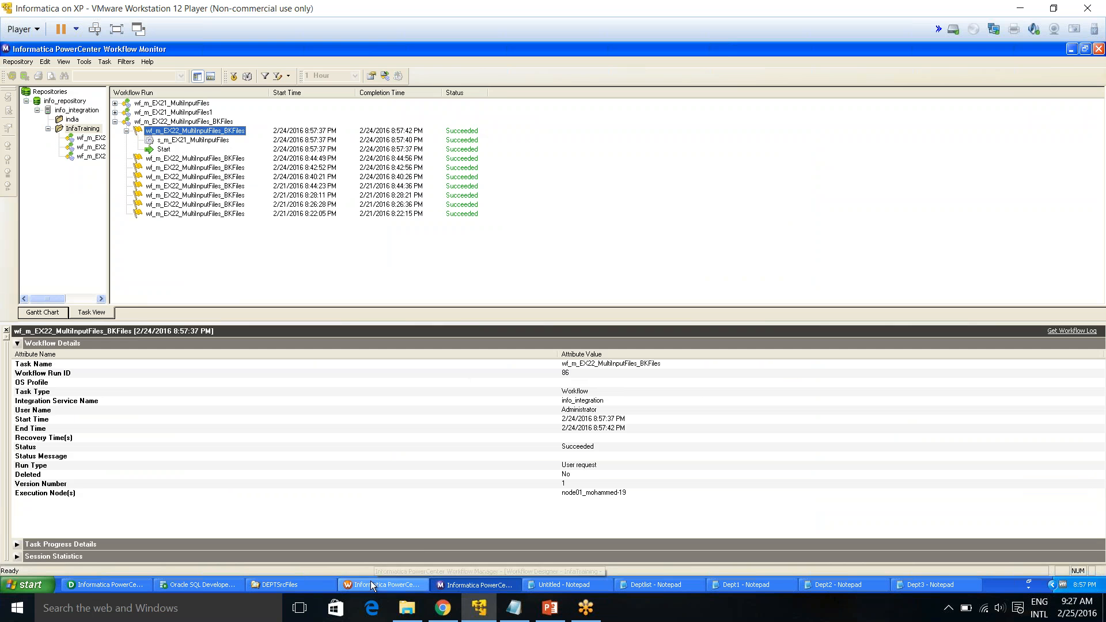
Return to Workflow Manager and display the Dept_SRC1 target properties in the session's mapping settings
left_click(385, 585)
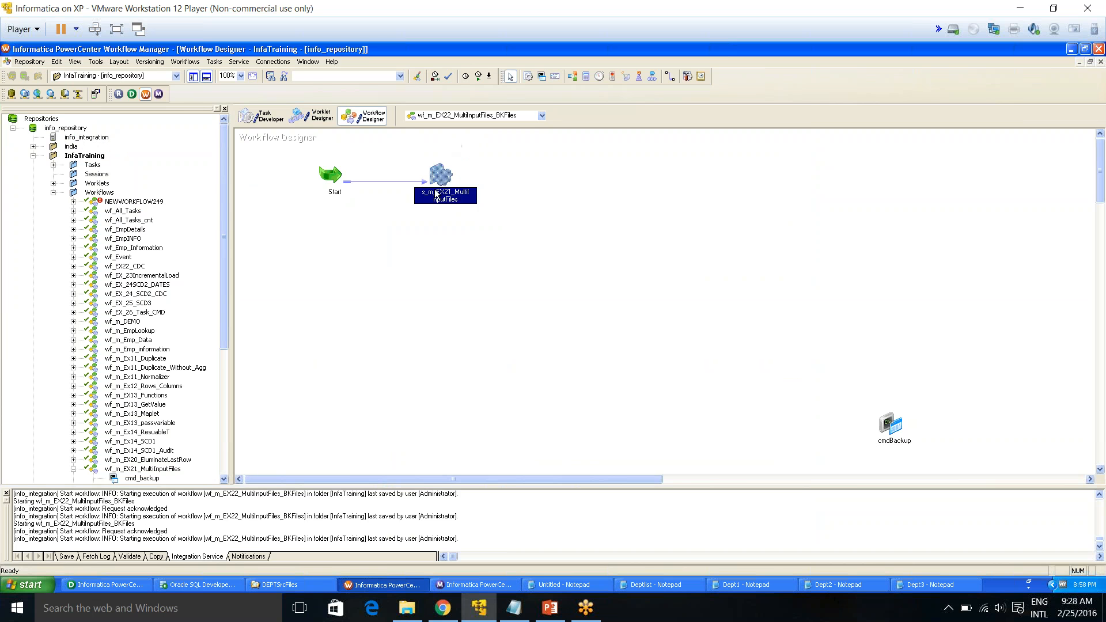
double_click(436, 194)
left_click(333, 136)
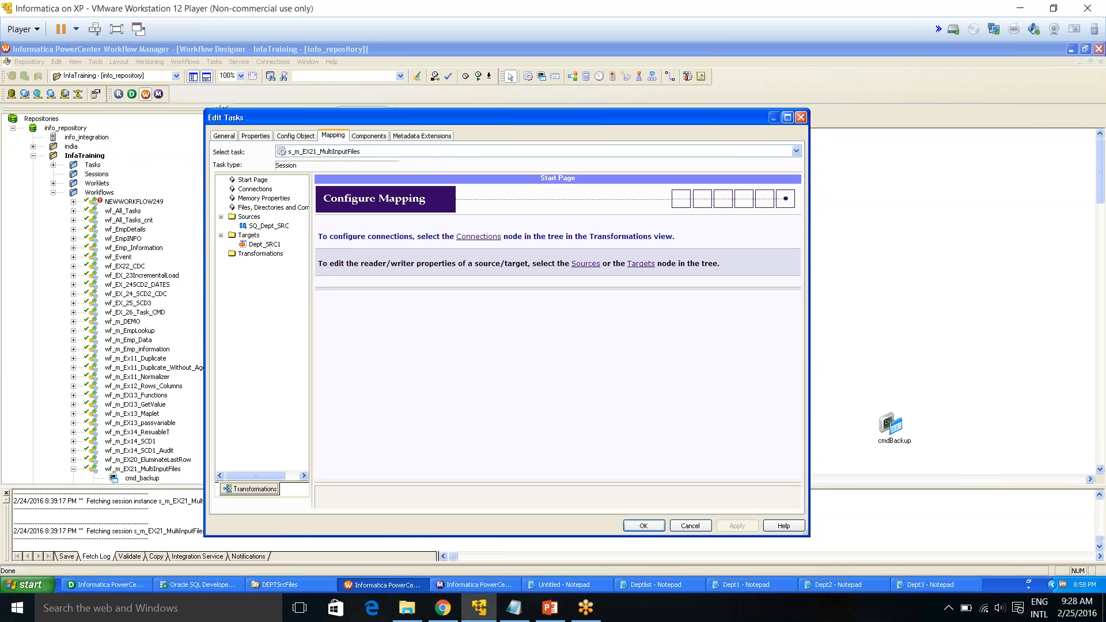
left_click(258, 228)
left_click(262, 245)
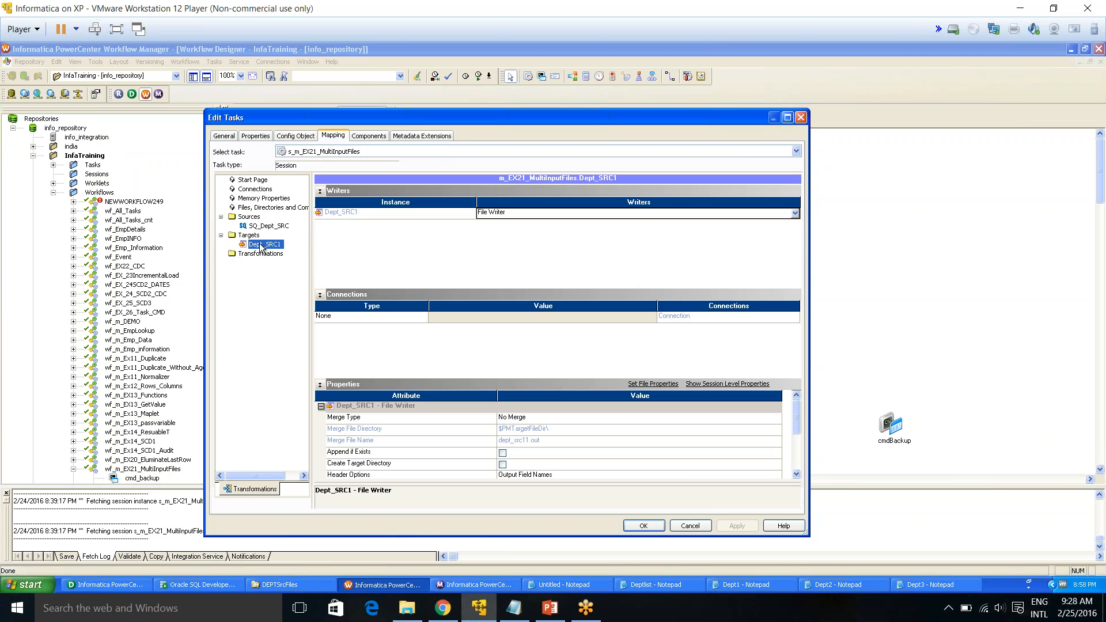
Examine the output file directory and output filename of the Dept_SRC1 file writer
left_click(797, 474)
left_click(797, 474)
left_click(797, 474)
left_click(797, 474)
left_click(797, 473)
left_click(797, 474)
left_click(797, 474)
left_click(797, 474)
left_click(528, 442)
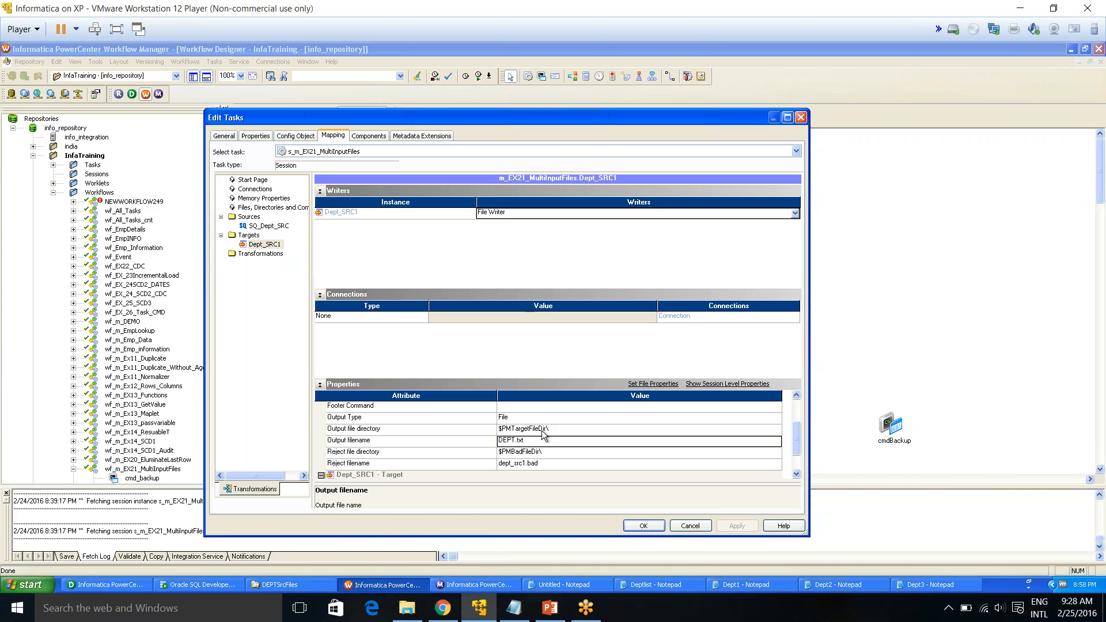
Switch to Windows Explorer, open the TgtFiles folder and sort its files by modification date, newest first
left_click(311, 580)
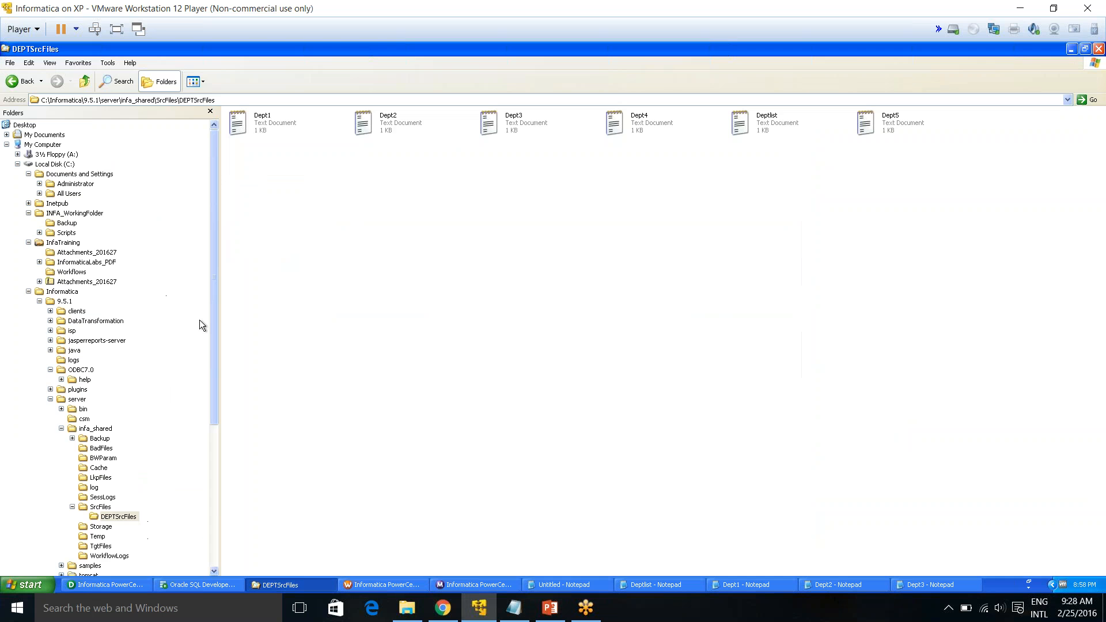
left_click(99, 545)
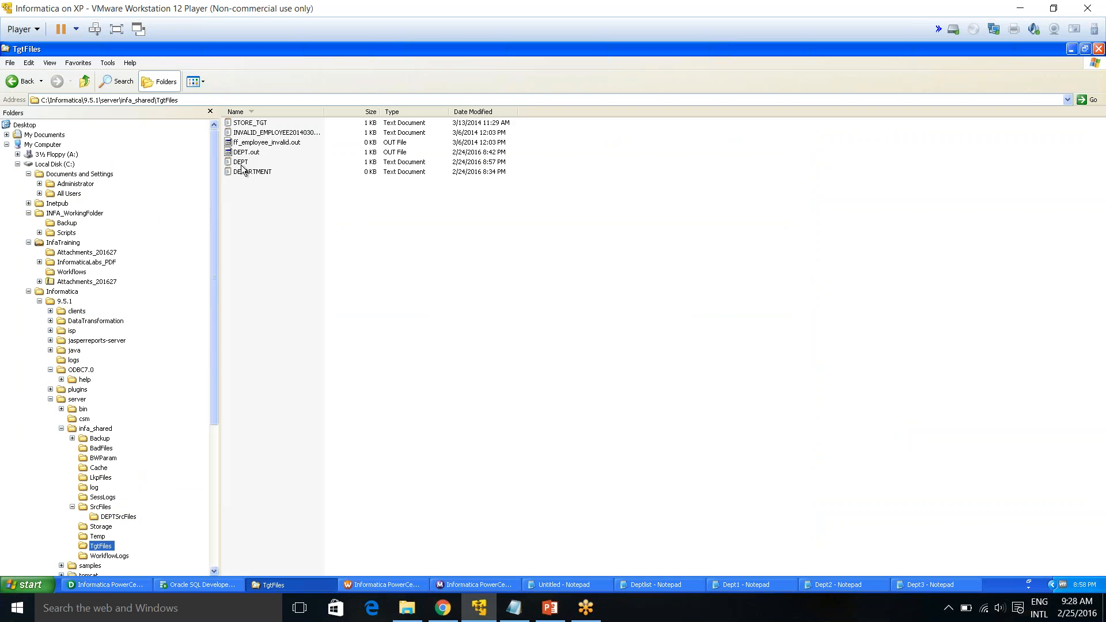
left_click(476, 112)
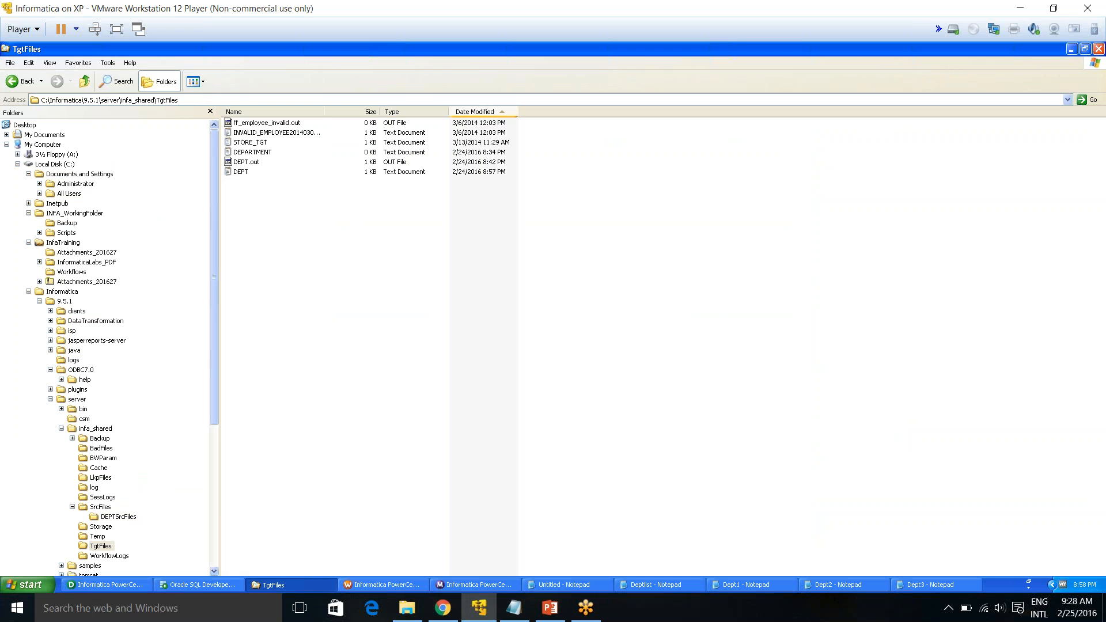
left_click(475, 112)
Open the DEPT text file and review the combined department rows down to the end
left_click(247, 124)
double_click(248, 124)
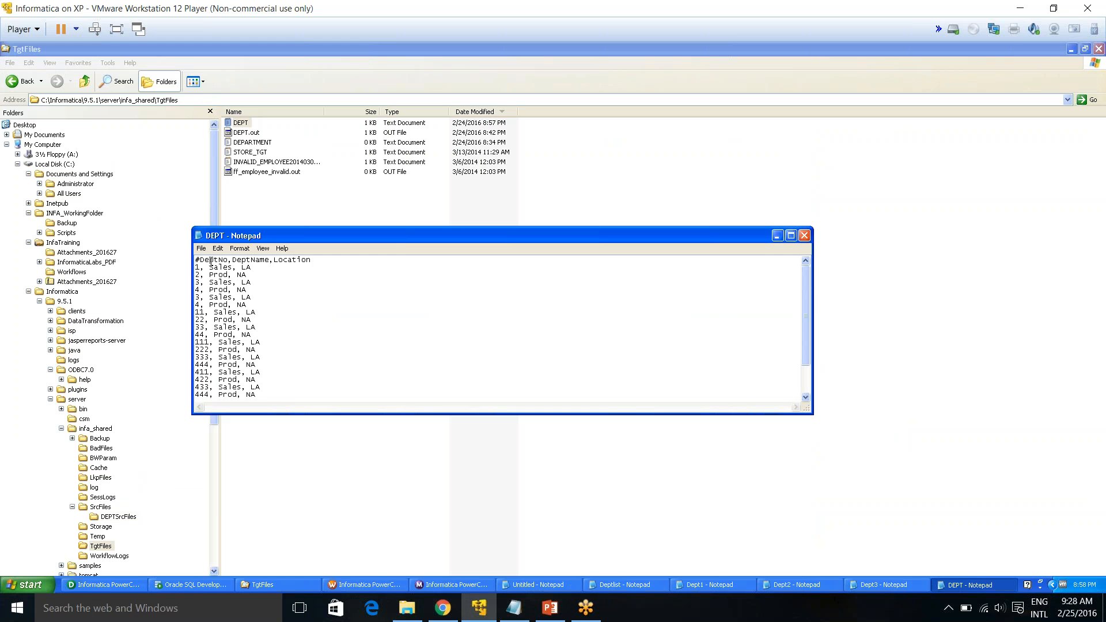
scroll(202, 273, "down", 2)
left_click_drag(209, 386, 188, 382)
left_click(201, 358)
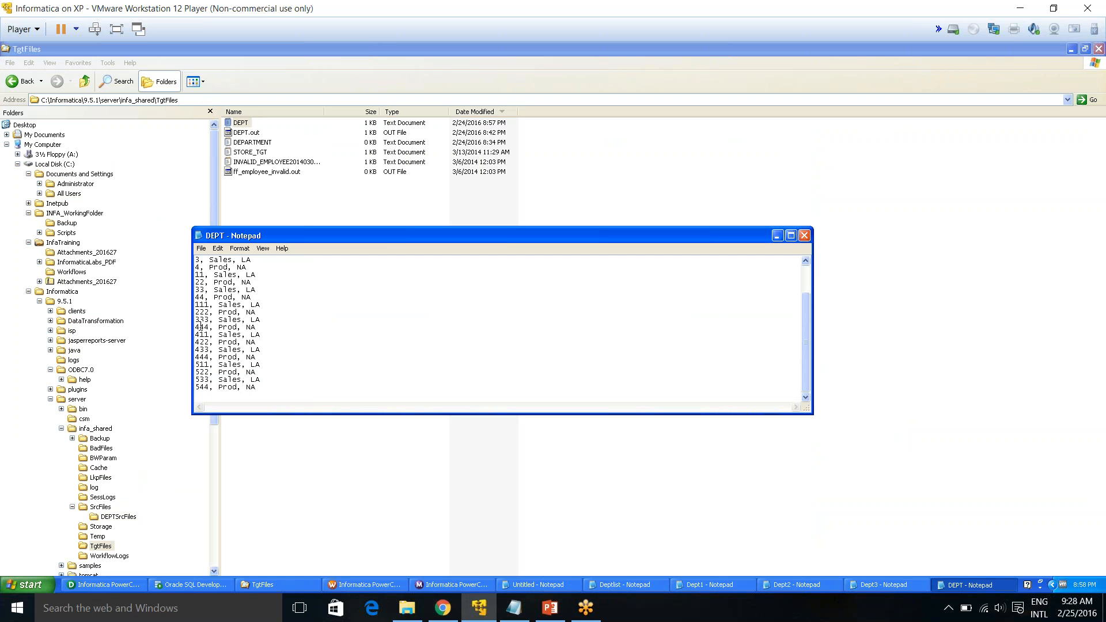
Bring up the Dept1, Dept2 and Dept3 source files and arrange them side by side above the combined DEPT file for comparison
scroll(201, 283, "up", 2)
scroll(201, 283, "down", 2)
left_click(201, 283)
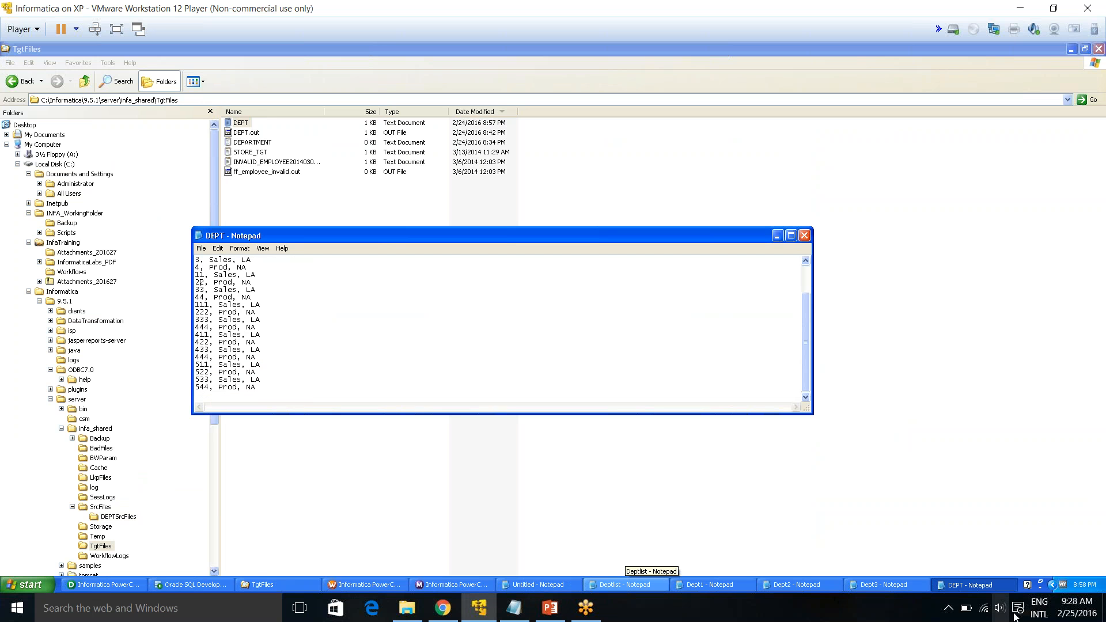
left_click(696, 583)
left_click_drag(427, 231, 251, 67)
left_click(738, 362)
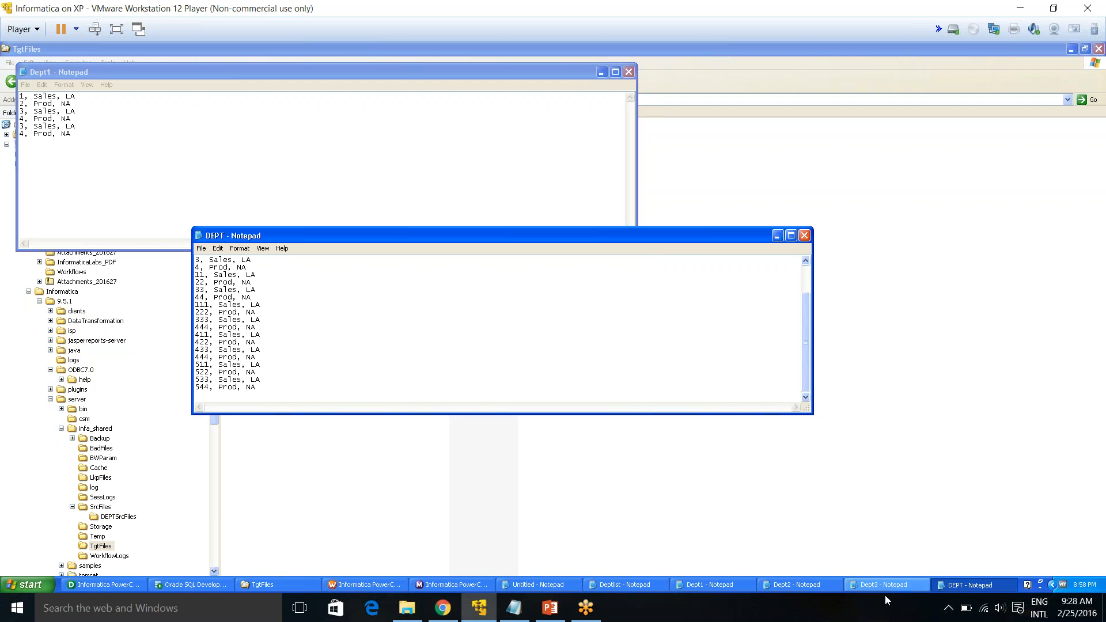
left_click(797, 585)
left_click_drag(286, 237, 202, 75)
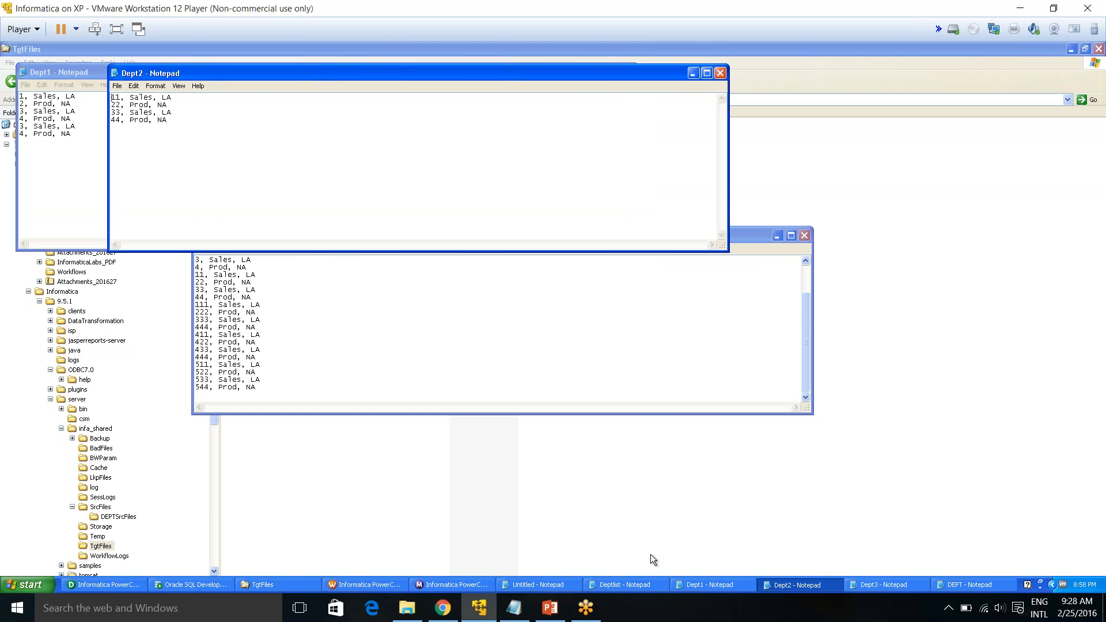
left_click(865, 590)
left_click_drag(327, 234, 341, 69)
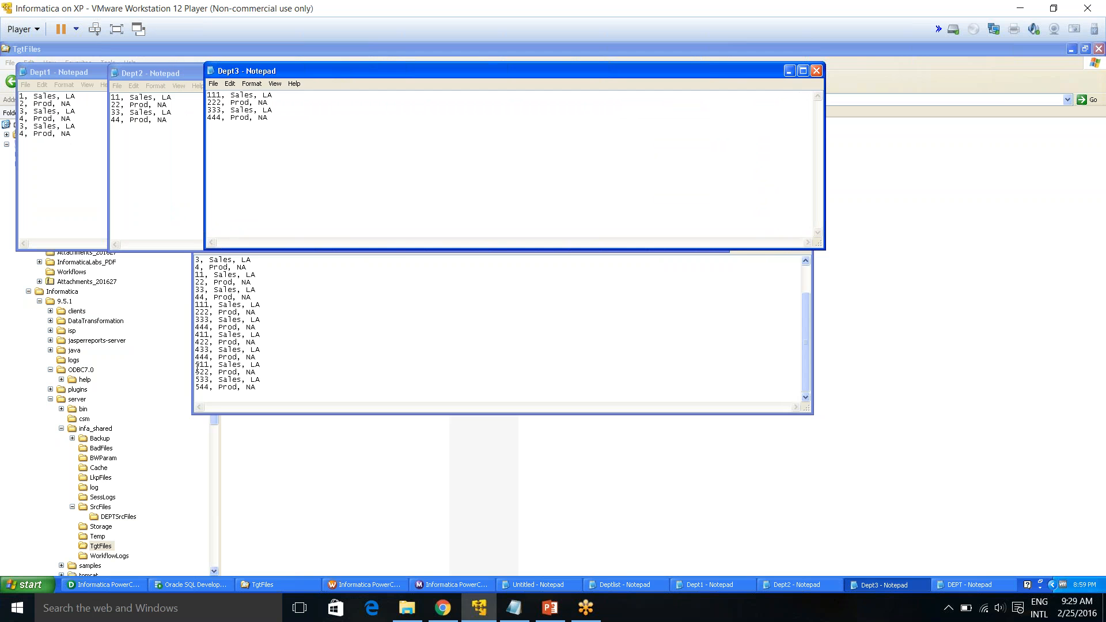
Compare the 511–544 and 411–444 row groups and then all rows of the combined DEPT file with the source files
left_click_drag(196, 365, 221, 387)
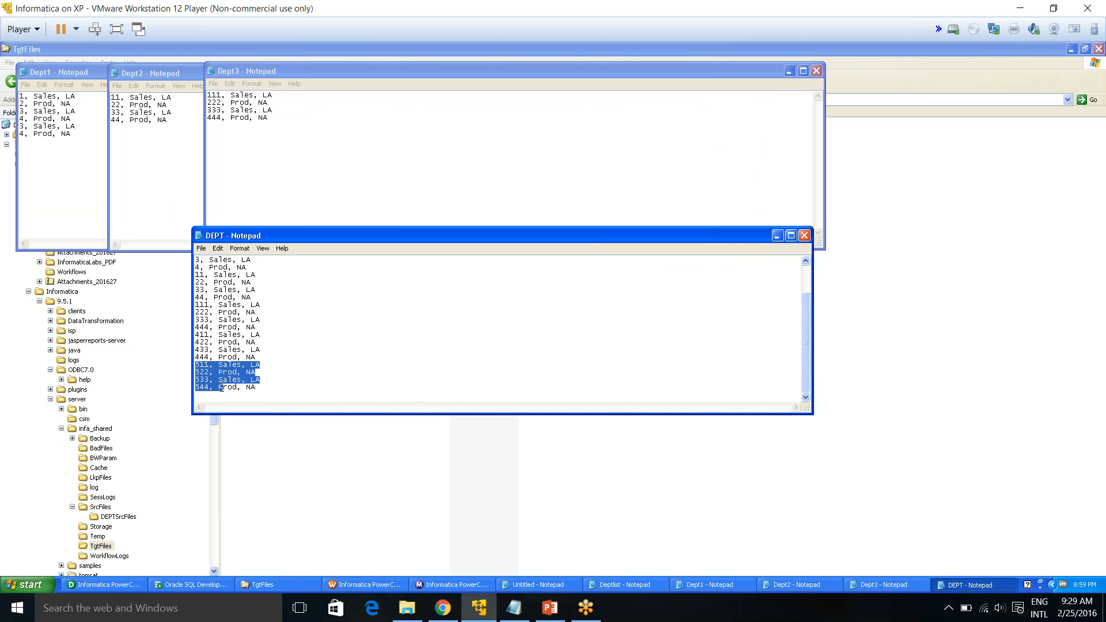
left_click_drag(214, 357, 181, 336)
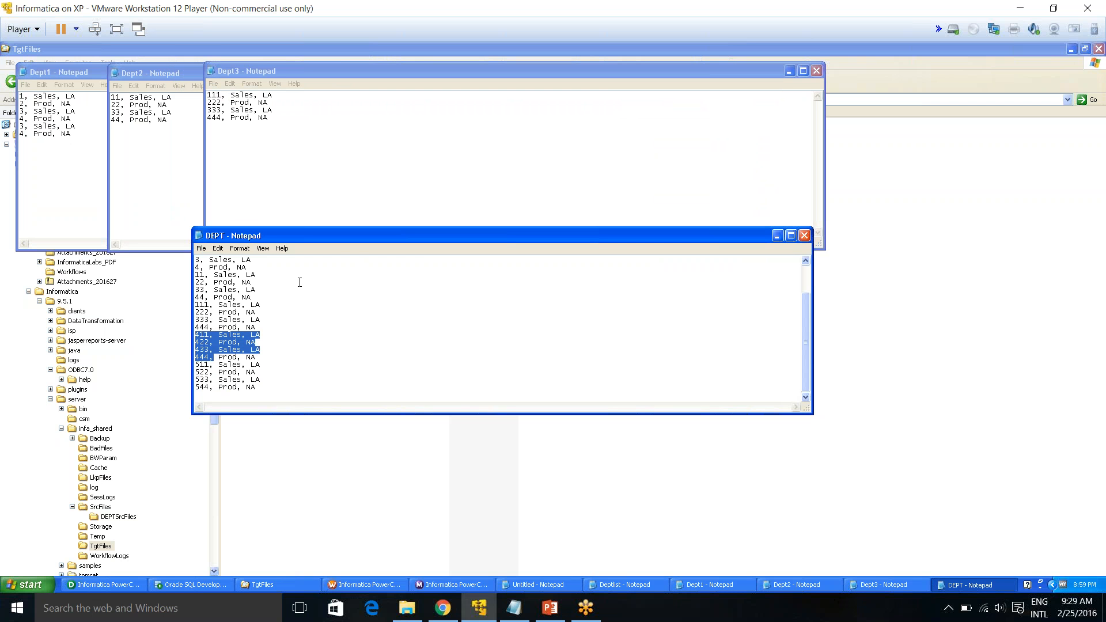
left_click_drag(275, 392, 169, 234)
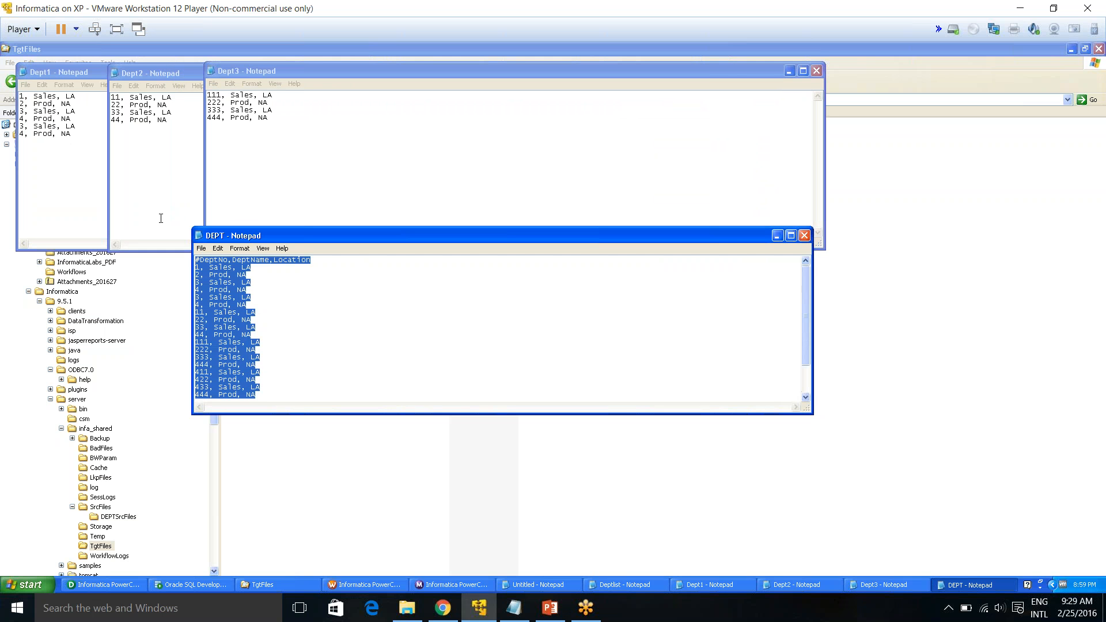
scroll(402, 317, "down", 2)
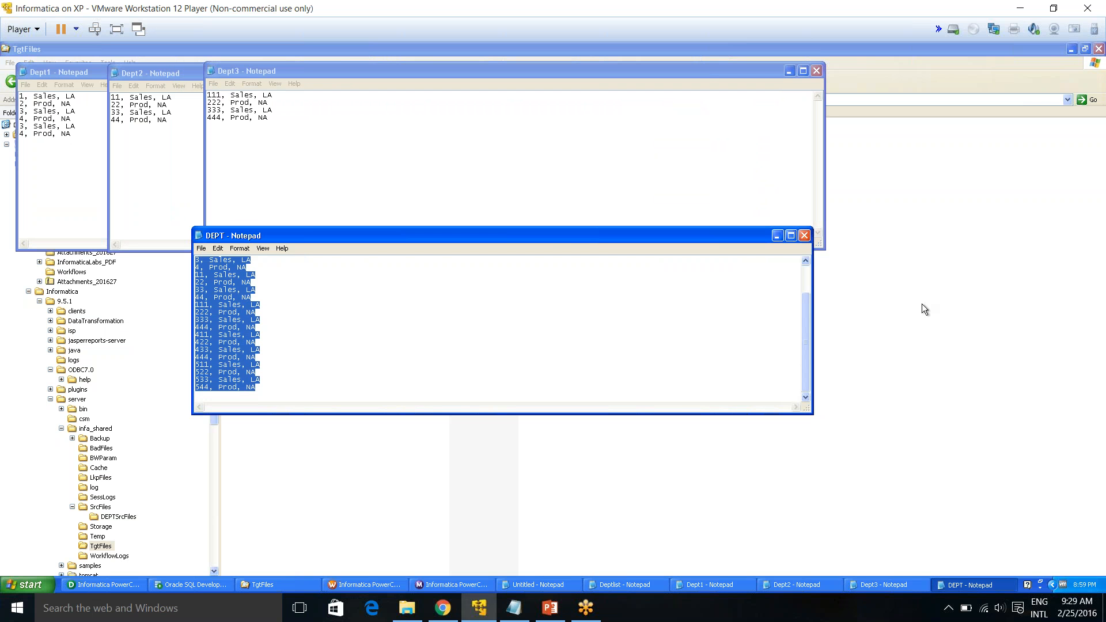
Close the combined DEPT file and the Dept3, Dept2 and Dept1 source files
left_click(804, 235)
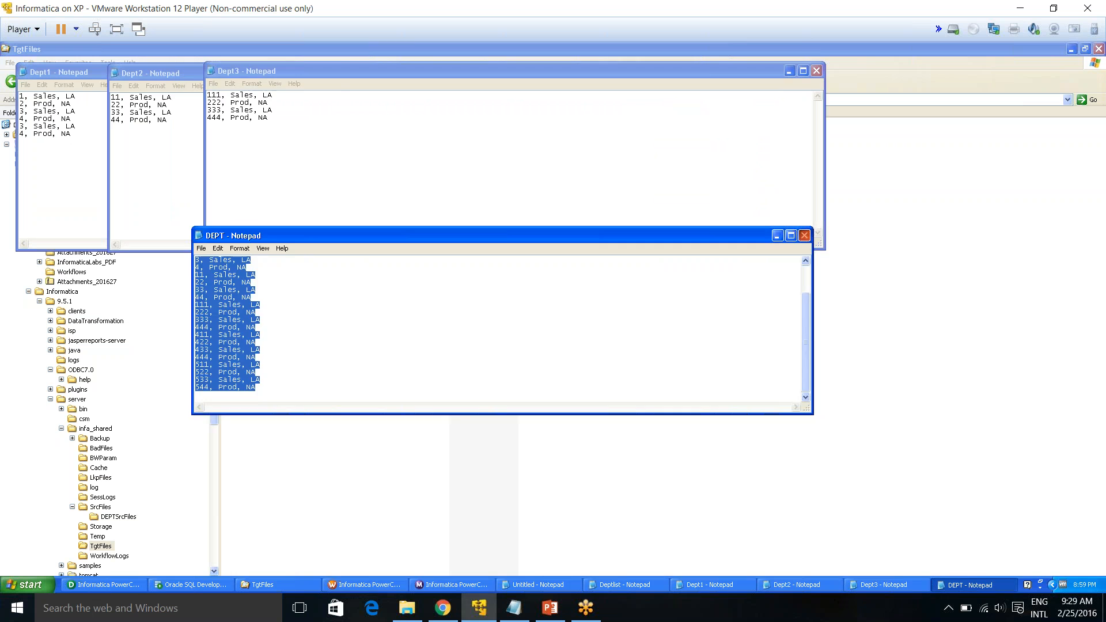
left_click(817, 71)
left_click(721, 73)
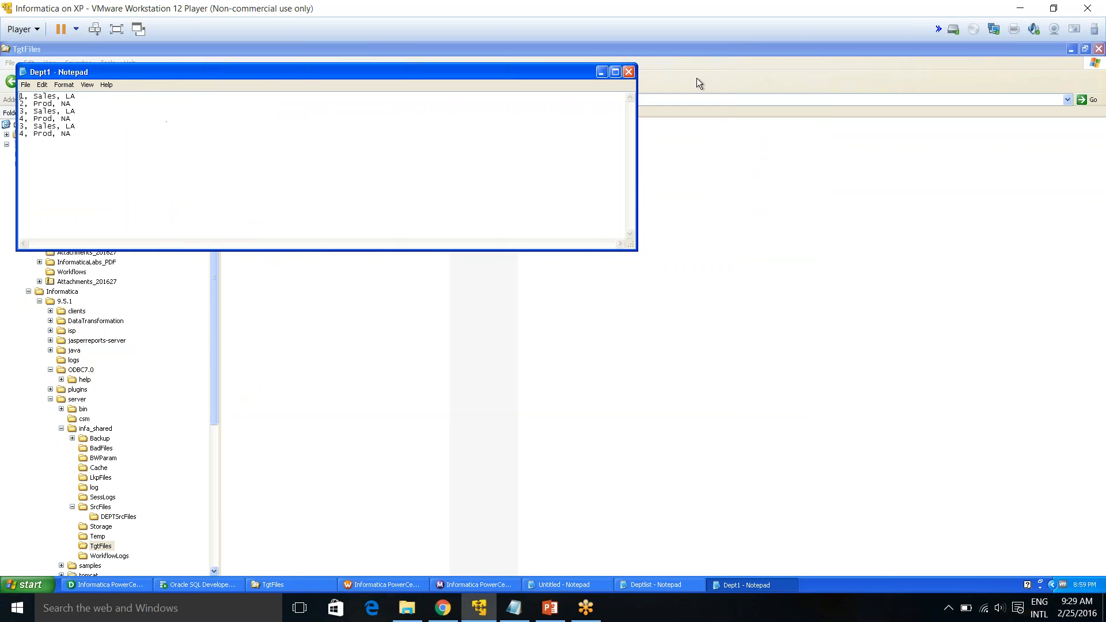
left_click(628, 72)
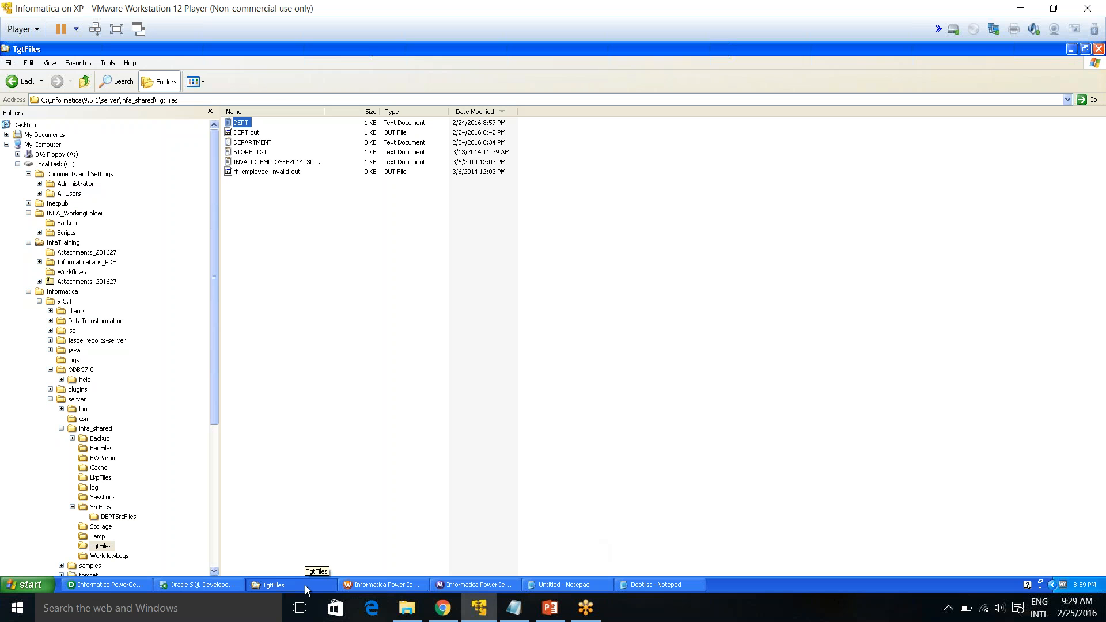
Display the department source files in the DEPTSrcFiles folder under SrcFiles
left_click(103, 509)
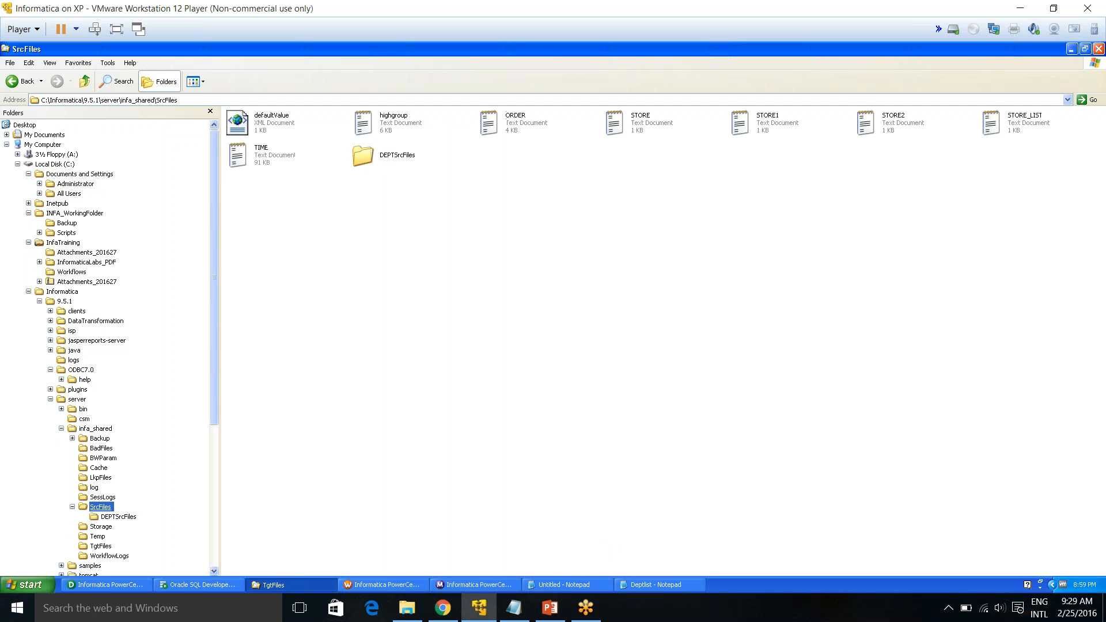
left_click(116, 517)
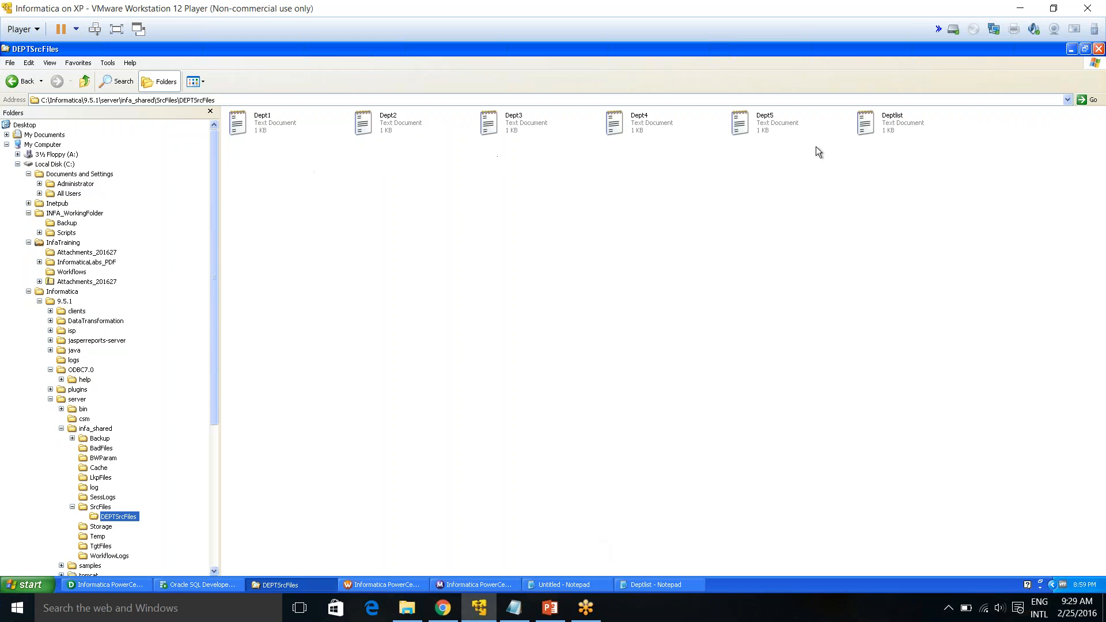
Return to Workflow Manager and close the session's task editor without saving changes
left_click(455, 583)
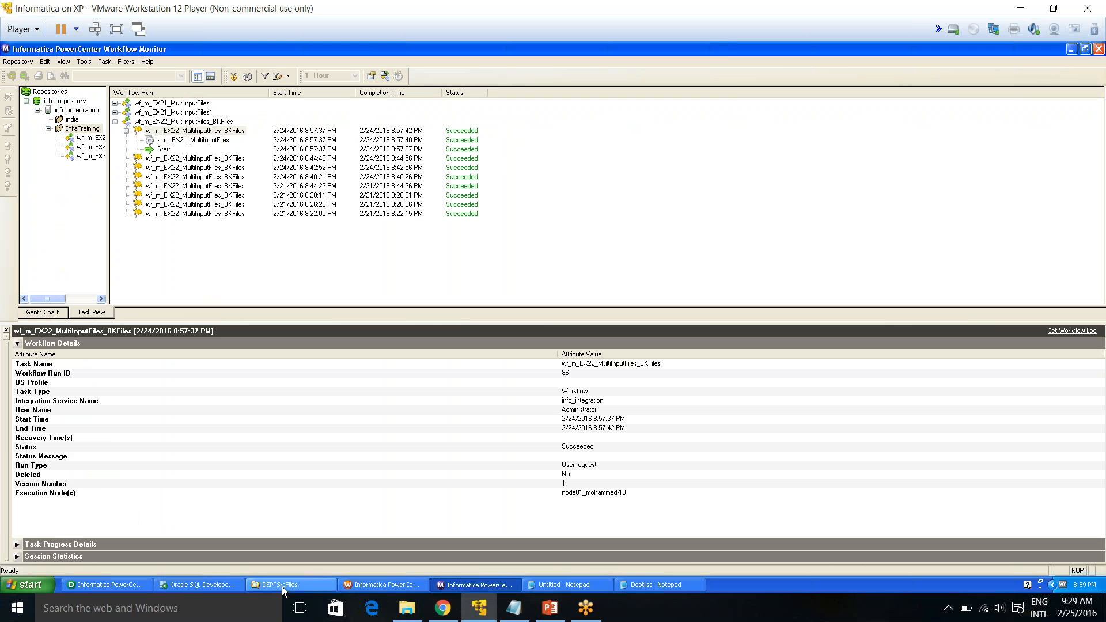
left_click(391, 586)
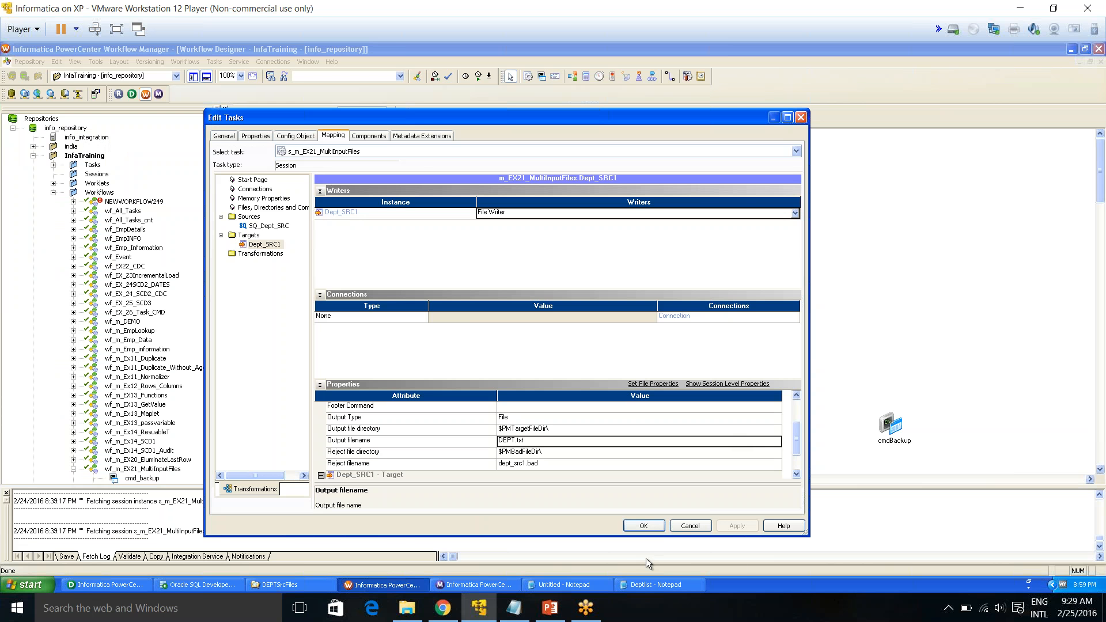
left_click(686, 526)
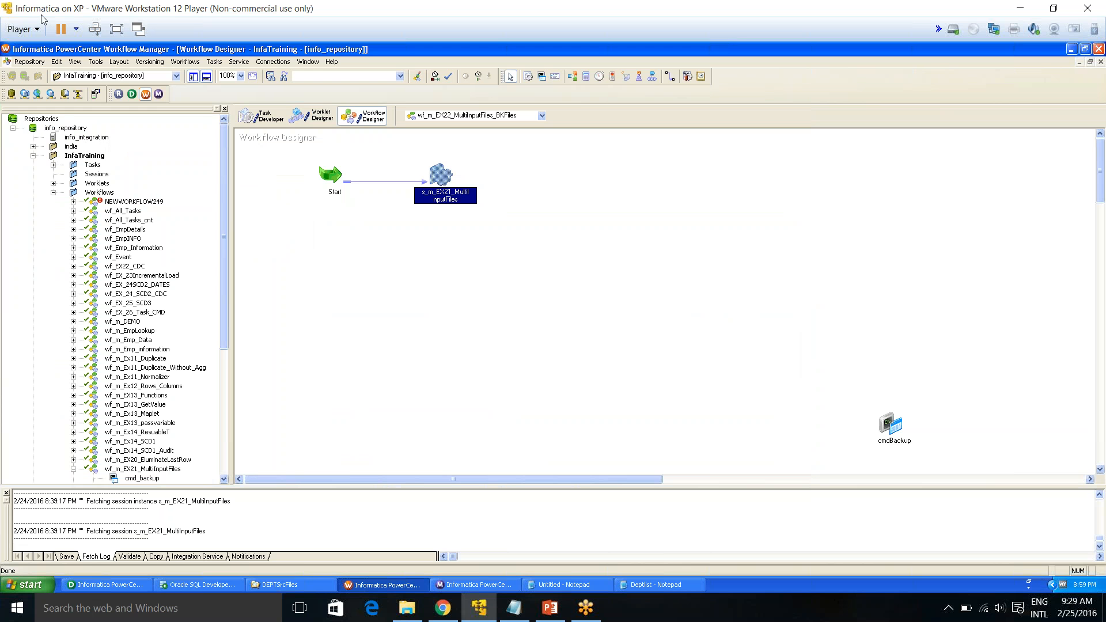
Browse the task types offered for a new workflow task, then dismiss the dialog without creating one
left_click(198, 63)
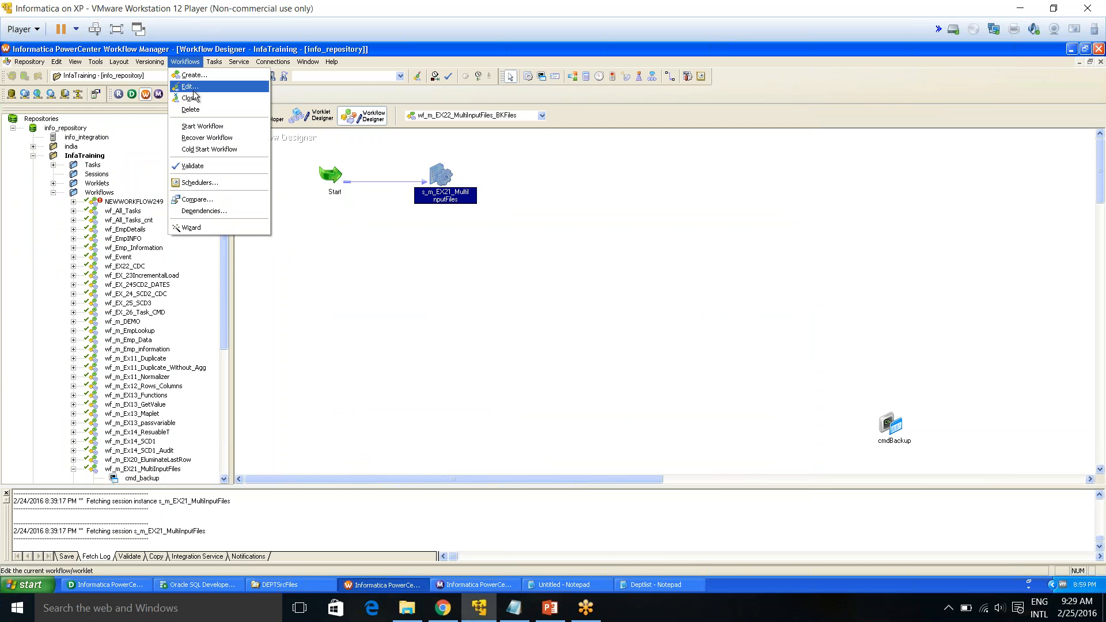
key("Escape")
left_click(214, 62)
left_click(229, 76)
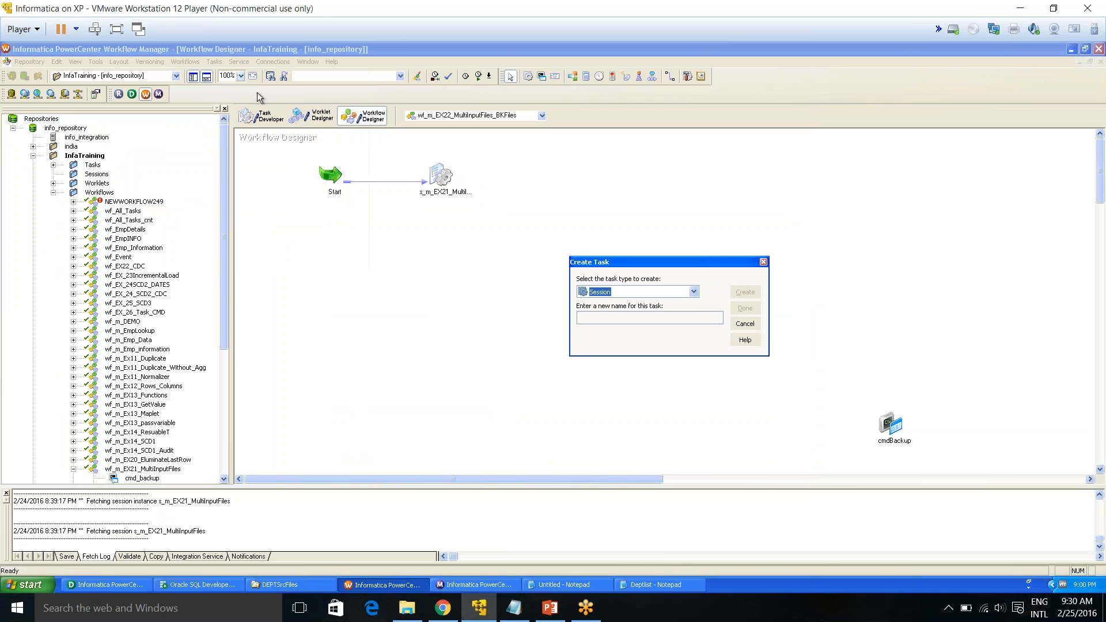
left_click(694, 292)
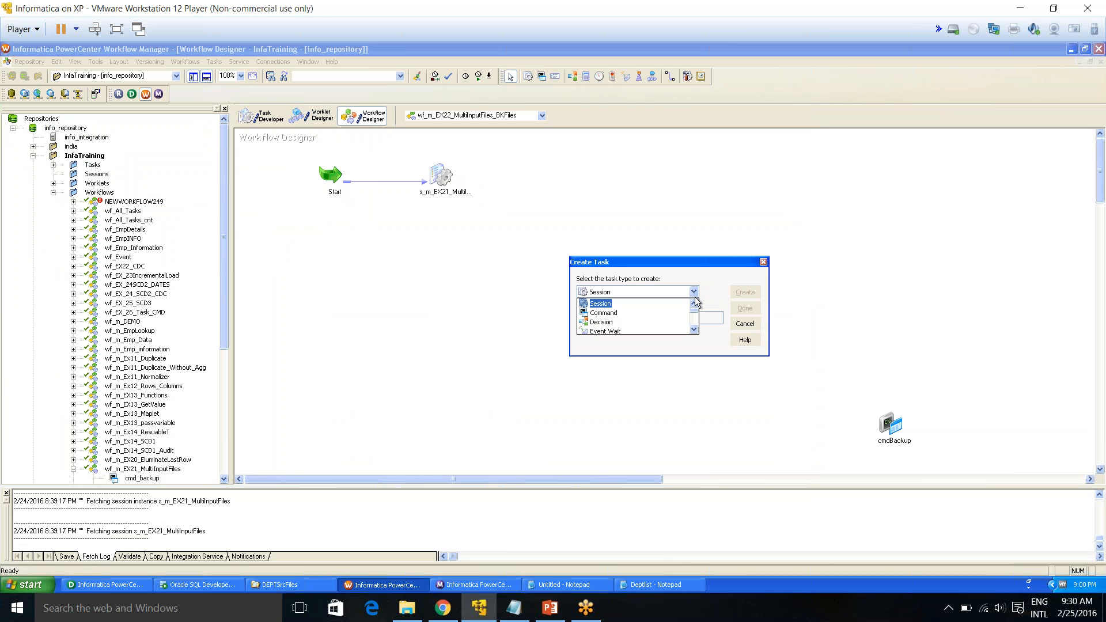
left_click(694, 330)
left_click(694, 330)
left_click(694, 330)
left_click(694, 330)
left_click(694, 330)
left_click(694, 330)
left_click(695, 329)
scroll(695, 322, "up", 3)
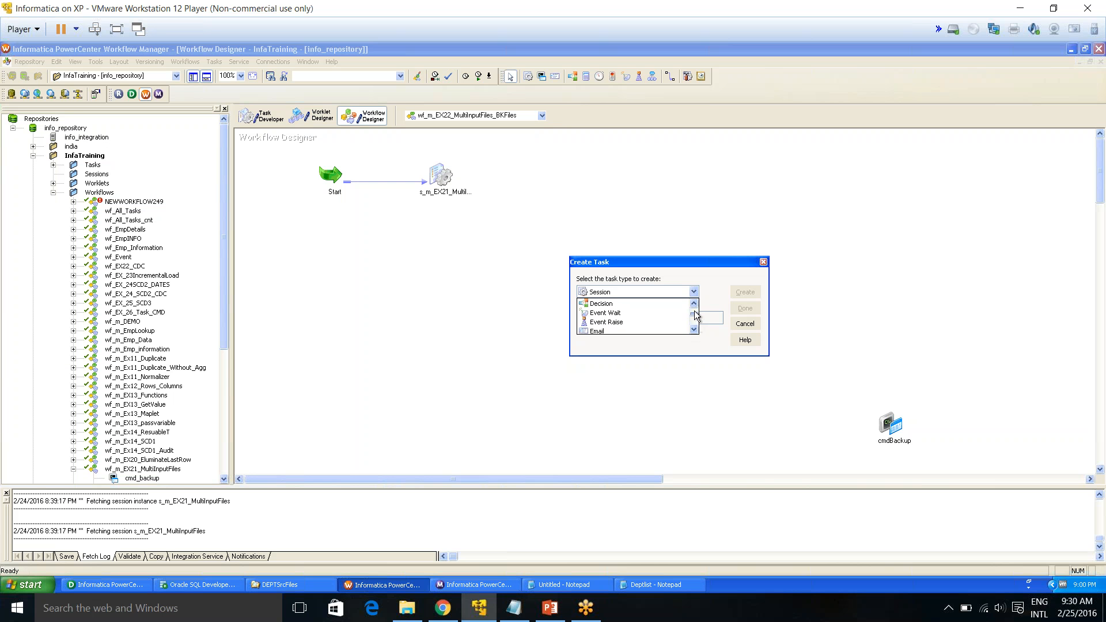
left_click(757, 329)
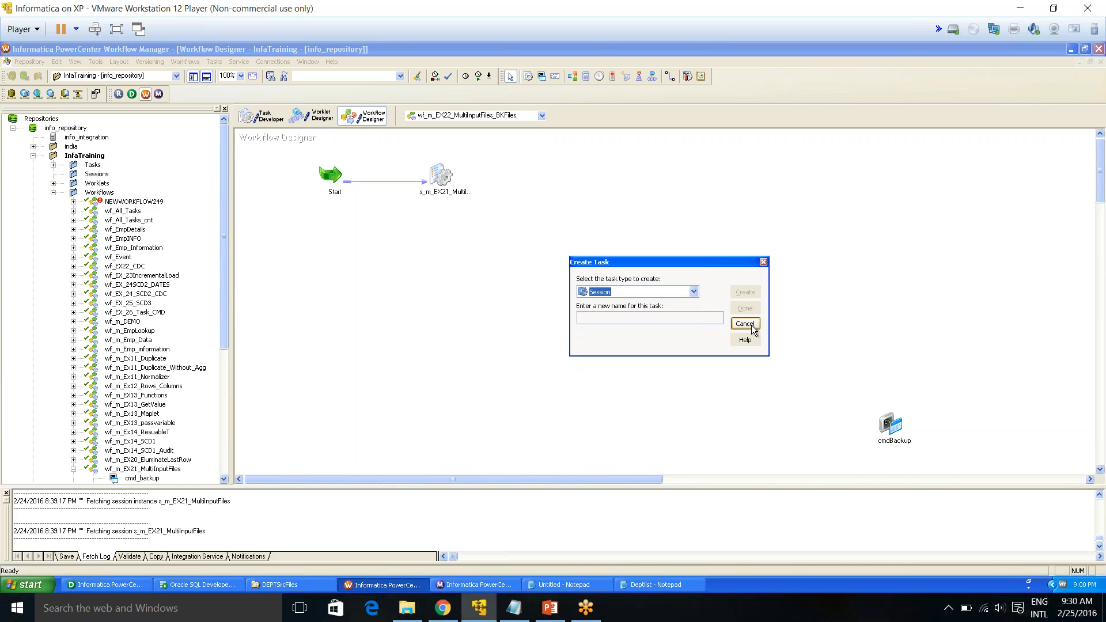
left_click(755, 326)
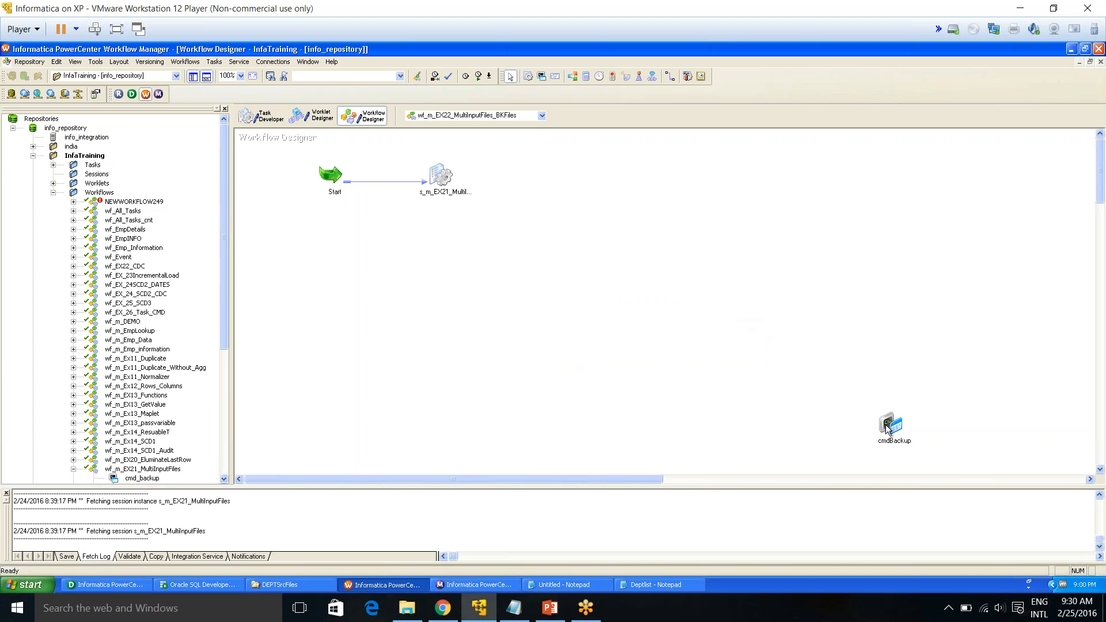
Move the cmdBackup command task into line beside the s_m_EX21_MultiInputFiles session in the workflow
left_click_drag(896, 432, 565, 182)
left_click(710, 185)
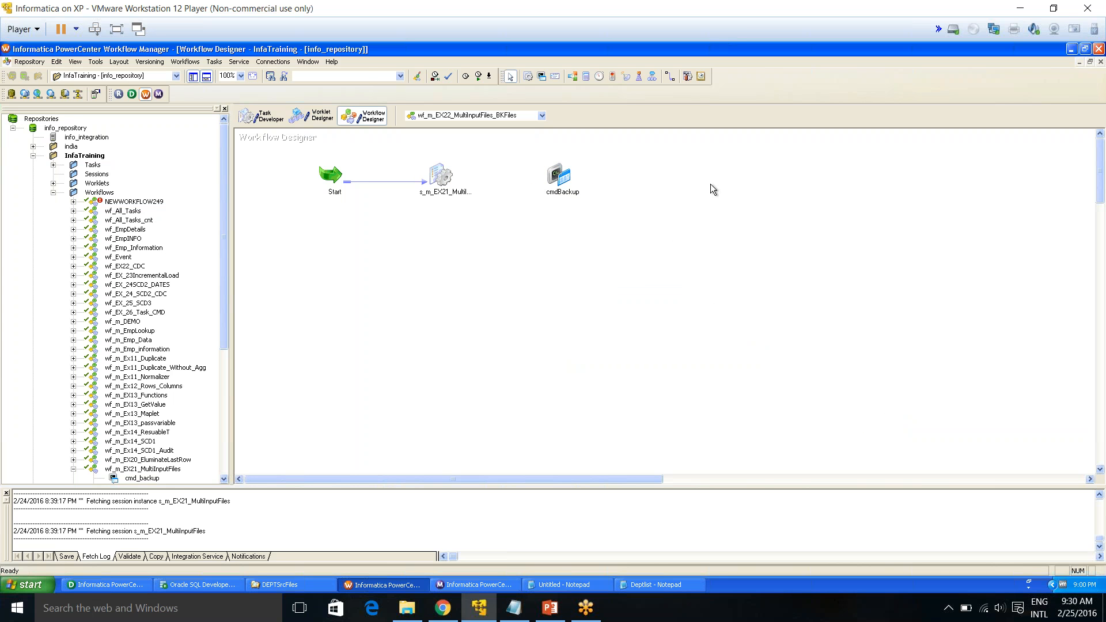
left_click(215, 62)
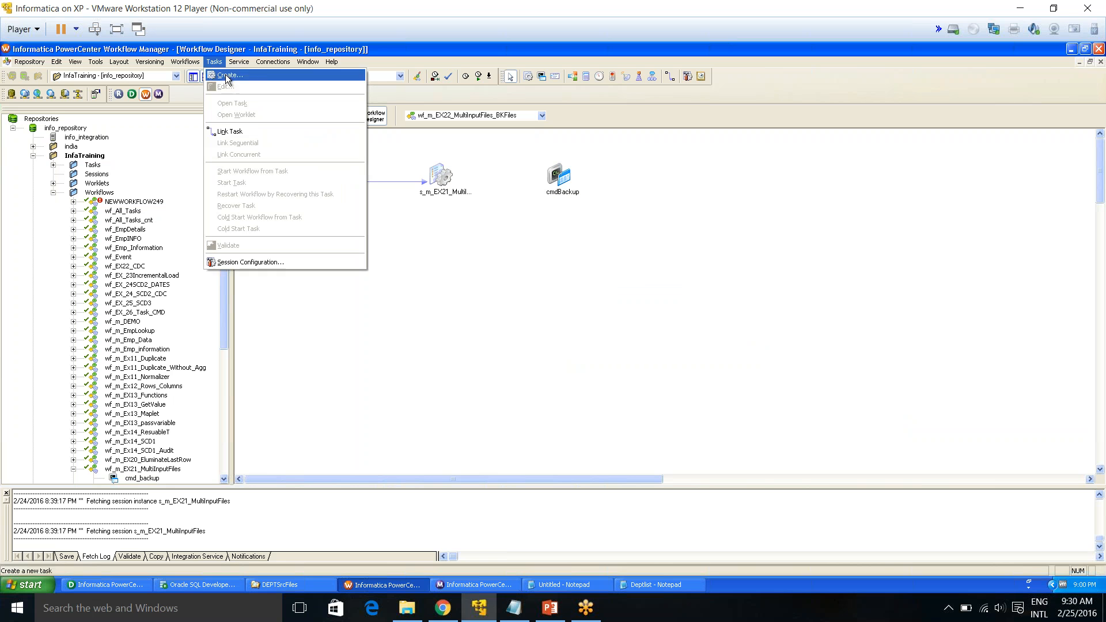
left_click(228, 78)
key("c")
left_click(623, 317)
type("cfd")
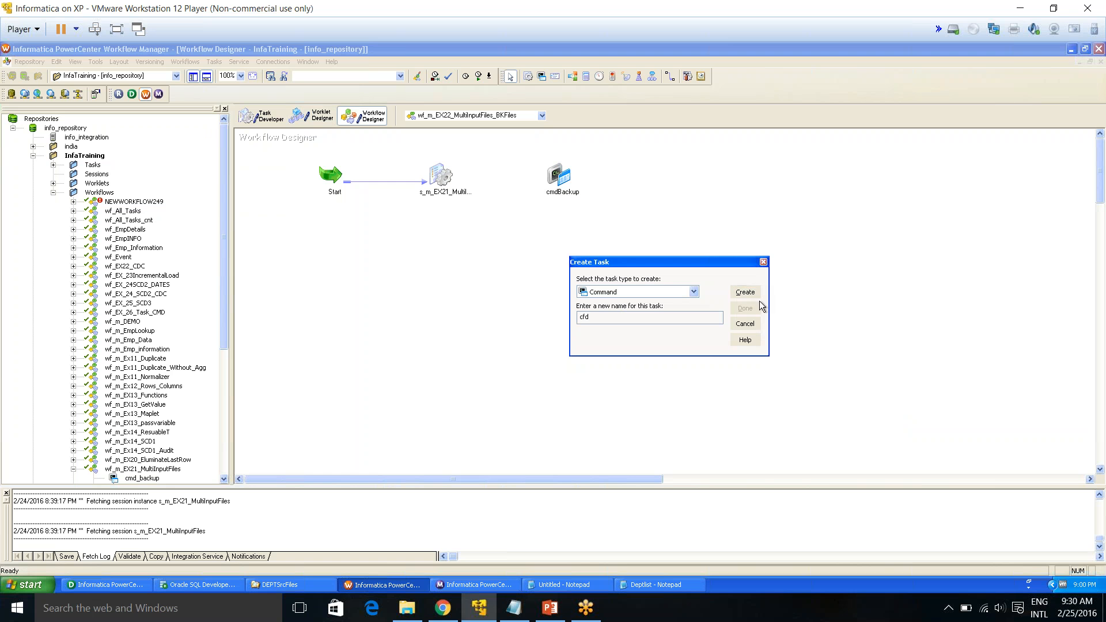
left_click(764, 263)
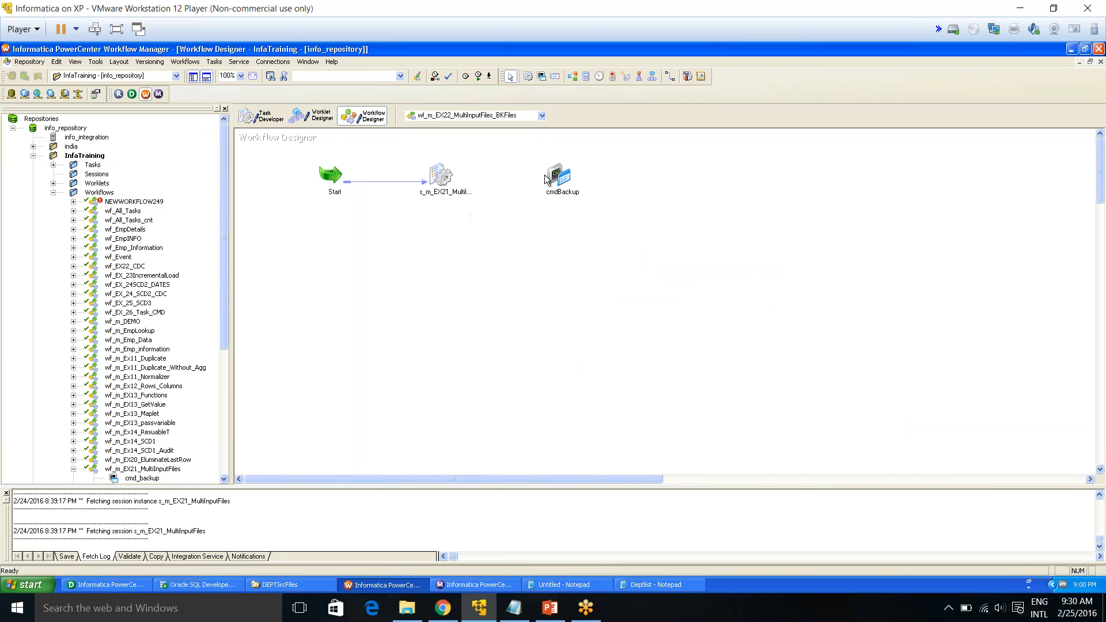
Link the s_m_EX21_MultiInputFiles session to the cmdBackup command task
left_click(671, 77)
left_click_drag(445, 169, 544, 172)
Open the cmdBackup task's command list for editing and delete the Back command that calls script.bat
double_click(553, 175)
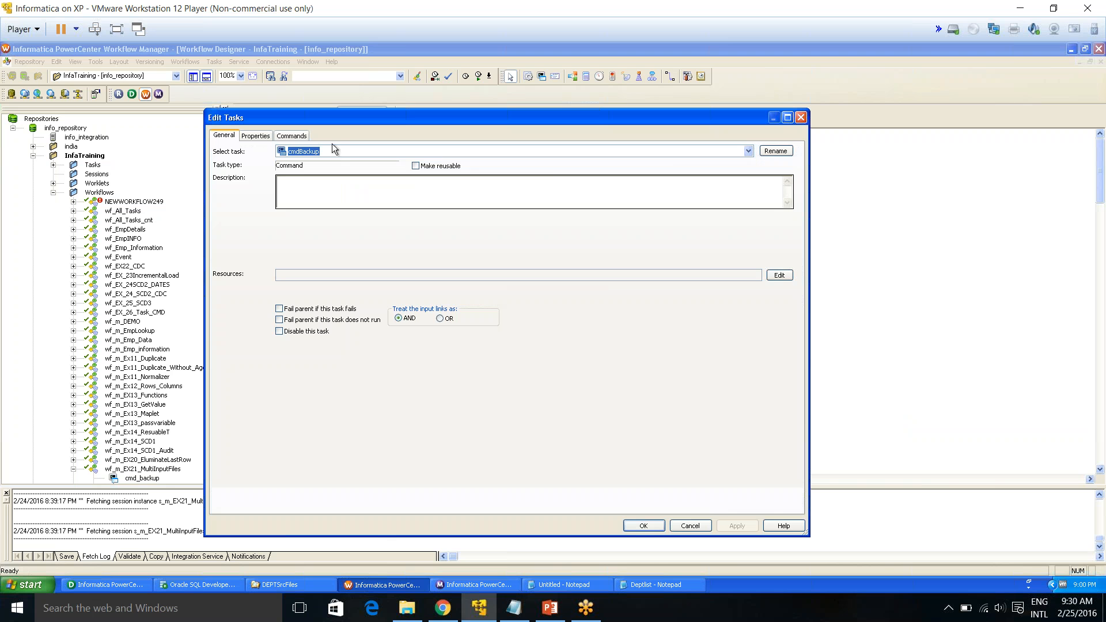
left_click(291, 135)
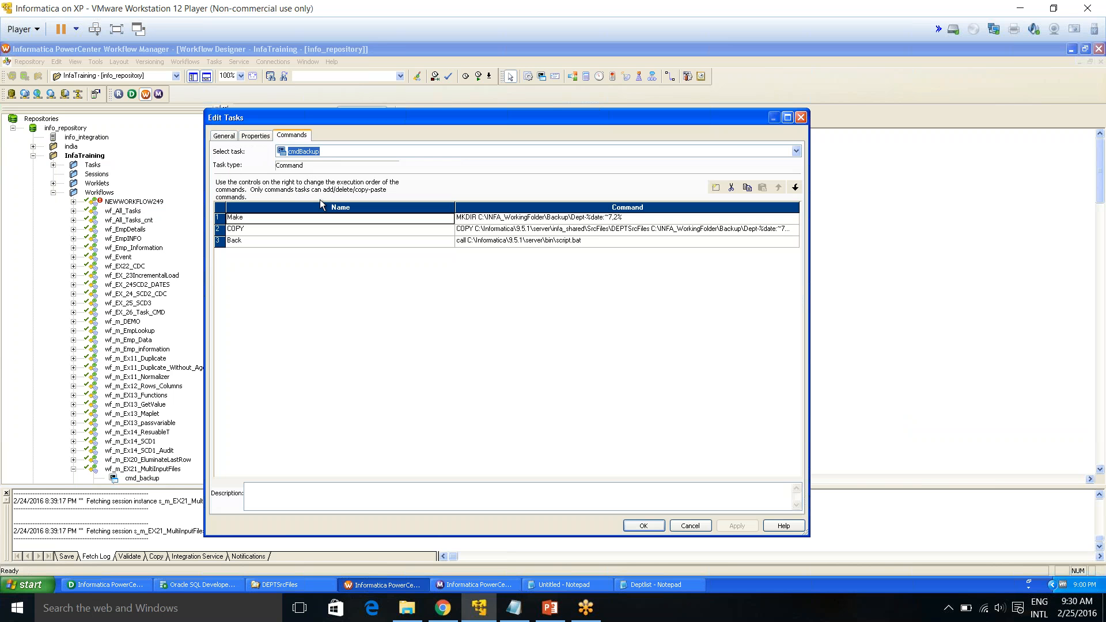
left_click(254, 242)
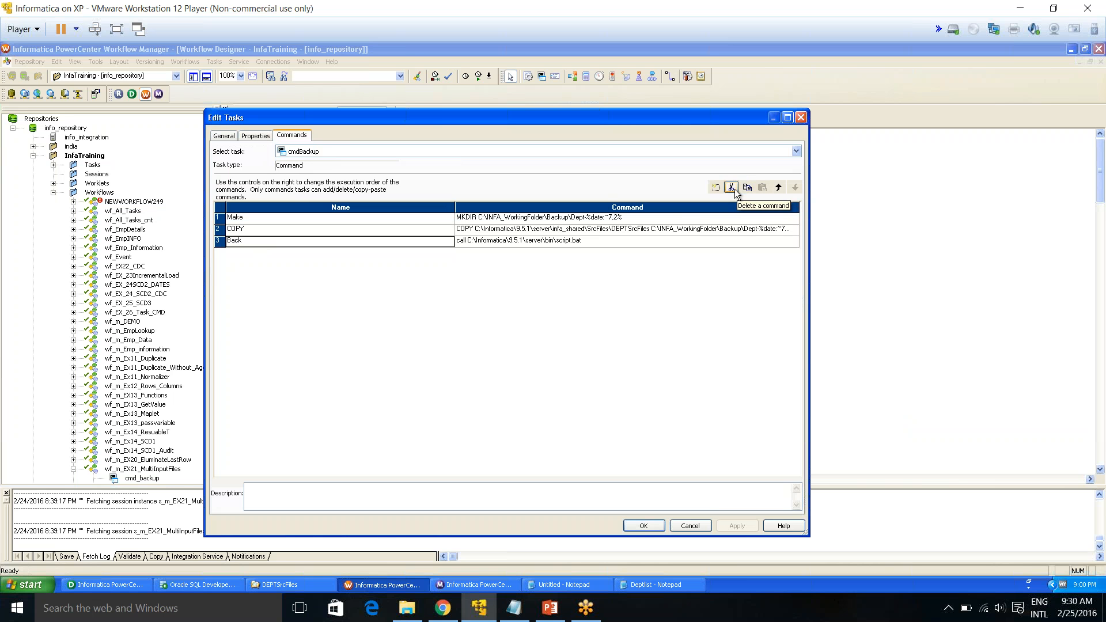
left_click(732, 188)
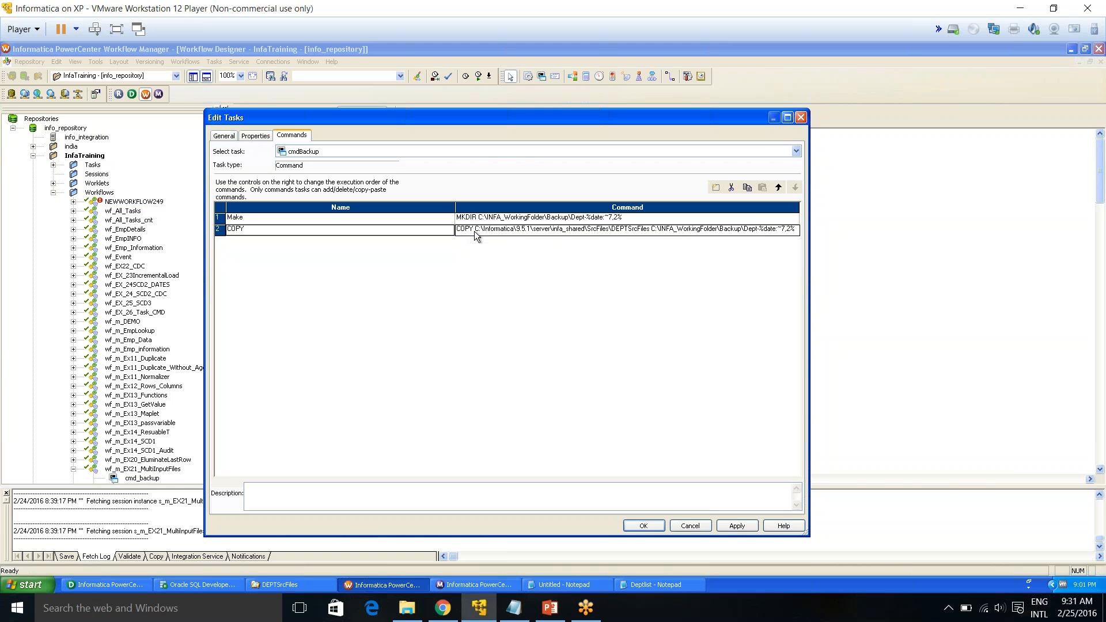
Open the Make command for editing and examine its MKDIR keyword, backup folder path and date substring expression
left_click(577, 219)
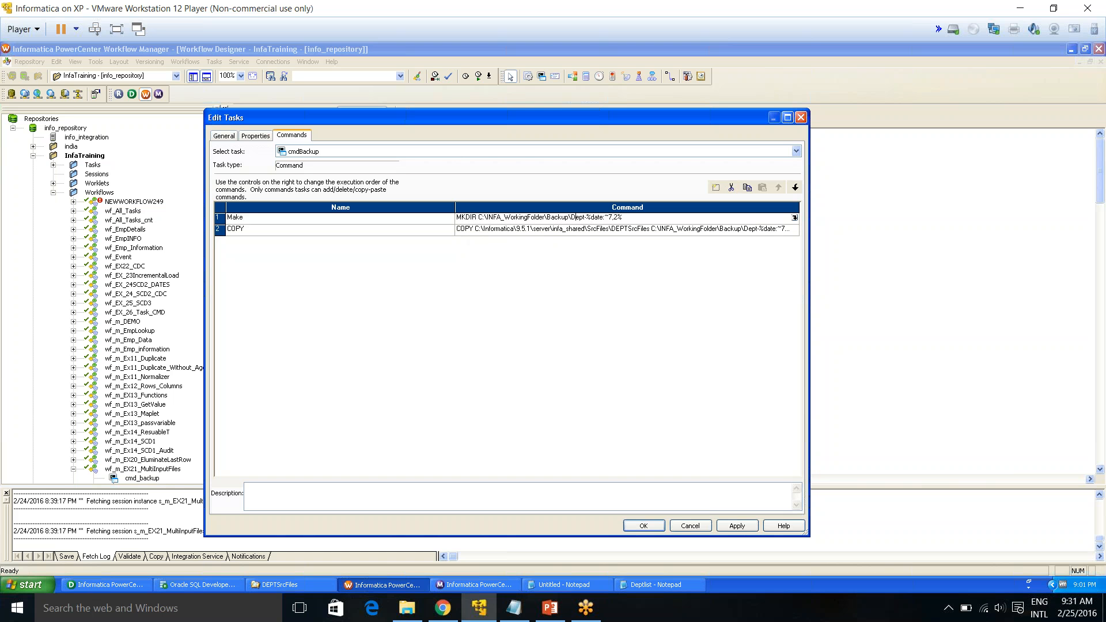
left_click(794, 218)
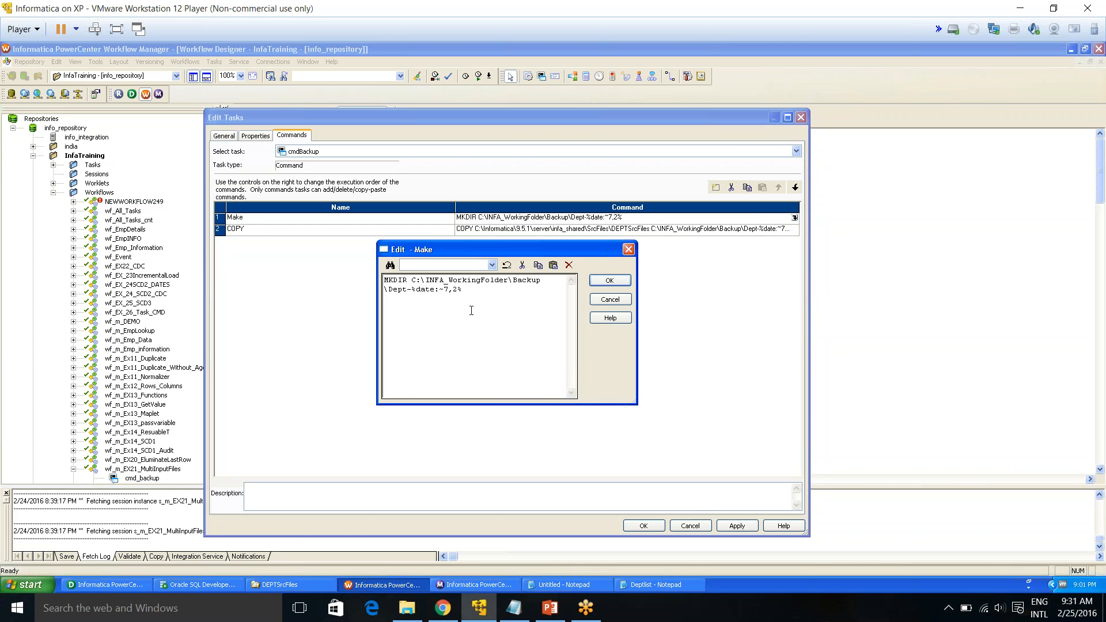
left_click_drag(409, 280, 373, 278)
left_click_drag(411, 280, 548, 279)
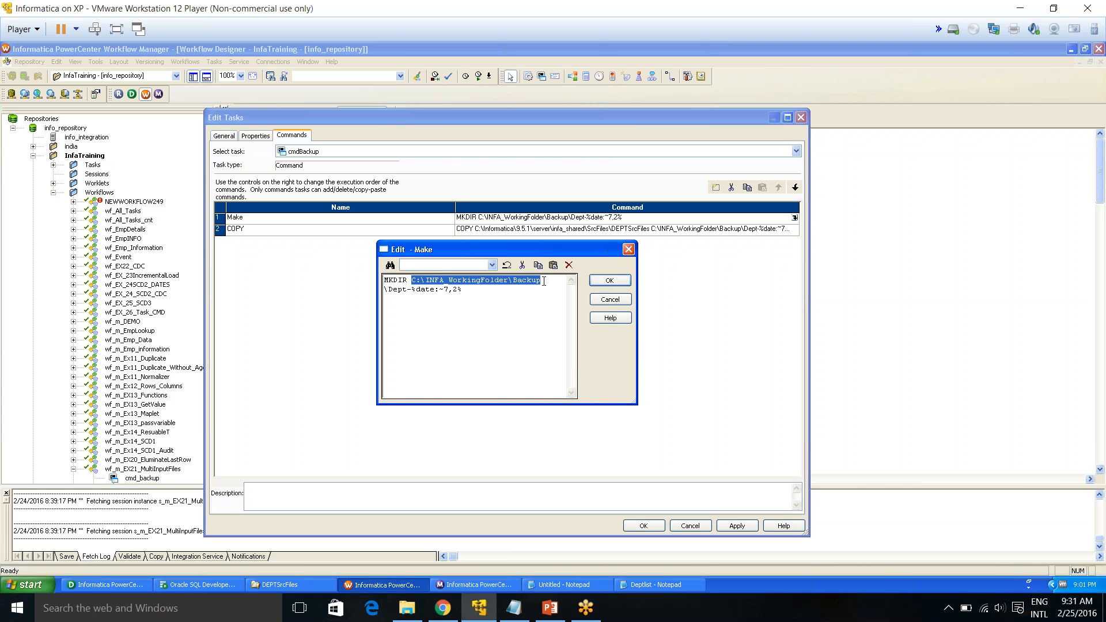
left_click(486, 294)
mouse_move(449, 289)
left_mouse_down()
mouse_move(384, 291)
mouse_move(459, 294)
left_mouse_up()
left_click(443, 324)
left_click(409, 299)
left_click_drag(420, 290, 436, 290)
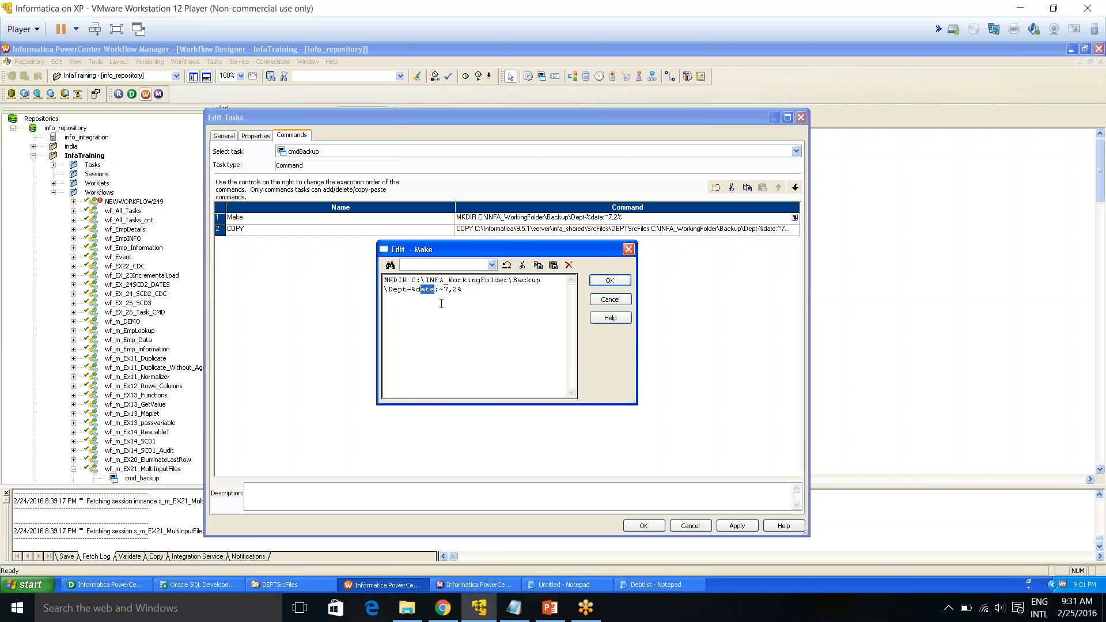
left_click_drag(443, 290, 464, 289)
Open a command prompt beside the Make command editor and display the system date with echo %date%
left_click(23, 584)
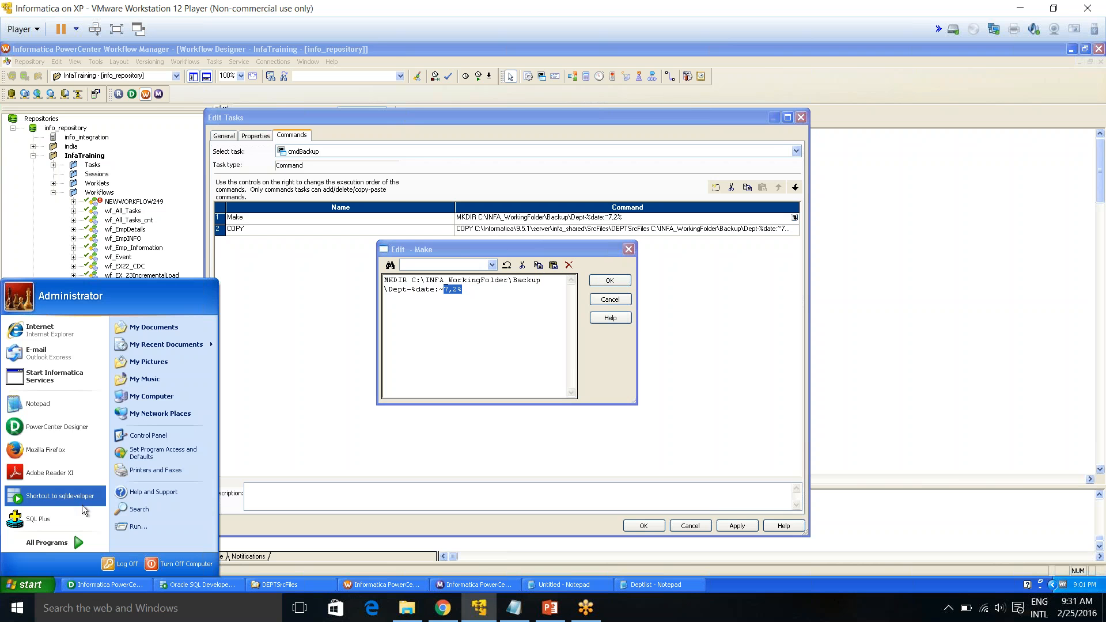
left_click(146, 526)
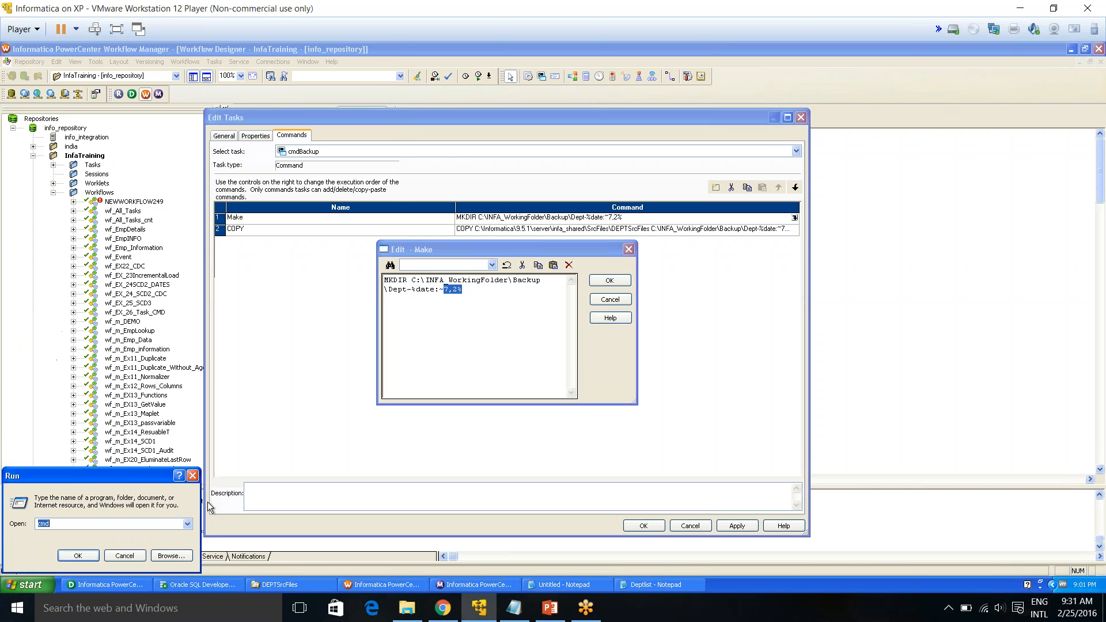
key("Return")
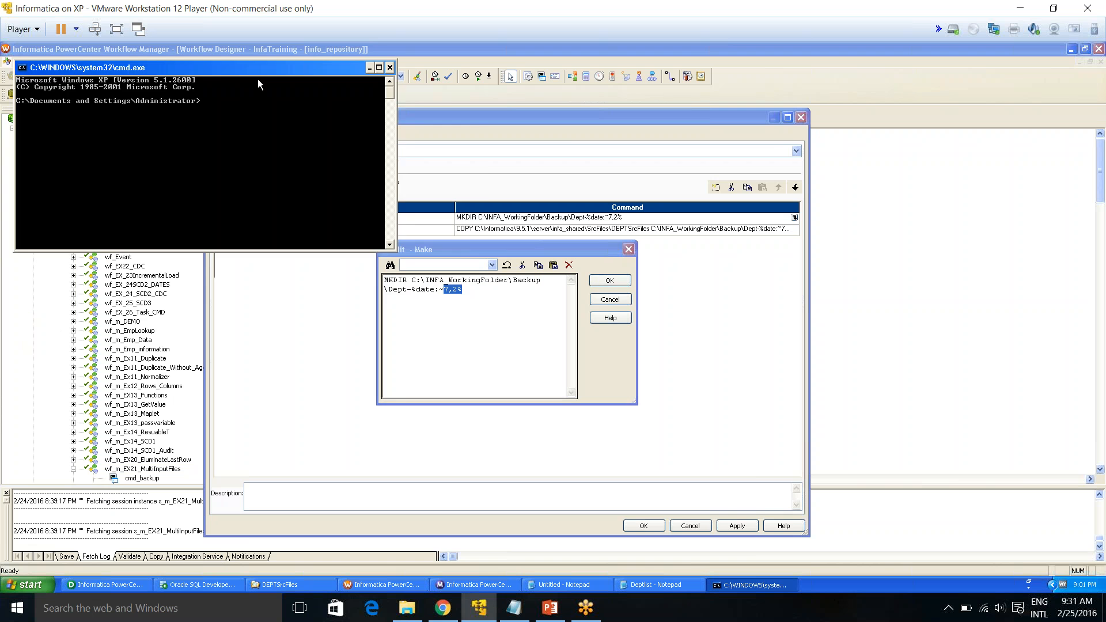
left_click_drag(262, 69, 618, 379)
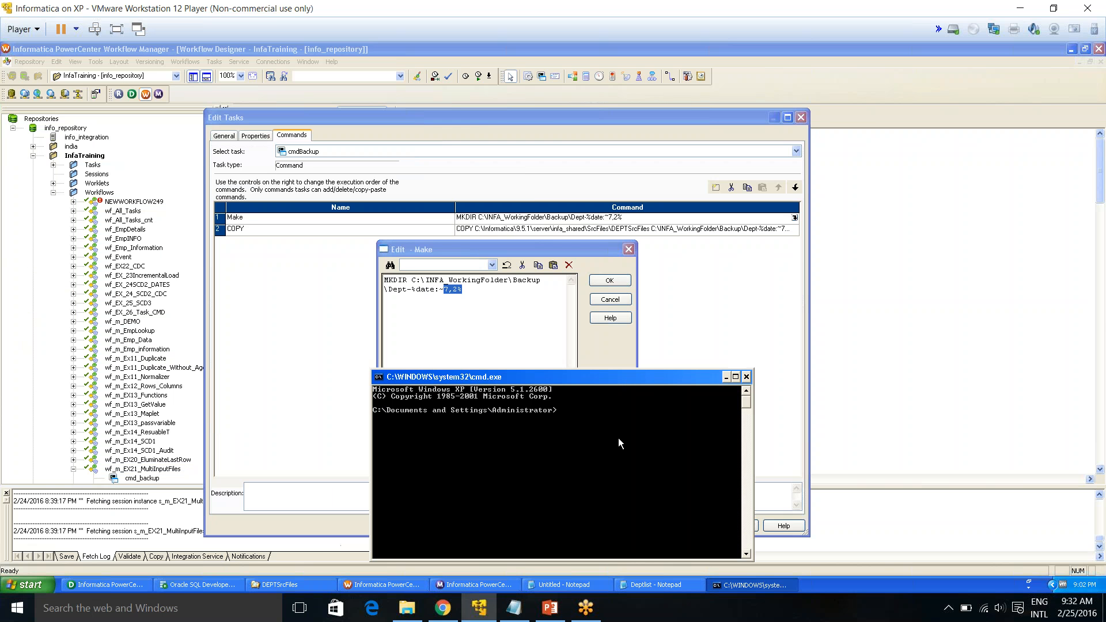
type("echo %date%")
key("Return")
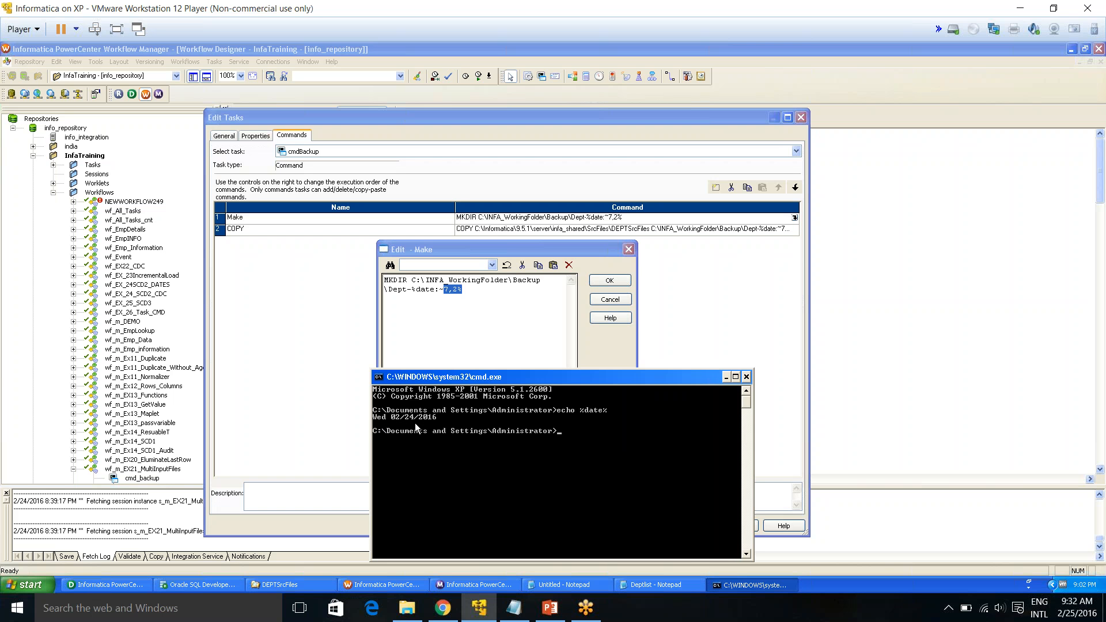
Test the date substring in the command prompt with echo %date:~7,2% and echo Dept-%date:~7,2%
key("Up")
type(":~7,2%")
key("Return")
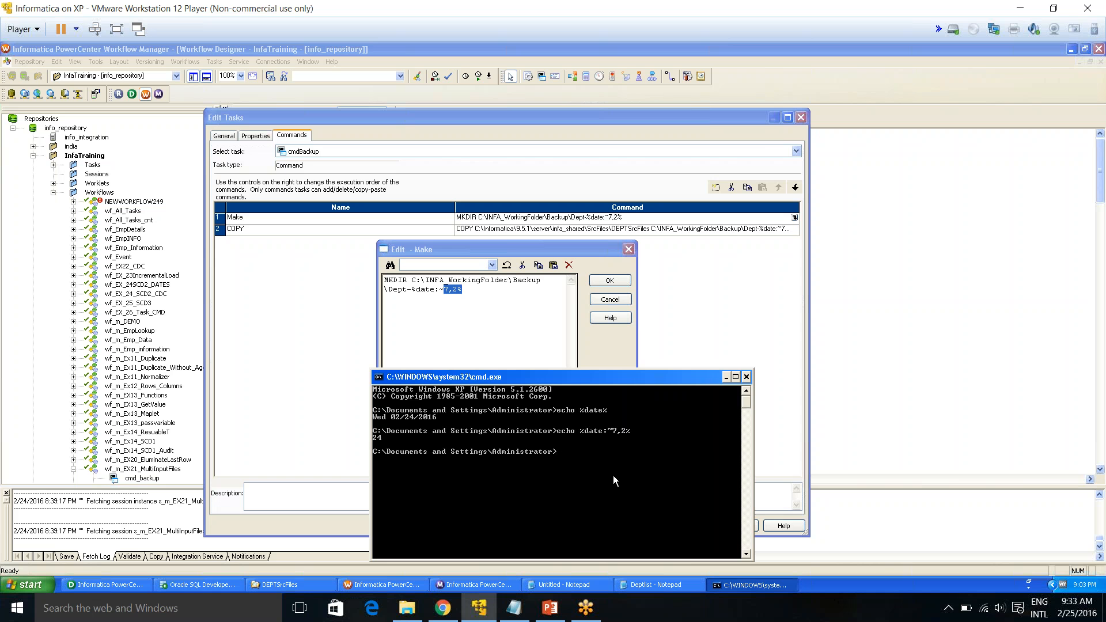
key("Up")
key("Return")
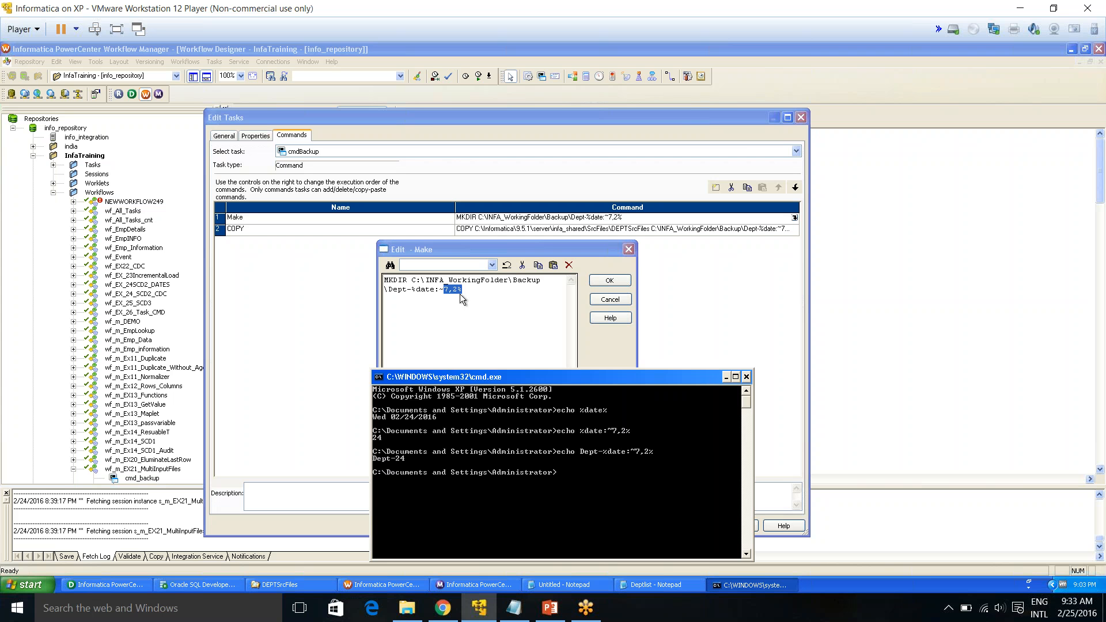
Close the Make command without changes and open the COPY command's full text for inspection
left_click(707, 324)
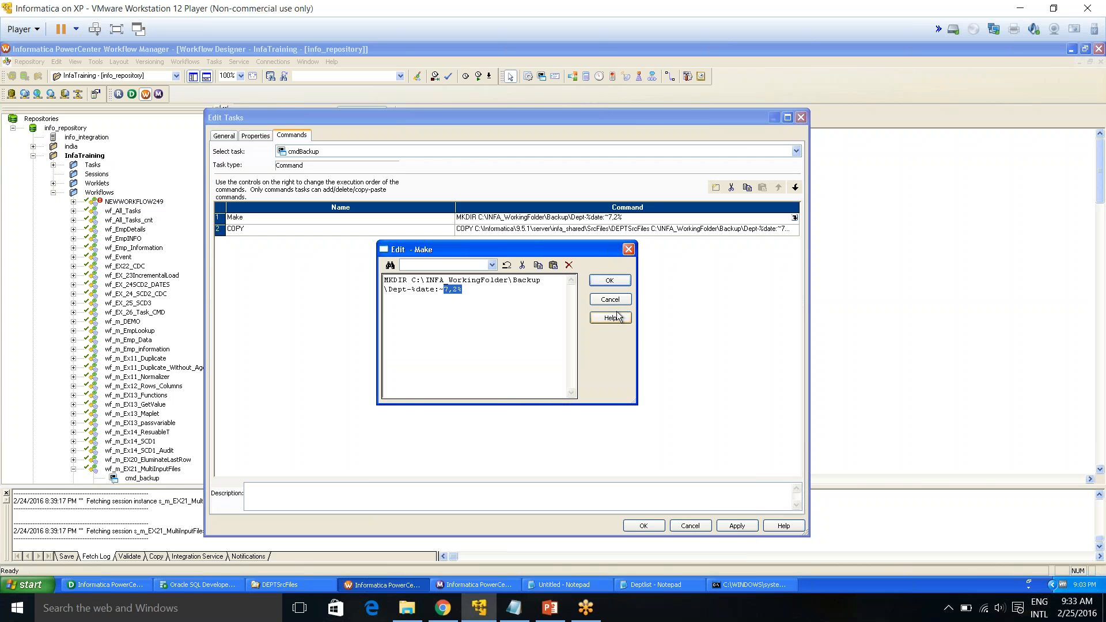
left_click(613, 301)
left_click(651, 232)
left_click(795, 229)
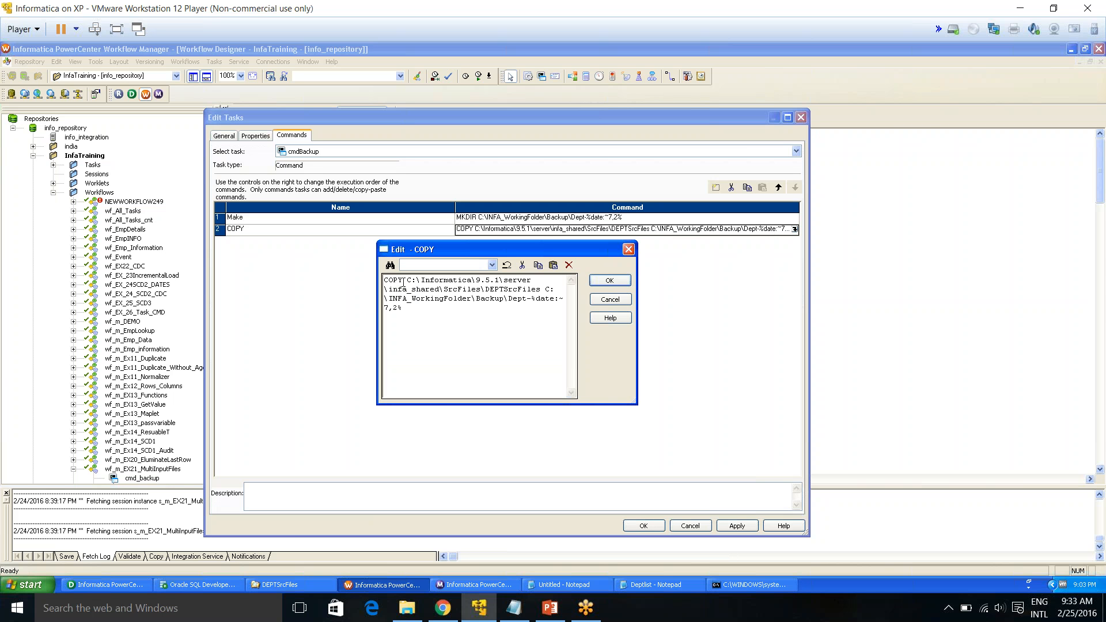
left_click_drag(414, 311, 373, 281)
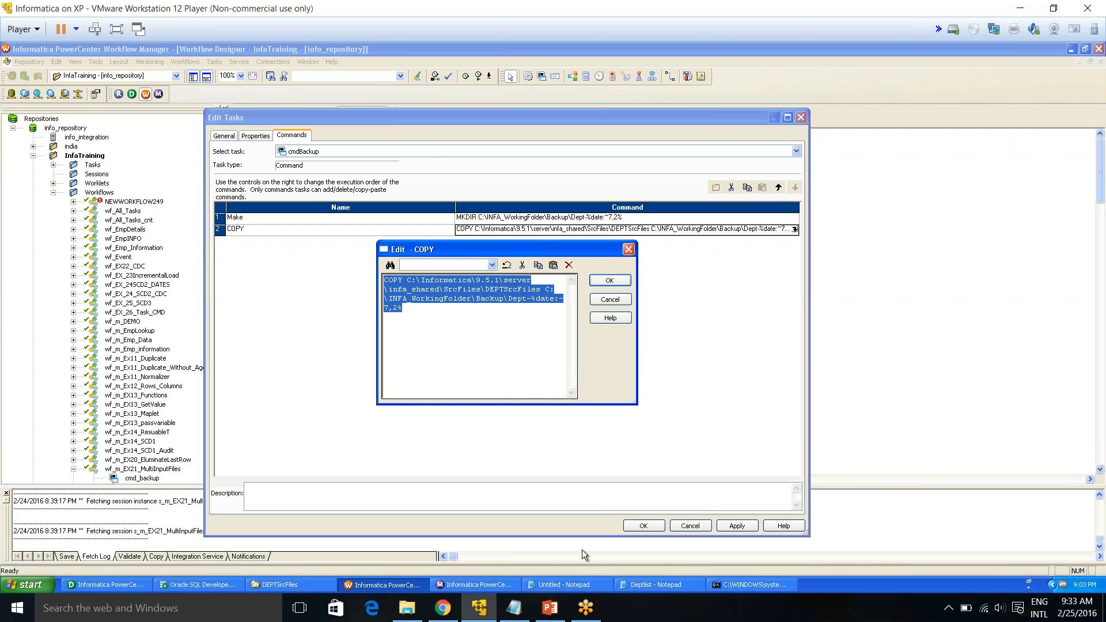
Switch to the untitled Notepad notes, examine the COPY command's source and destination paths, and close the notes
left_click(564, 585)
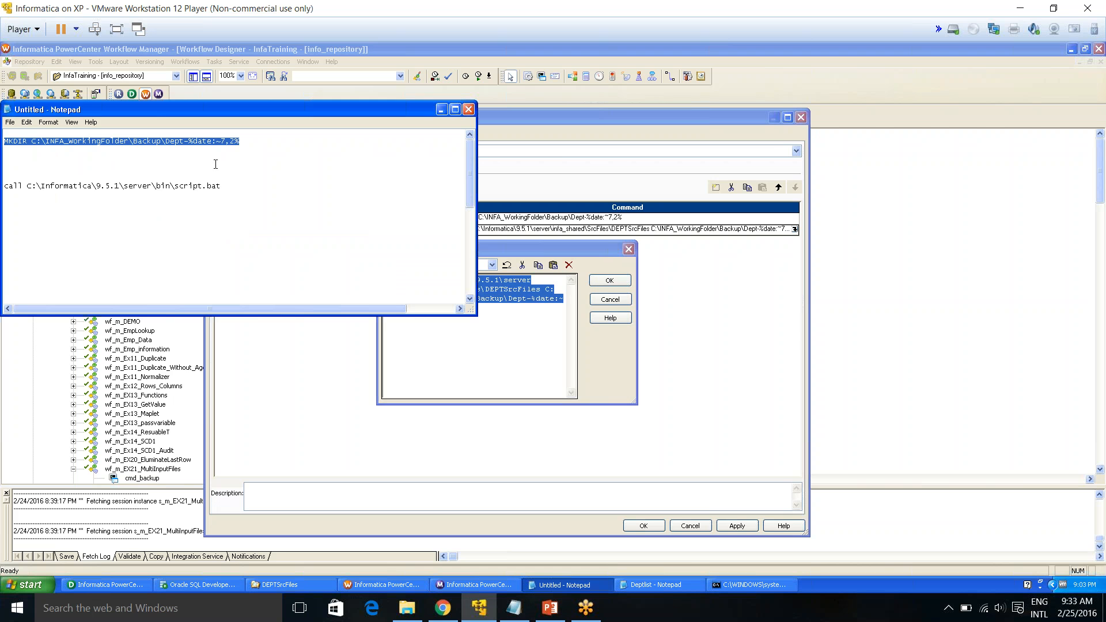
left_click_drag(233, 105, 515, 241)
scroll(490, 378, "down", 5)
scroll(491, 378, "down", 2)
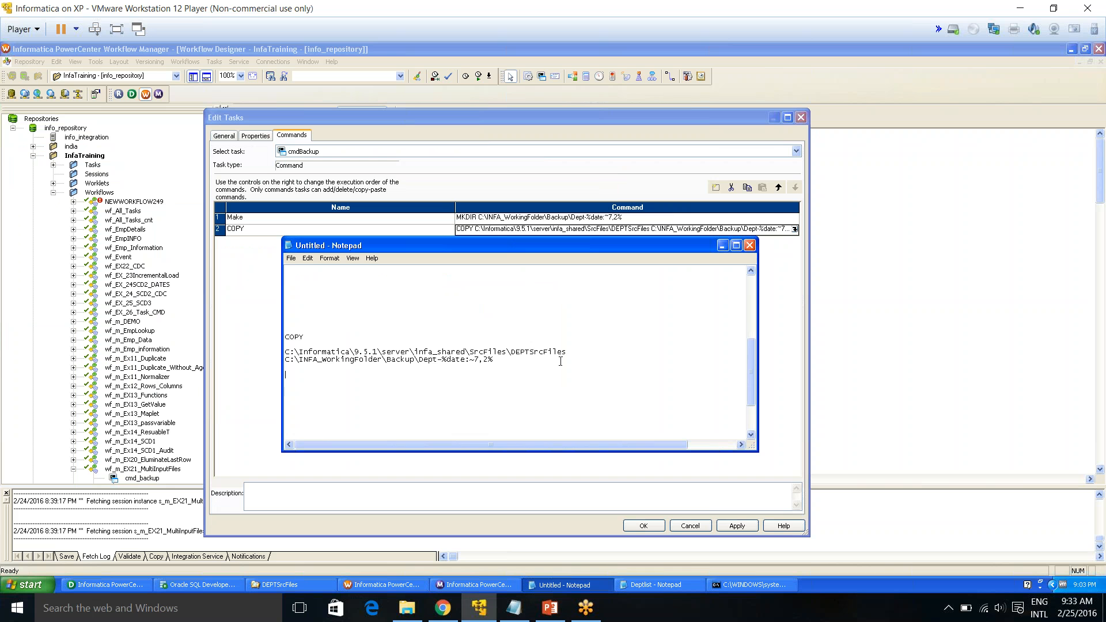
left_click_drag(570, 351, 264, 352)
left_click(470, 377)
left_click_drag(496, 360, 281, 362)
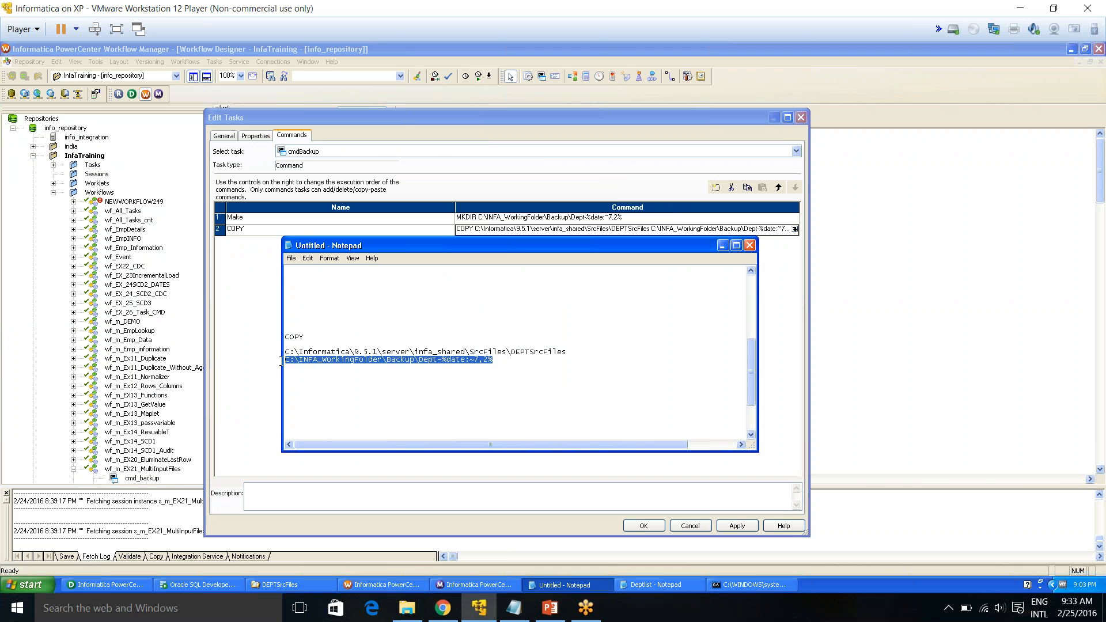
left_click(494, 382)
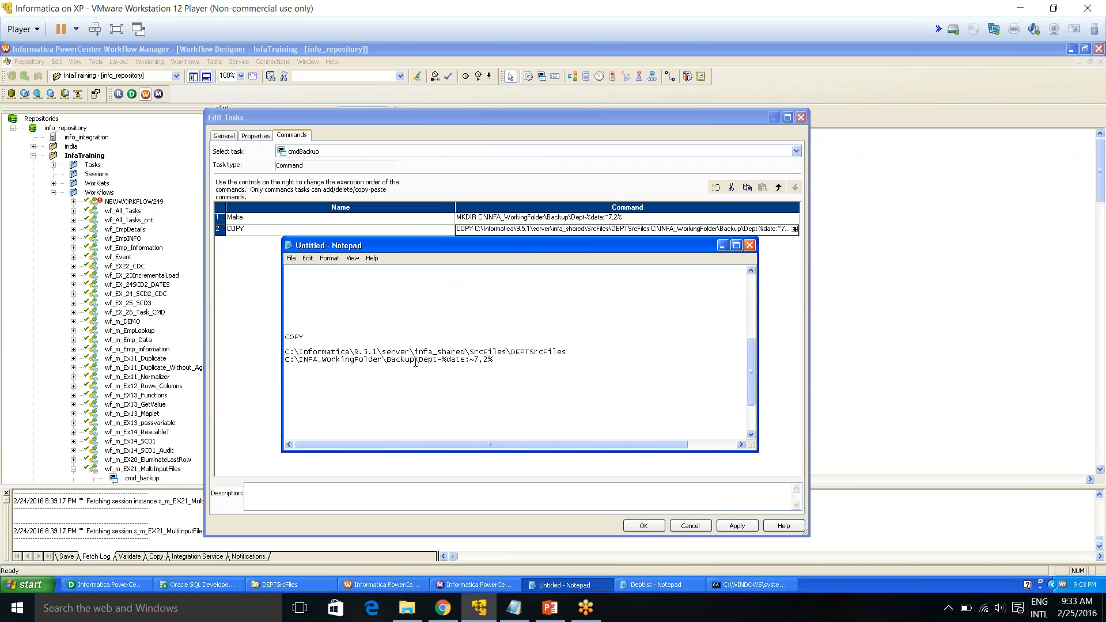
left_click_drag(419, 360, 281, 336)
left_click(512, 364)
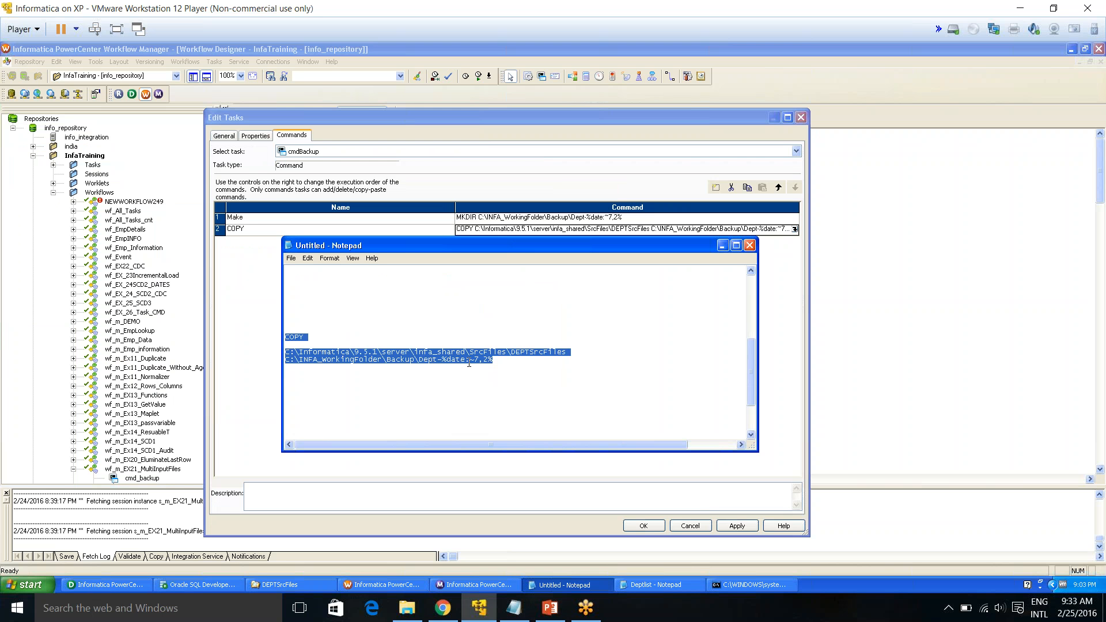
left_click(749, 245)
left_click(554, 349)
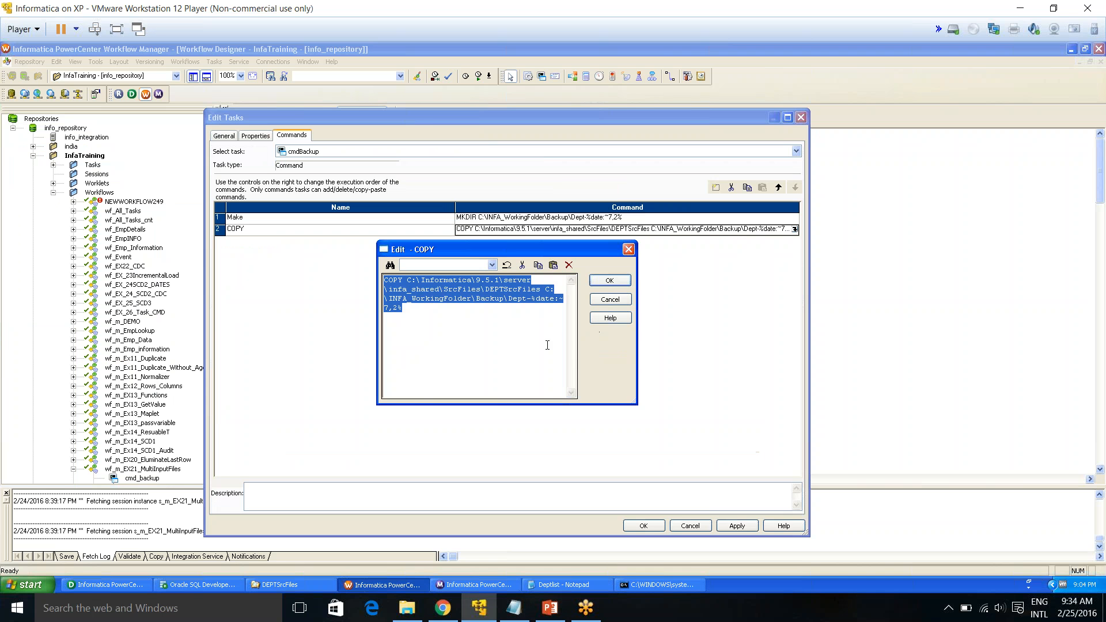
Close the COPY command editor and apply the command list changes to the cmdBackup task
left_click(608, 298)
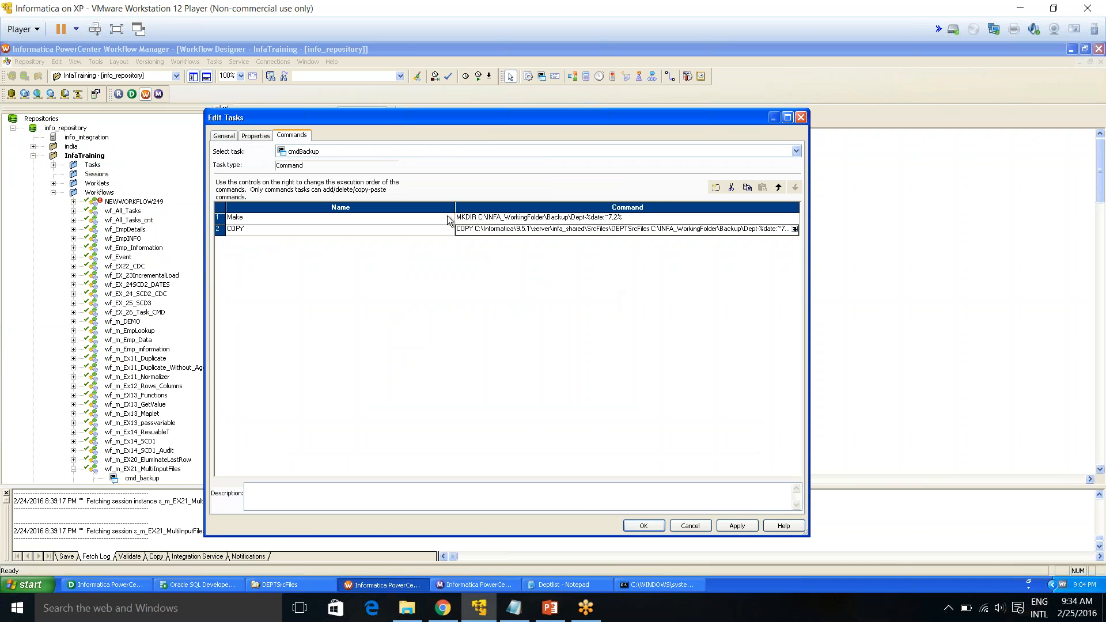
left_click(737, 526)
left_click(660, 527)
right_click(462, 244)
left_click(410, 261)
Switch to the file explorer and inspect the Backup folder inside C:\INFA_WorkingFolder
left_click(298, 584)
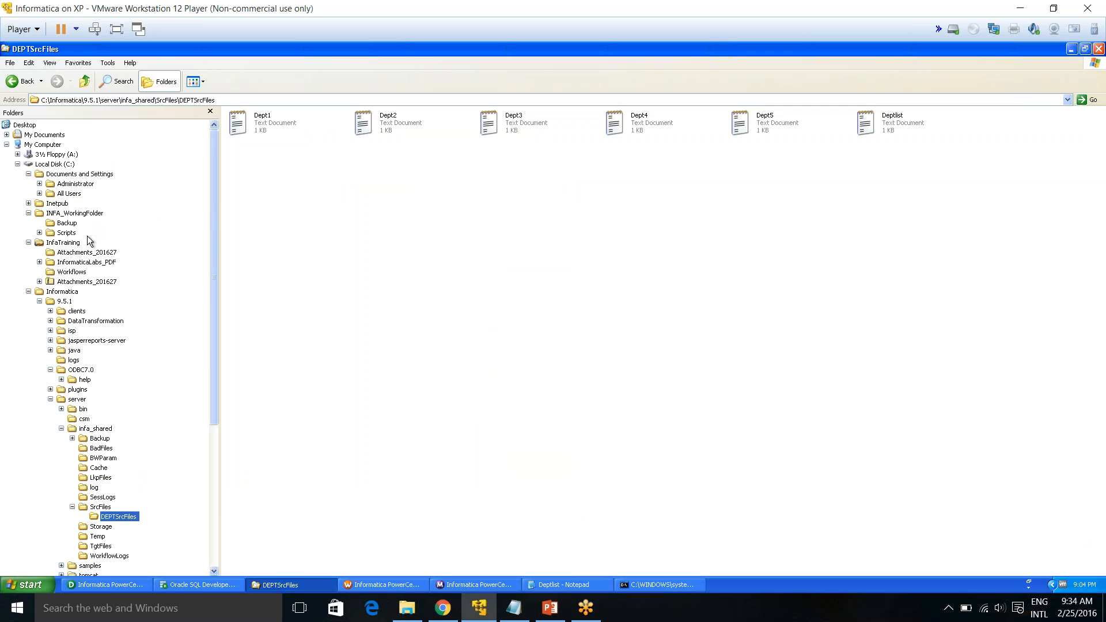
left_click(80, 213)
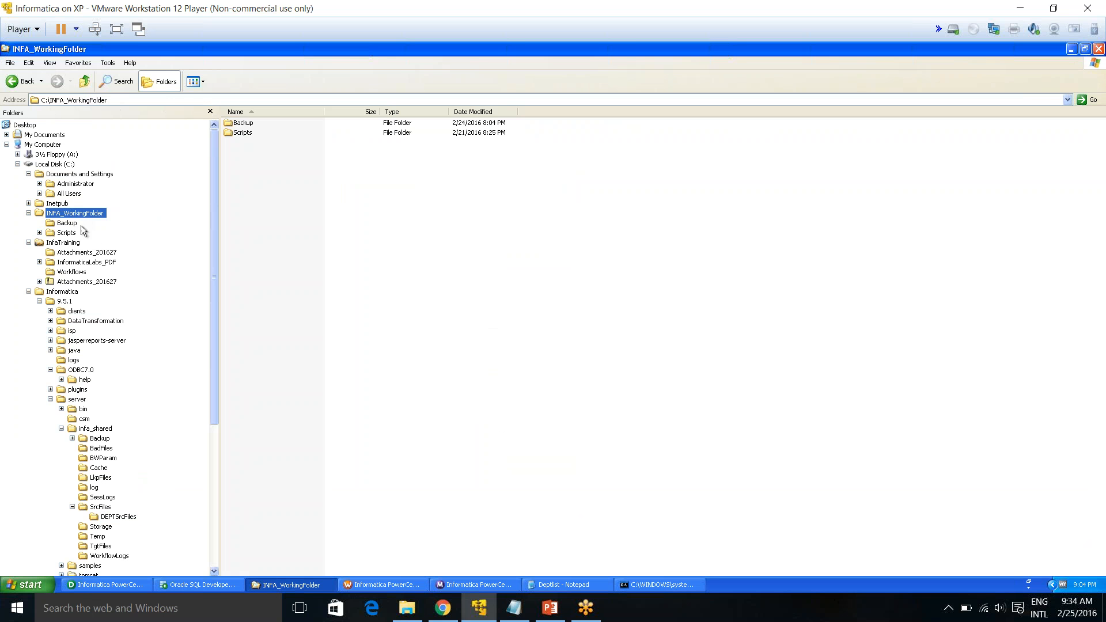
left_click(67, 223)
left_click(129, 98)
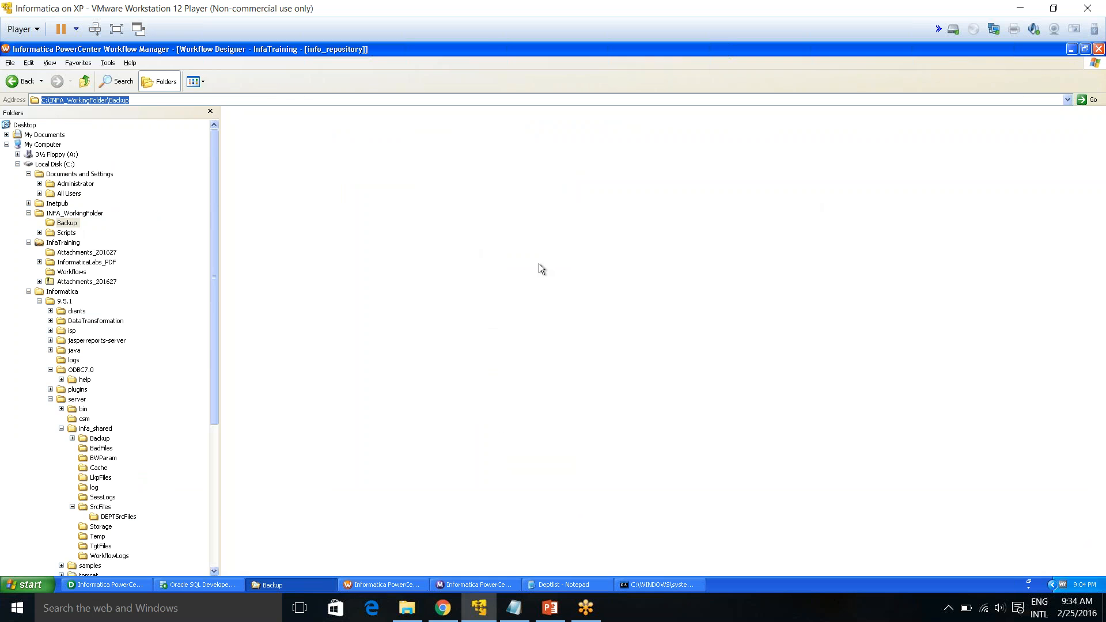
Return to Workflow Manager, save the modified folder and start the wf_m_EX22_MultiInputFiles_BKFiles workflow
key("alt+Tab")
right_click(401, 269)
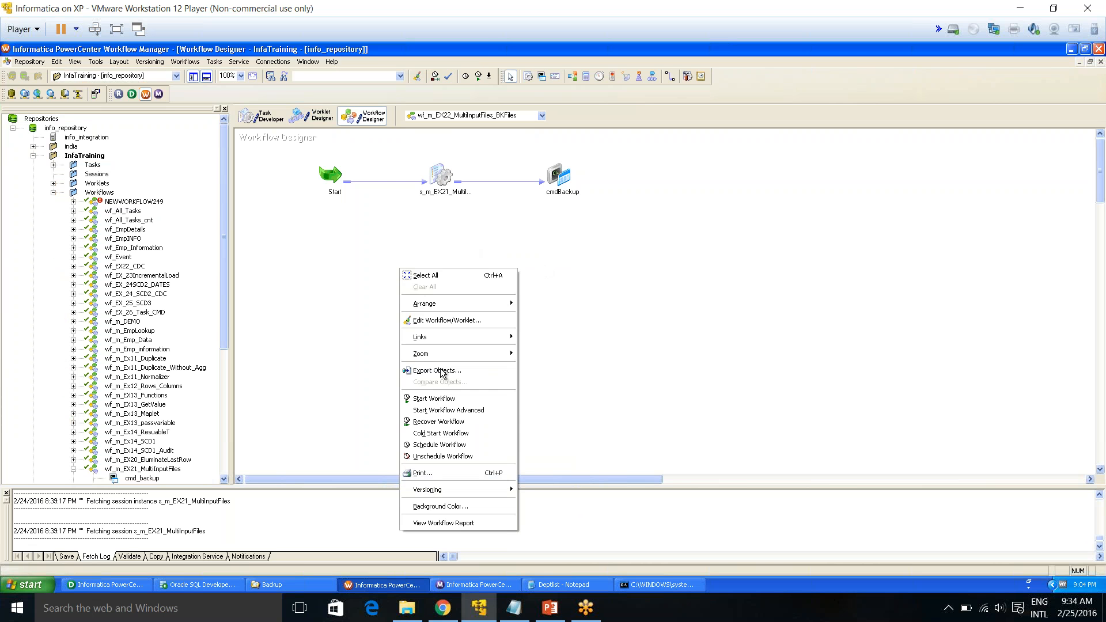
left_click(445, 399)
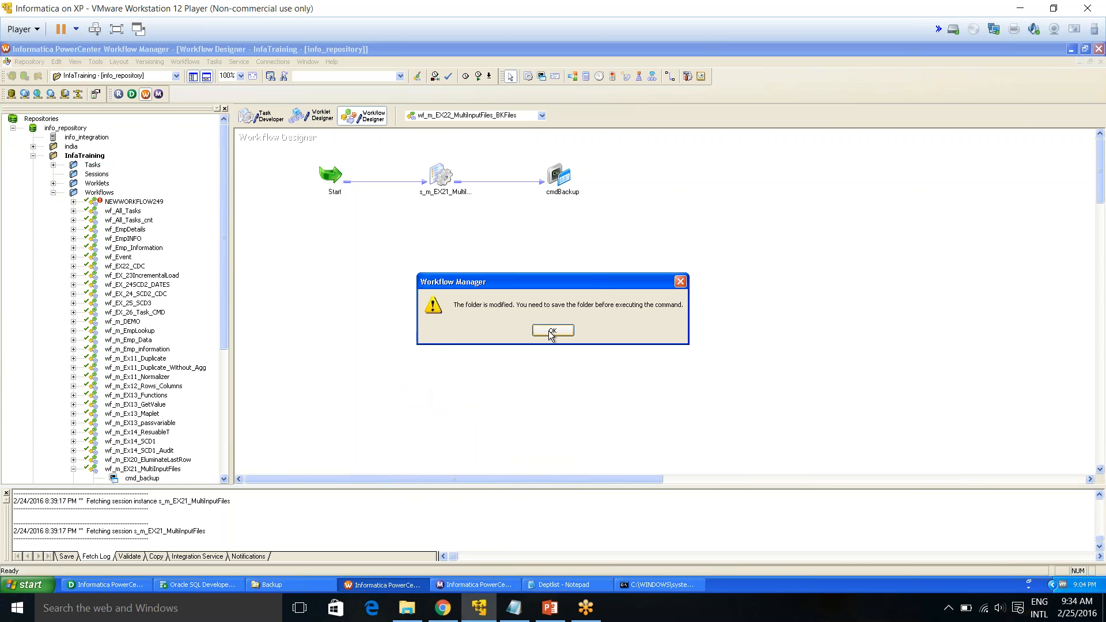
left_click(550, 331)
key("ctrl+s")
right_click(367, 293)
left_click(401, 424)
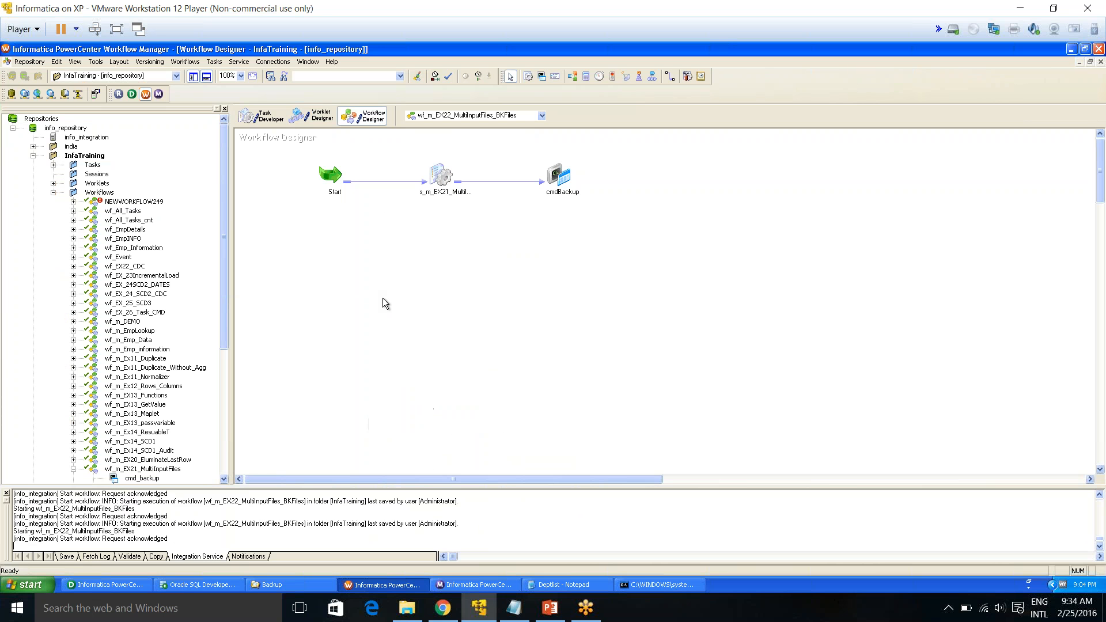
Switch to Workflow Monitor and reload the InfaTraining folder to refresh its workflow runs
left_click(460, 587)
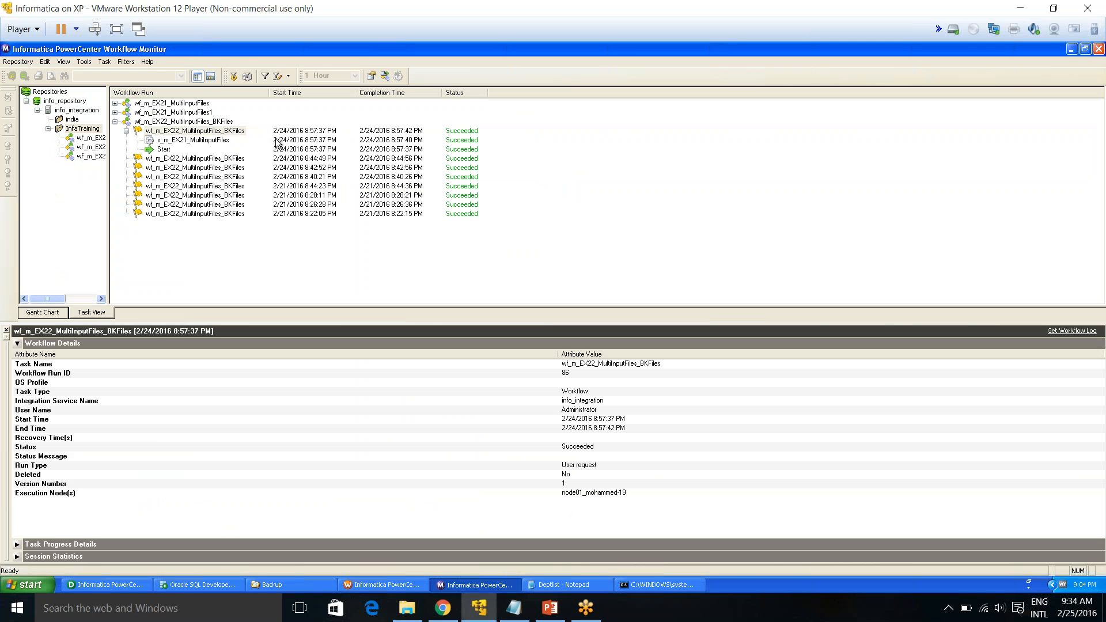
right_click(69, 128)
left_click(82, 135)
right_click(81, 129)
left_click(95, 136)
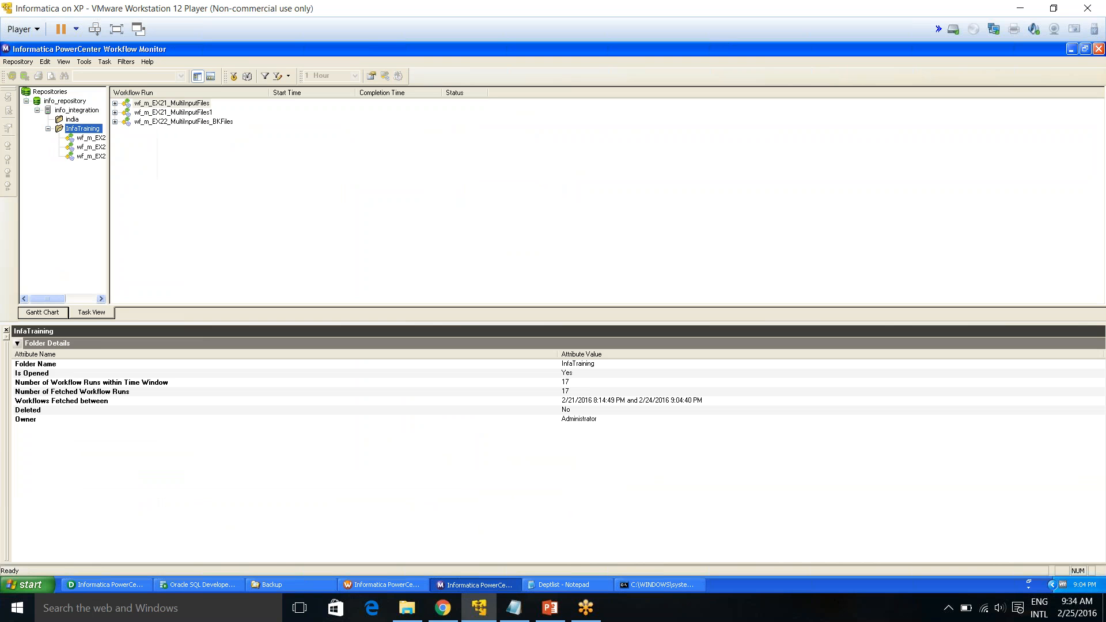
Expand the latest wf_m_EX22_MultiInputFiles_BKFiles run and check the status of its session, Start and cmdBackup tasks
left_click(115, 122)
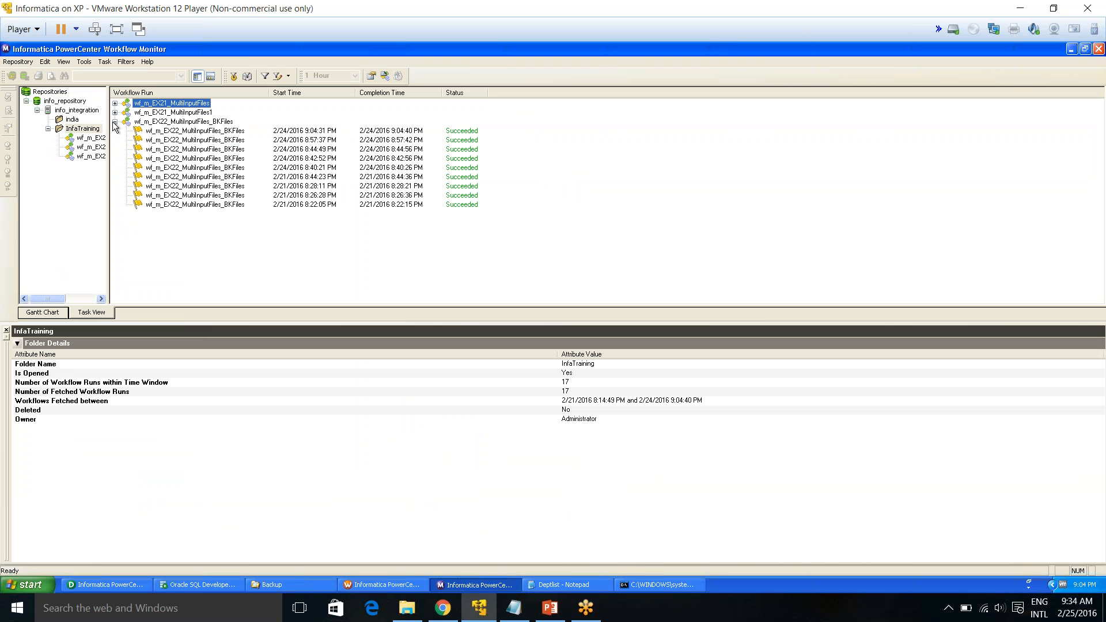
double_click(158, 131)
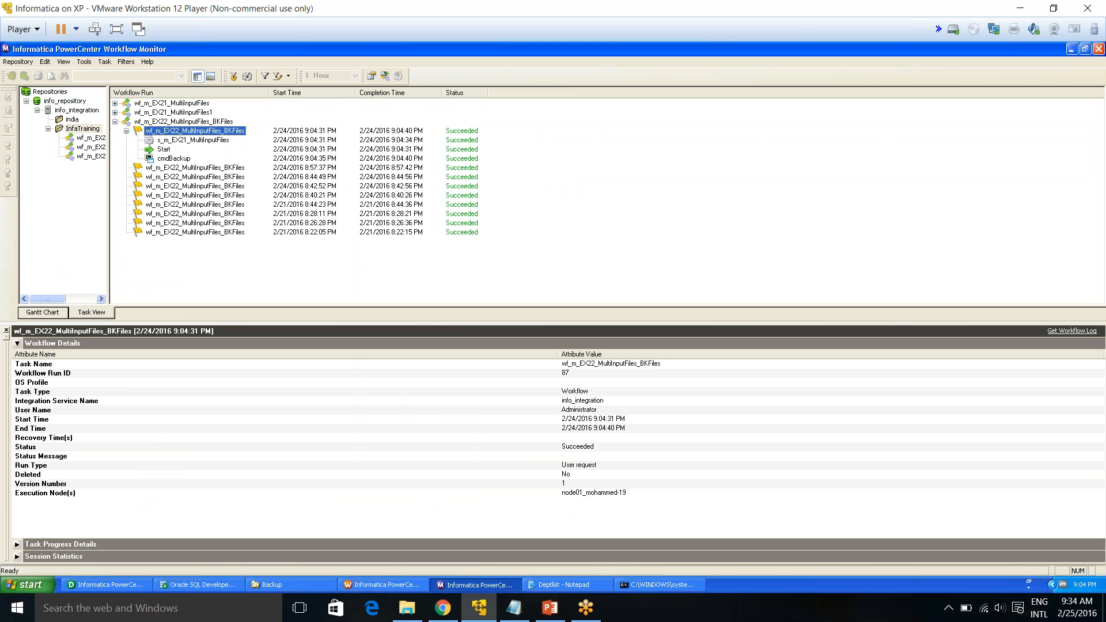
left_click(172, 157)
left_click(171, 141)
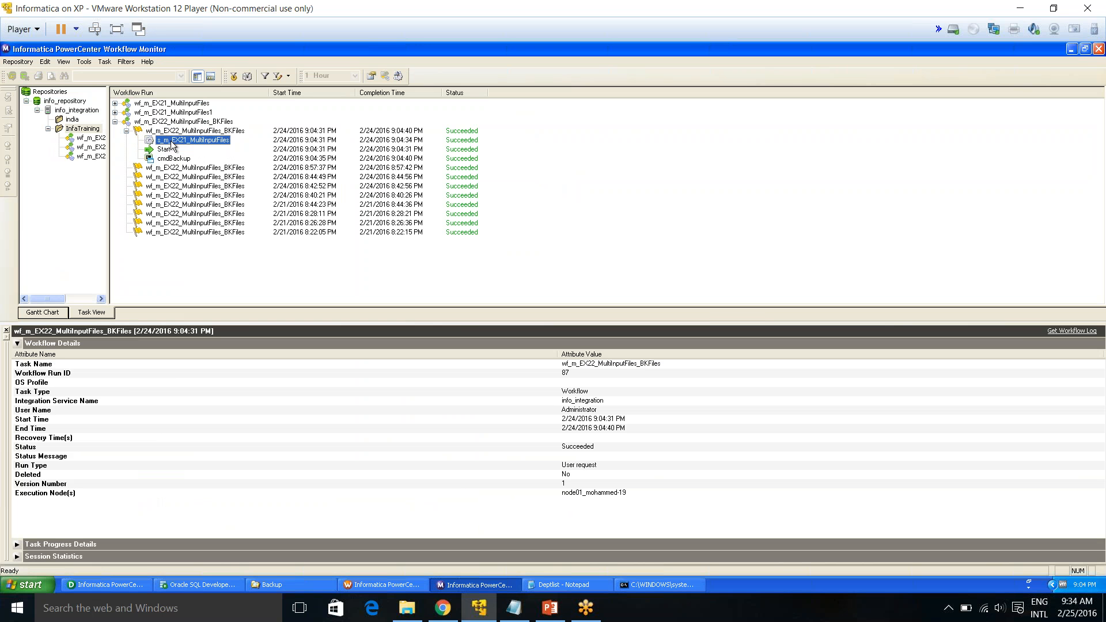
left_click(170, 149)
left_click(168, 160)
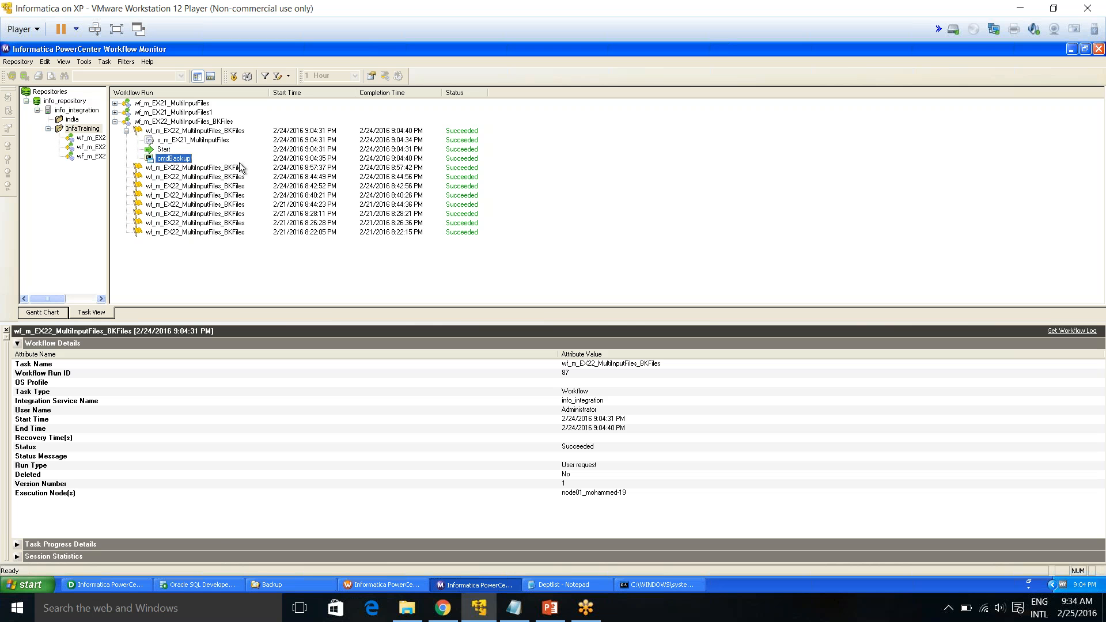
Switch to the file explorer, open the Dept-24 folder under Backup and check the copied department files
left_click(316, 586)
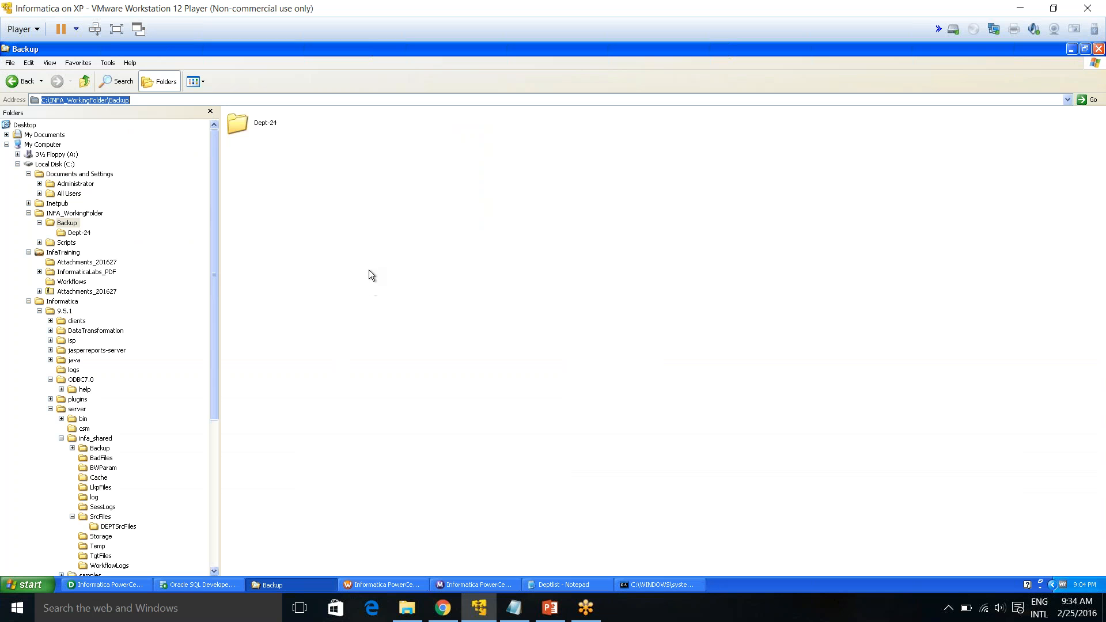
left_click(369, 270)
left_click(266, 130)
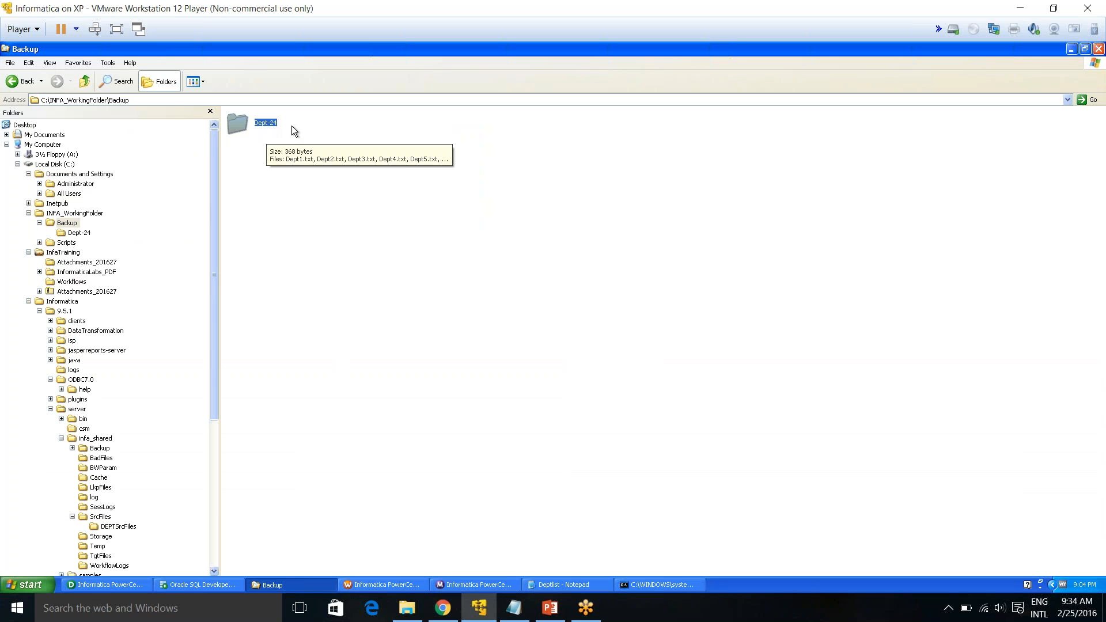
double_click(265, 121)
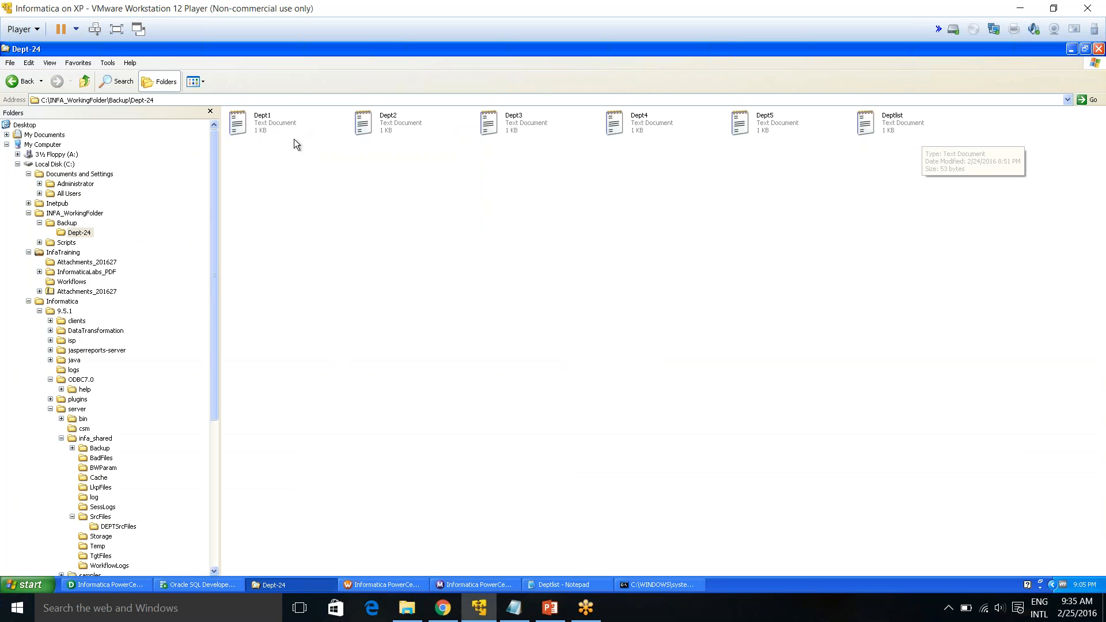
left_click(259, 128)
left_click(417, 127)
left_click(515, 126)
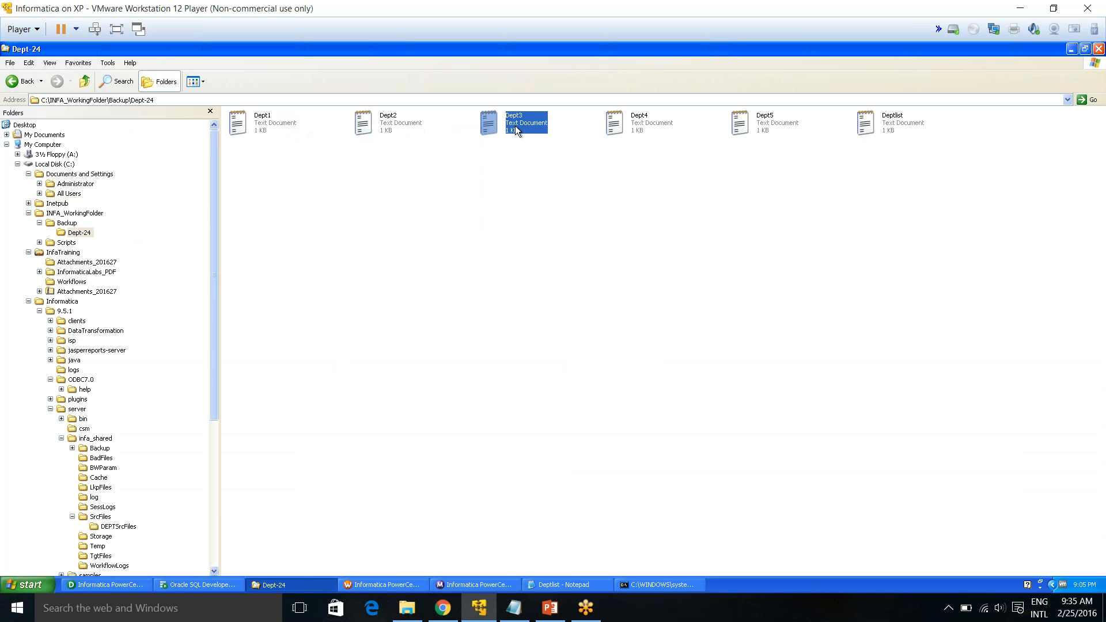
left_click(634, 124)
left_click(761, 127)
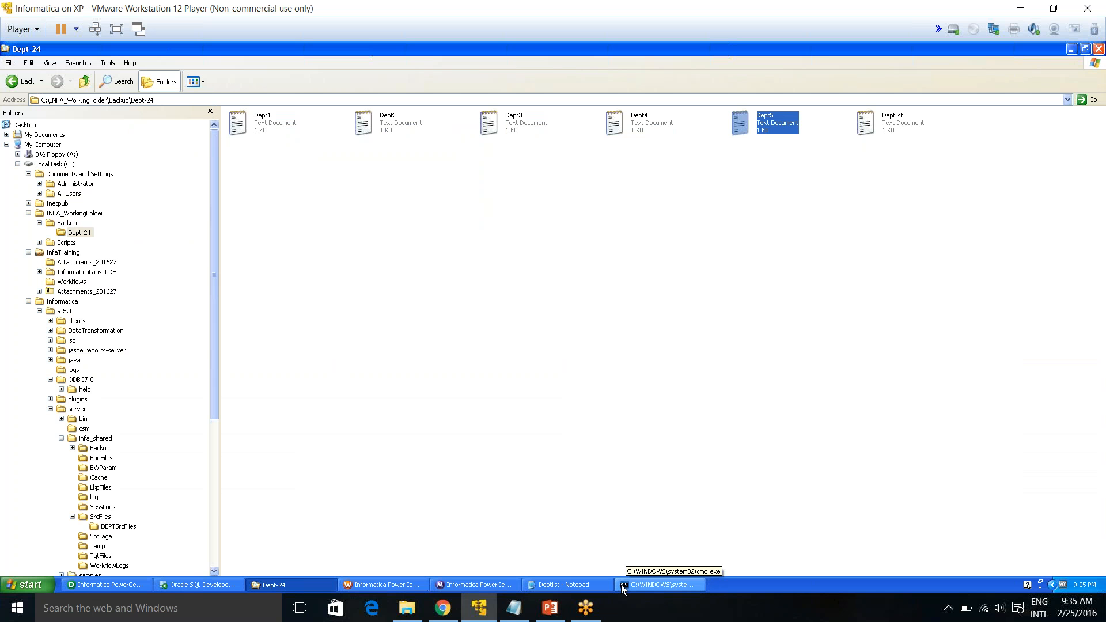
Switch to Workflow Manager and review the commands of the cmdBackup task in wf_m_EX22_MultiInputFiles_BKFiles without changing them
left_click(379, 586)
left_click(565, 180)
double_click(565, 180)
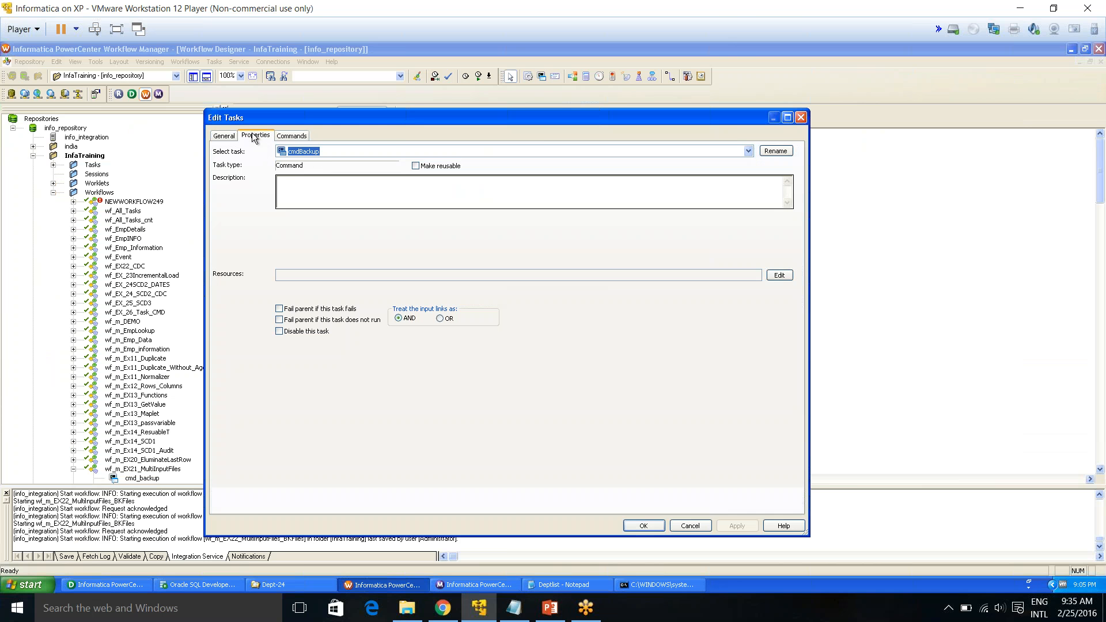
left_click(255, 135)
left_click(296, 136)
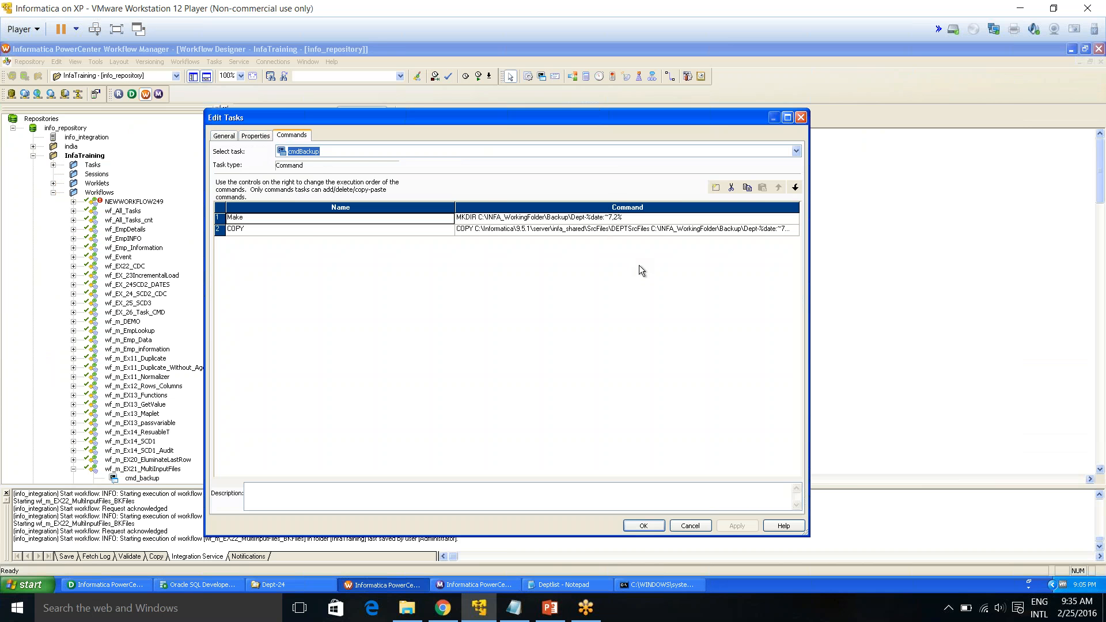
left_click(686, 528)
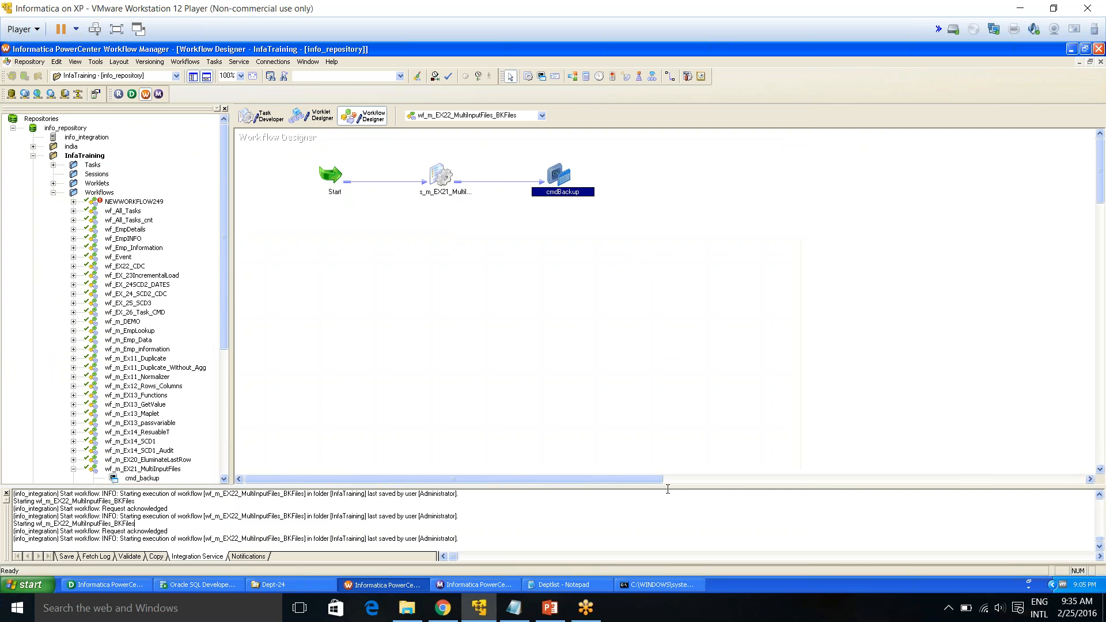
Open the wf_m_EX22_MultiInputFiles_V1 workflow and inspect the command list of its cmdBackup task, including the Back command
left_click(501, 119)
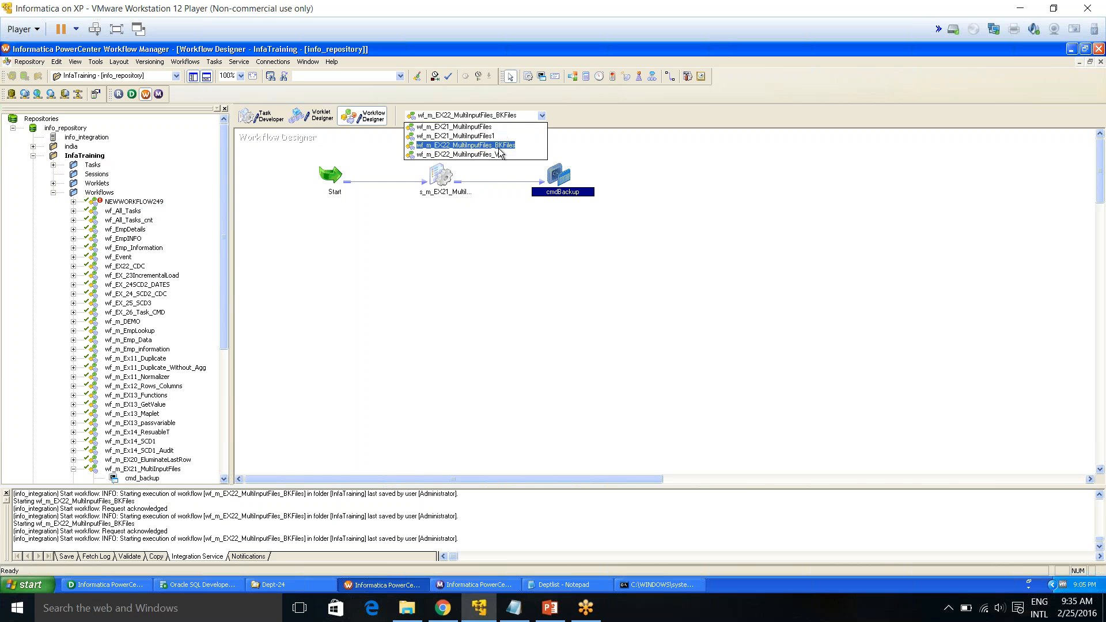
left_click(499, 154)
double_click(559, 183)
left_click(292, 135)
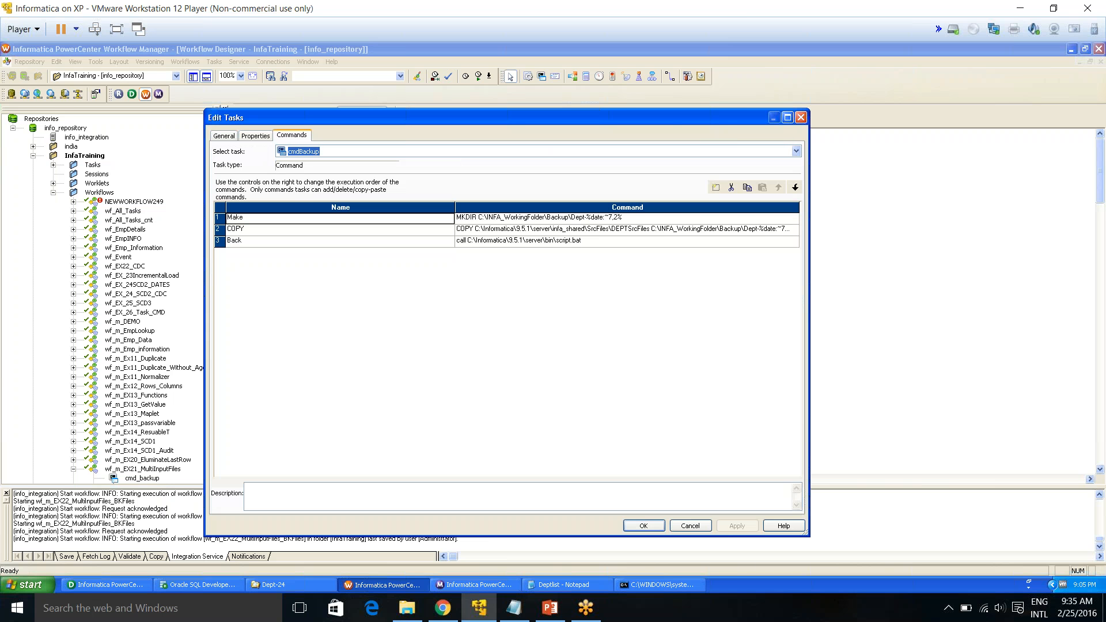
left_click(525, 241)
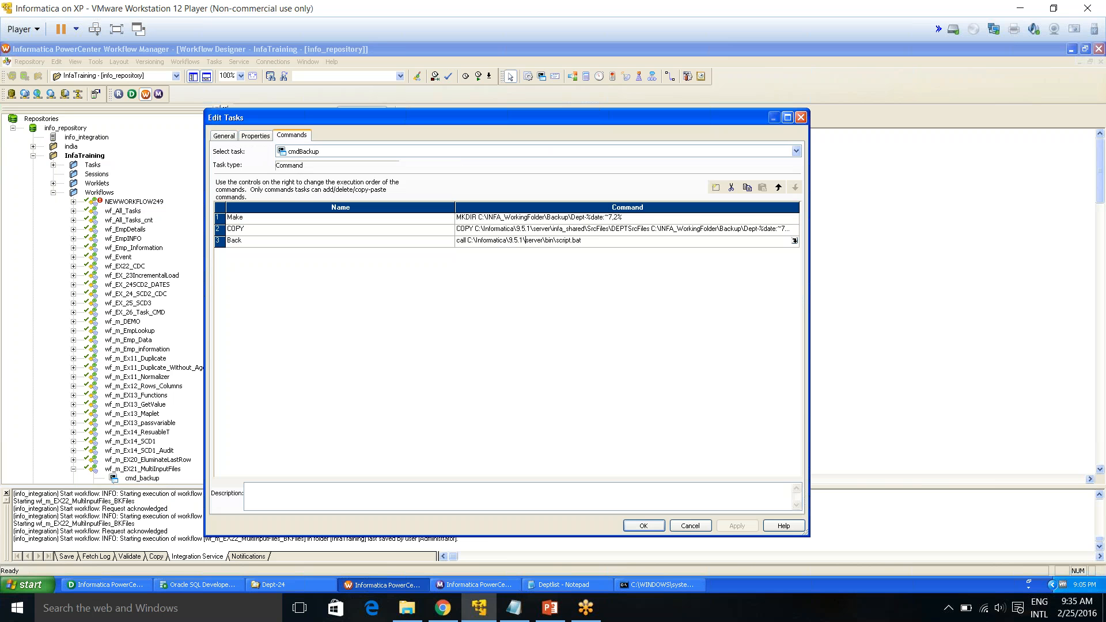
Remove the Make and COPY commands from the cmdBackup task, keeping only the Back command
left_click(307, 216)
left_click(736, 186)
left_click(737, 187)
View the full text of the Back command and examine the script.bat file it calls, leaving the command unedited
left_click(576, 220)
left_click(795, 218)
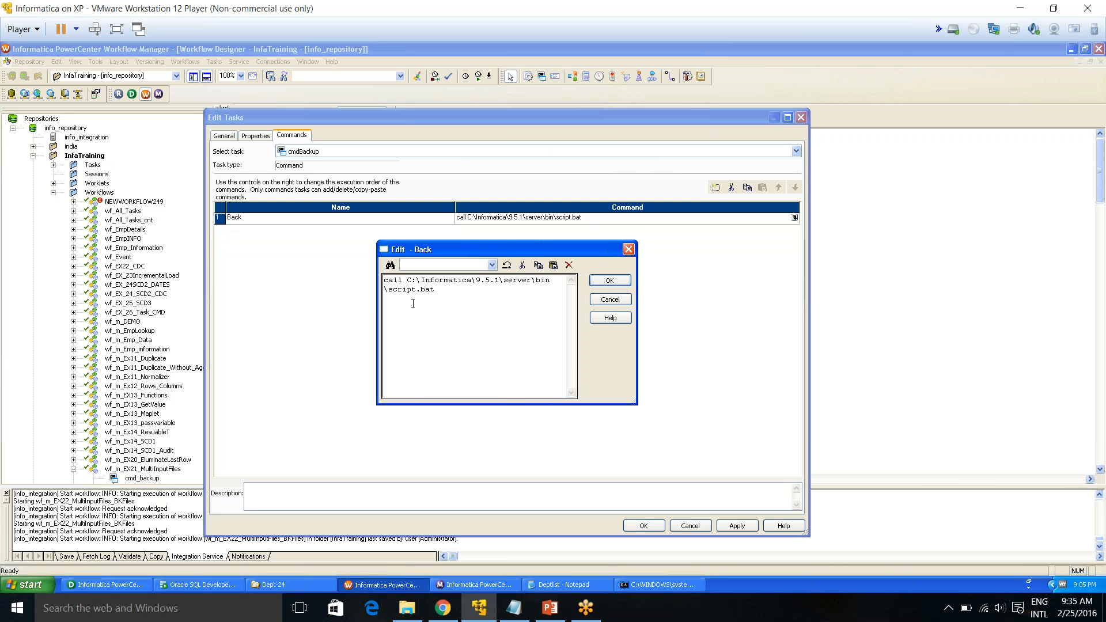
left_click_drag(415, 289, 438, 289)
left_click(612, 301)
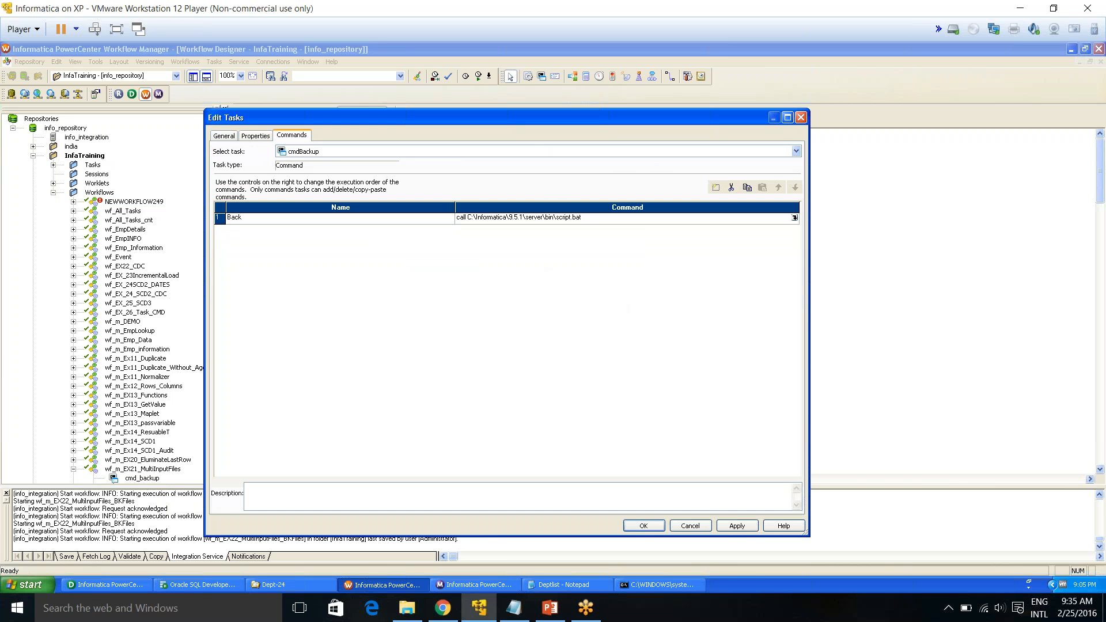
left_click_drag(557, 217, 581, 217)
Switch to the file explorer, go to the Scripts folder under INFA_WorkingFolder and open the script1 batch file for editing in Notepad
left_click(265, 586)
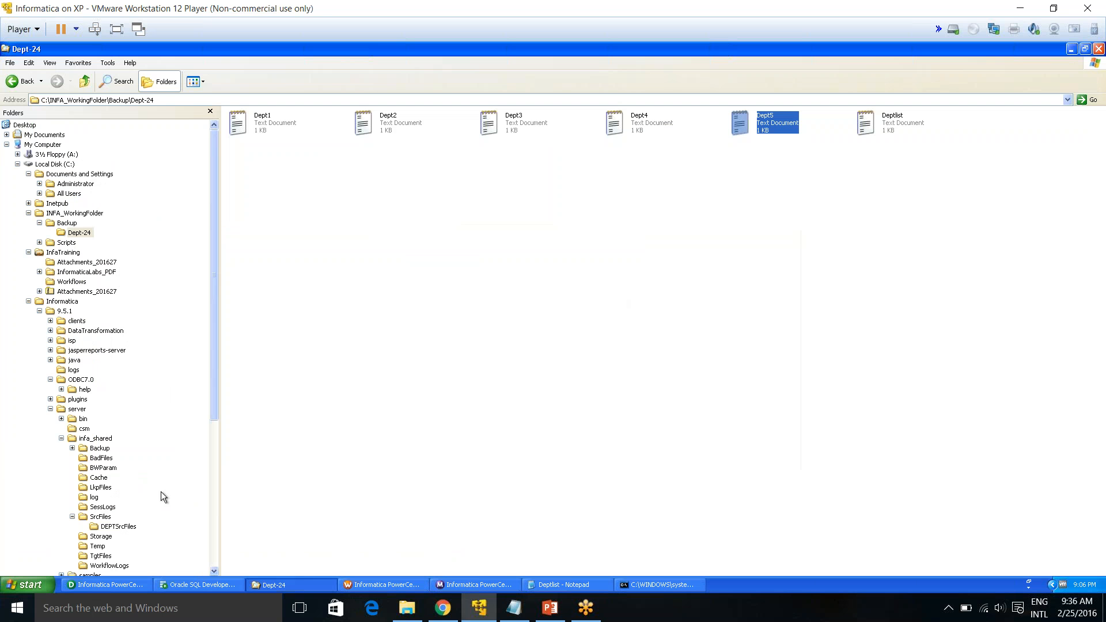
left_click(67, 223)
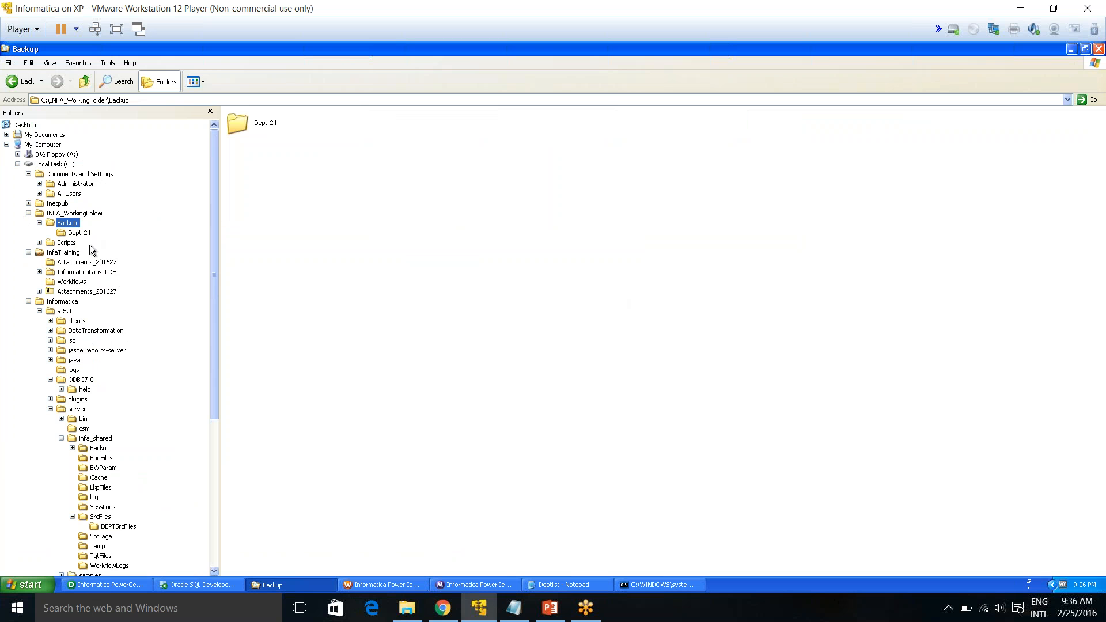
left_click(67, 243)
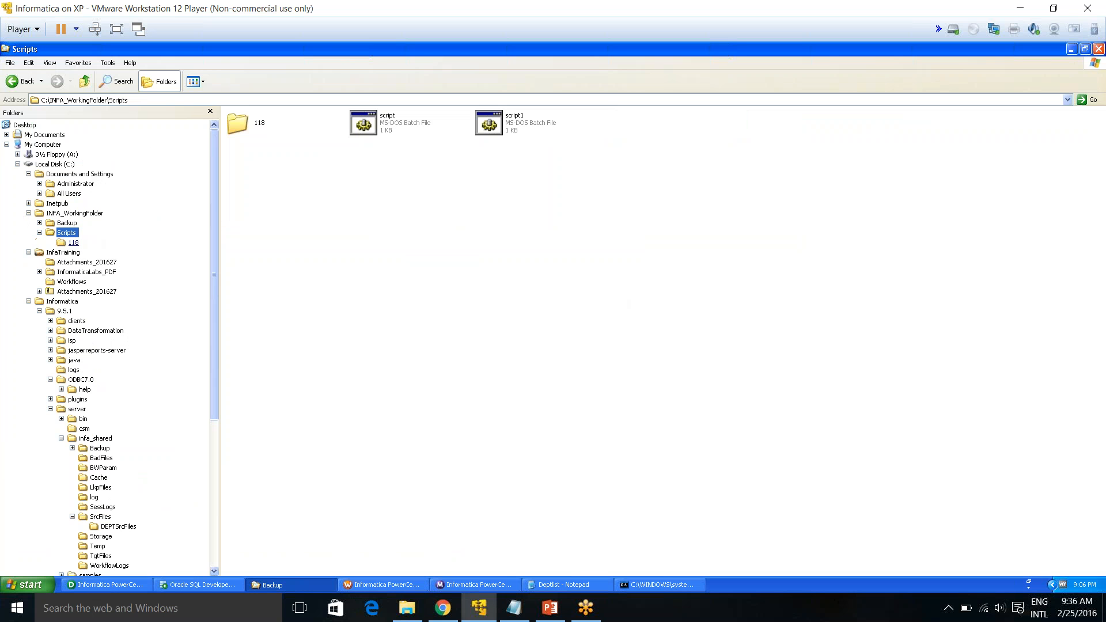
right_click(519, 128)
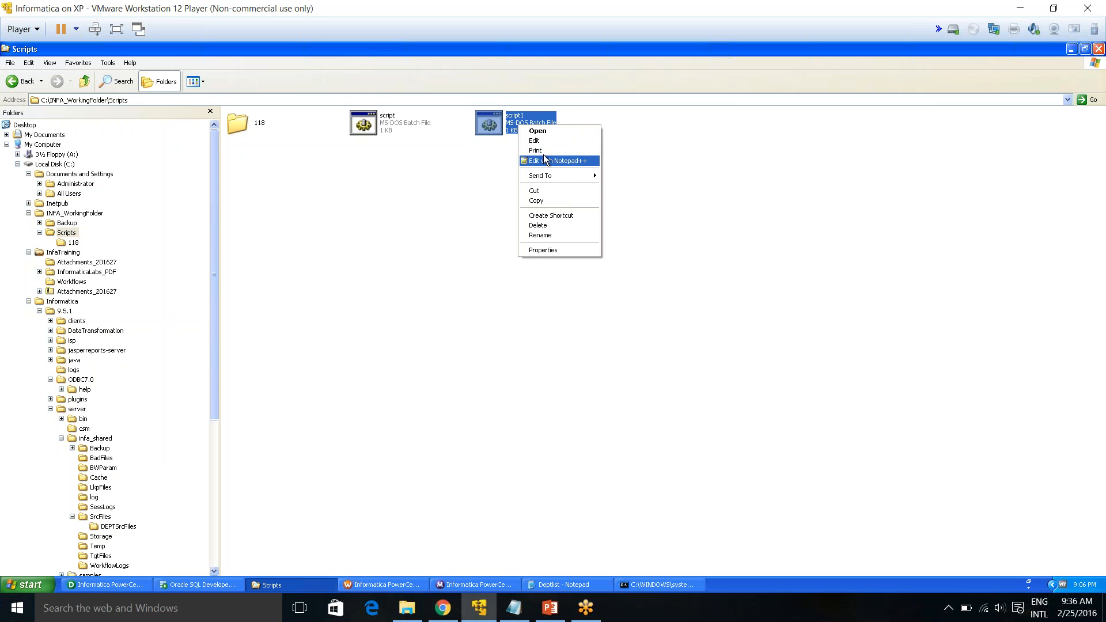
left_click(544, 131)
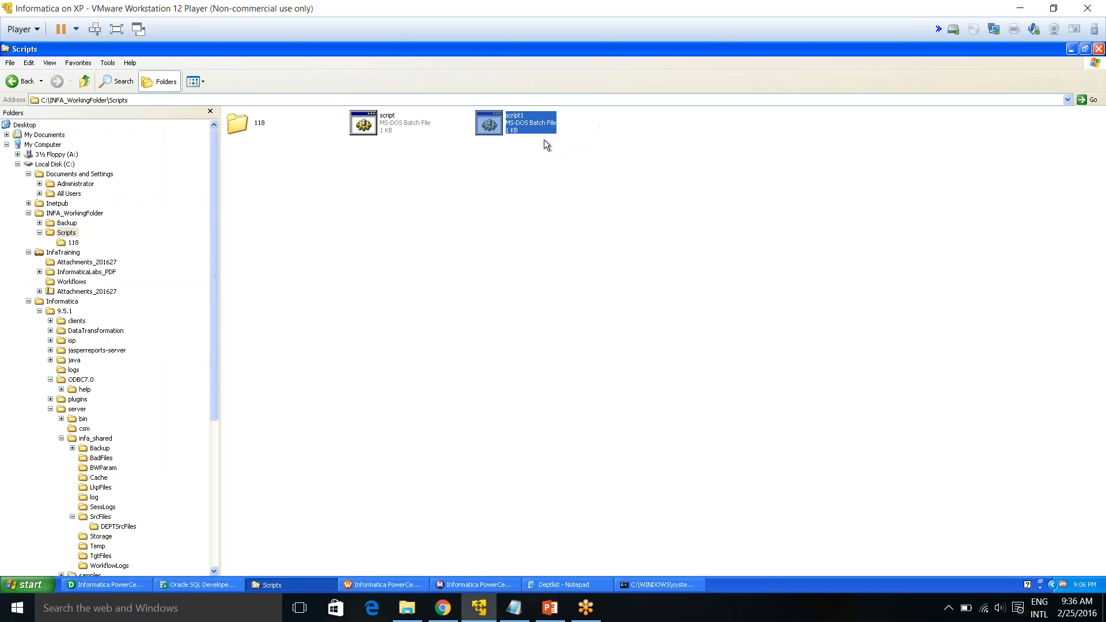
right_click(532, 126)
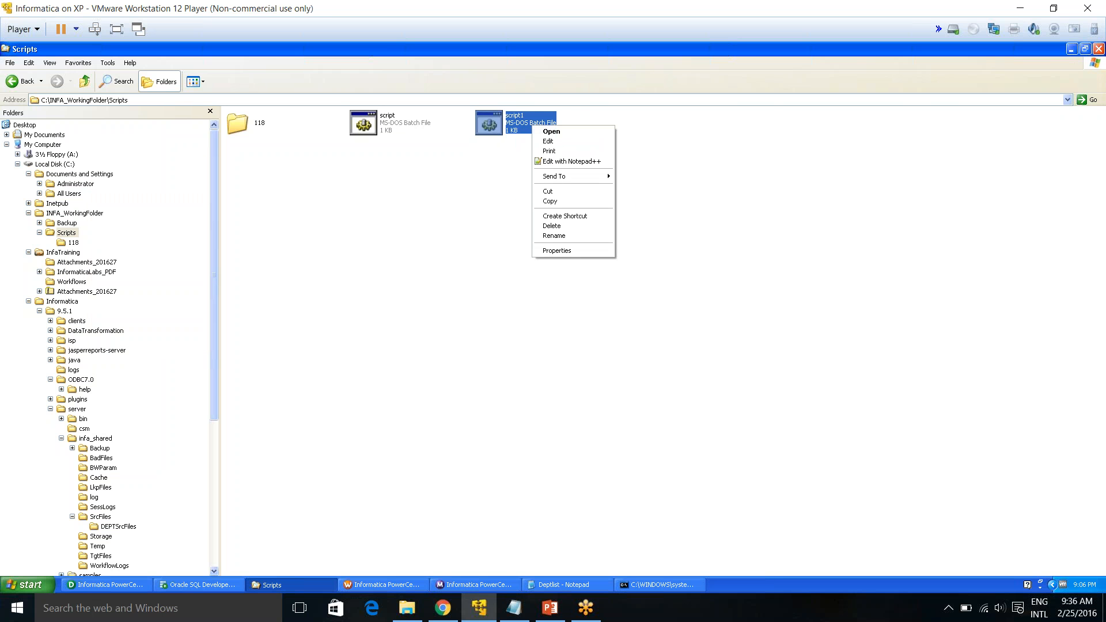
left_click(548, 142)
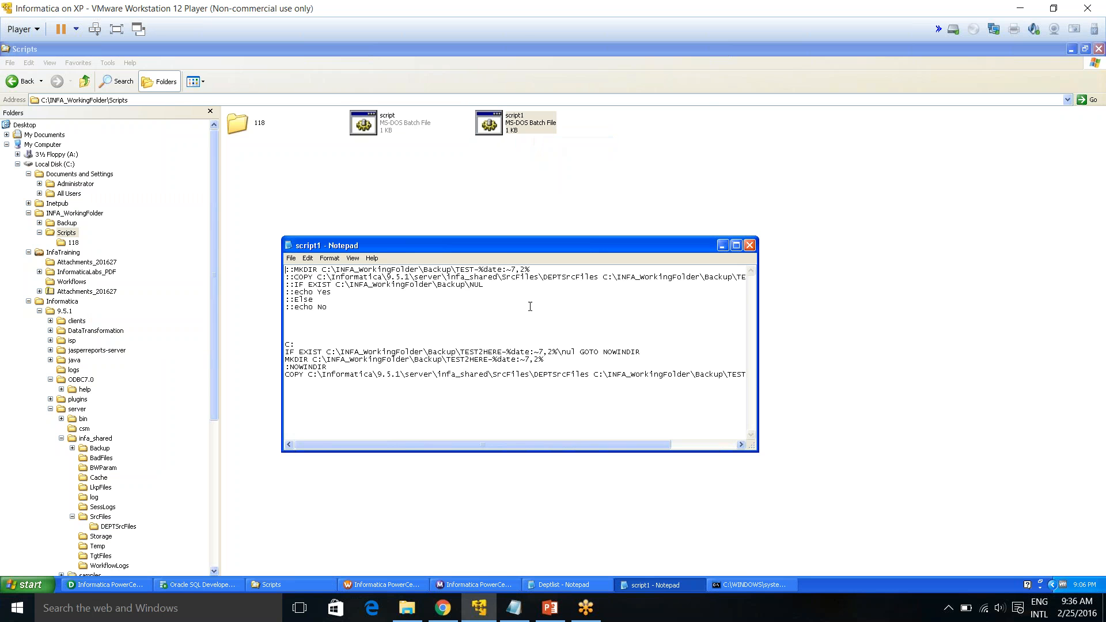
Examine the script1 code: the commented-out lines, the IF EXIST folder check with GOTO NOWINDIR, and the MKDIR and COPY commands
left_click_drag(326, 310, 286, 270)
left_click(332, 355)
left_click_drag(296, 349, 646, 354)
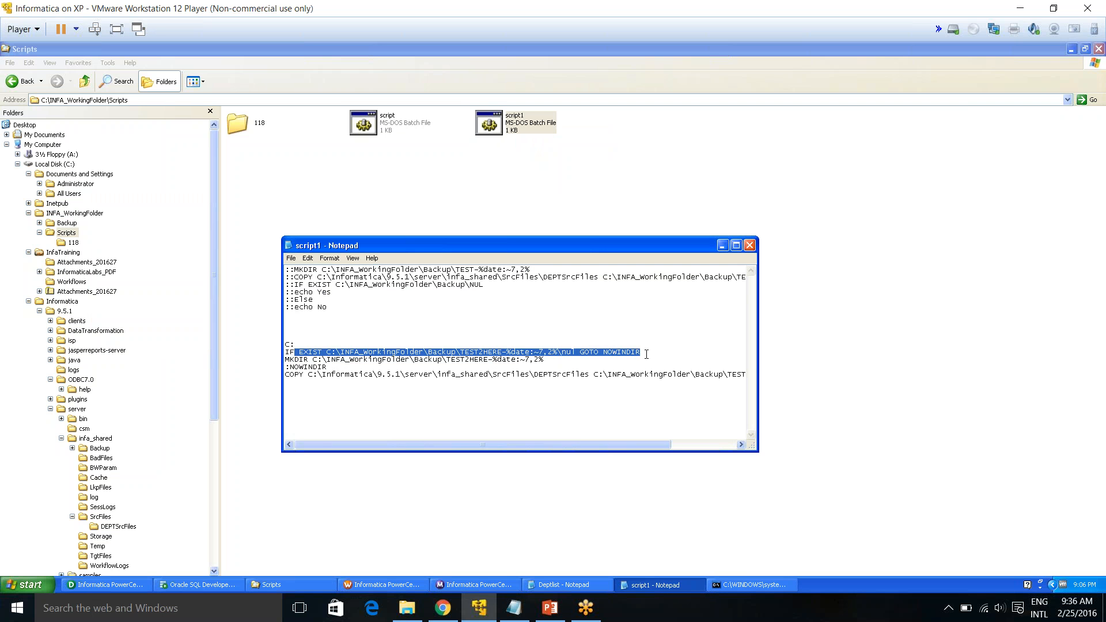
left_click(385, 351)
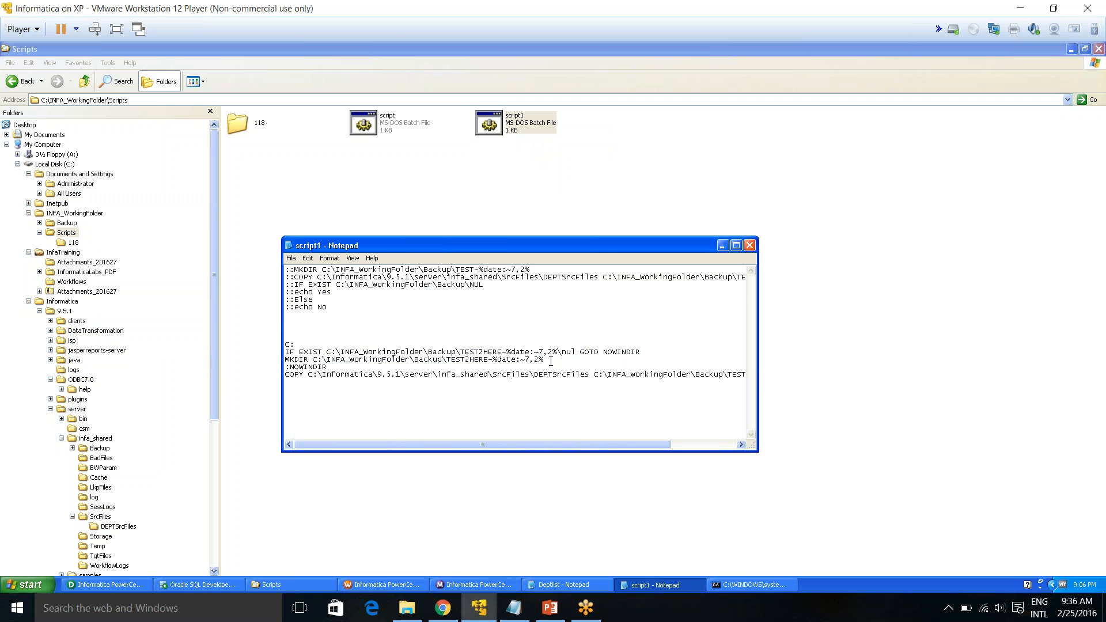
left_click_drag(551, 358, 474, 359)
left_click(500, 378)
left_click_drag(460, 352, 502, 351)
left_click(499, 353)
left_click_drag(314, 327, 264, 263)
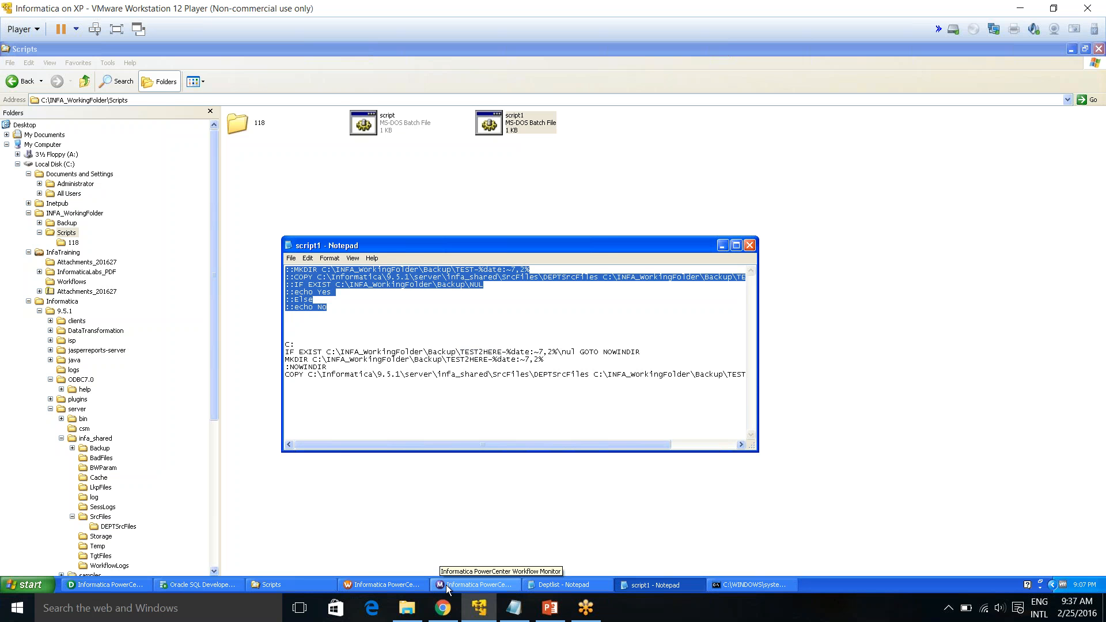
Return to Workflow Manager and close the cmdBackup task, discarding its command changes
left_click(394, 586)
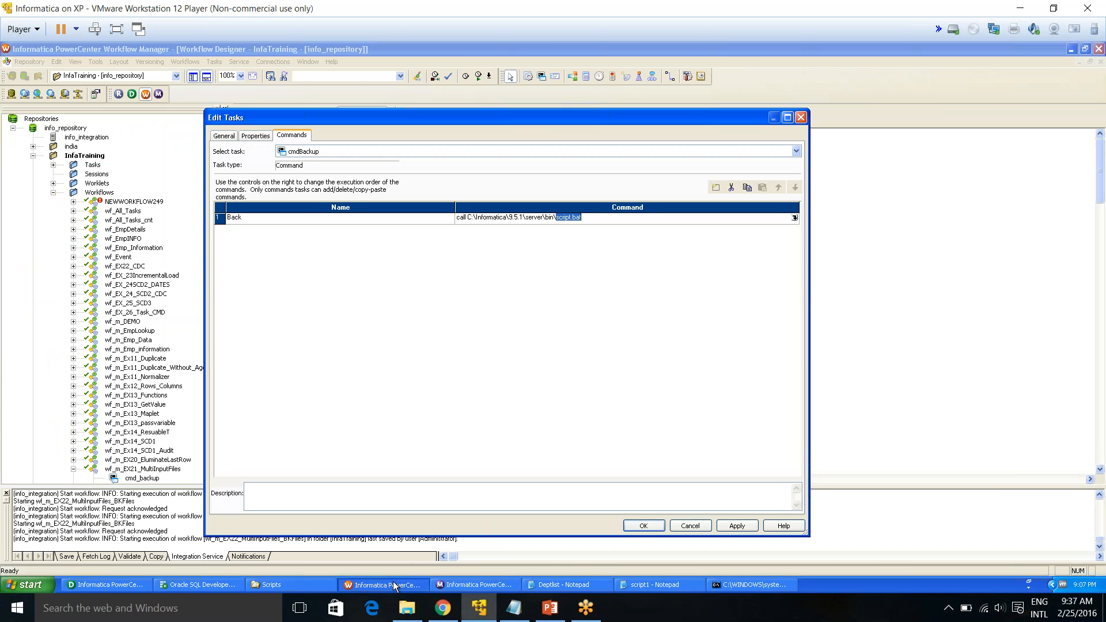
left_click(694, 525)
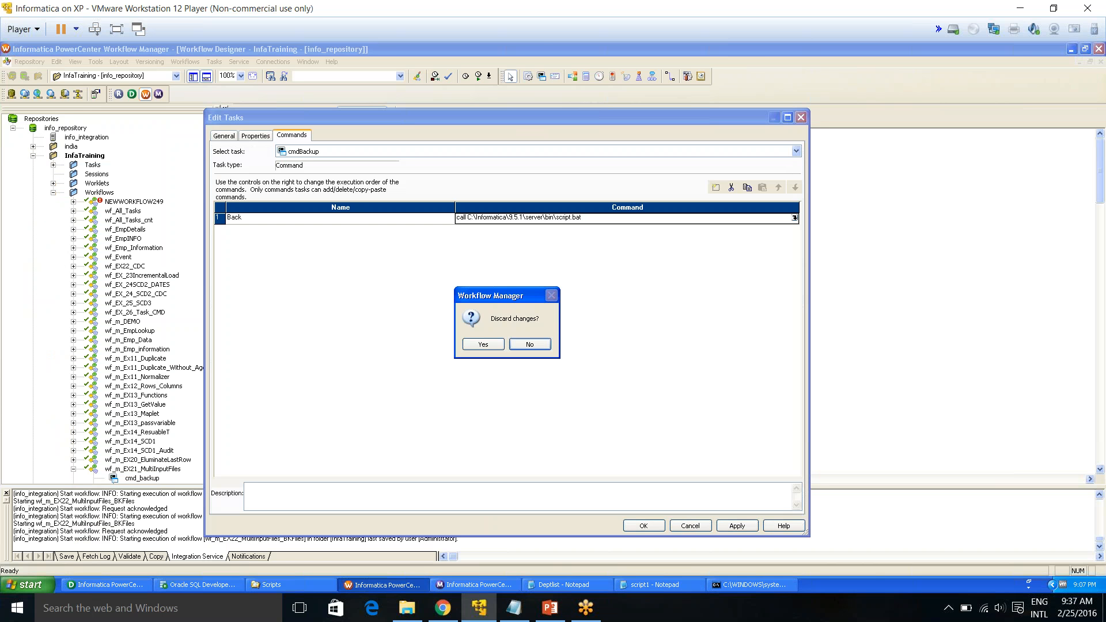
left_click(478, 345)
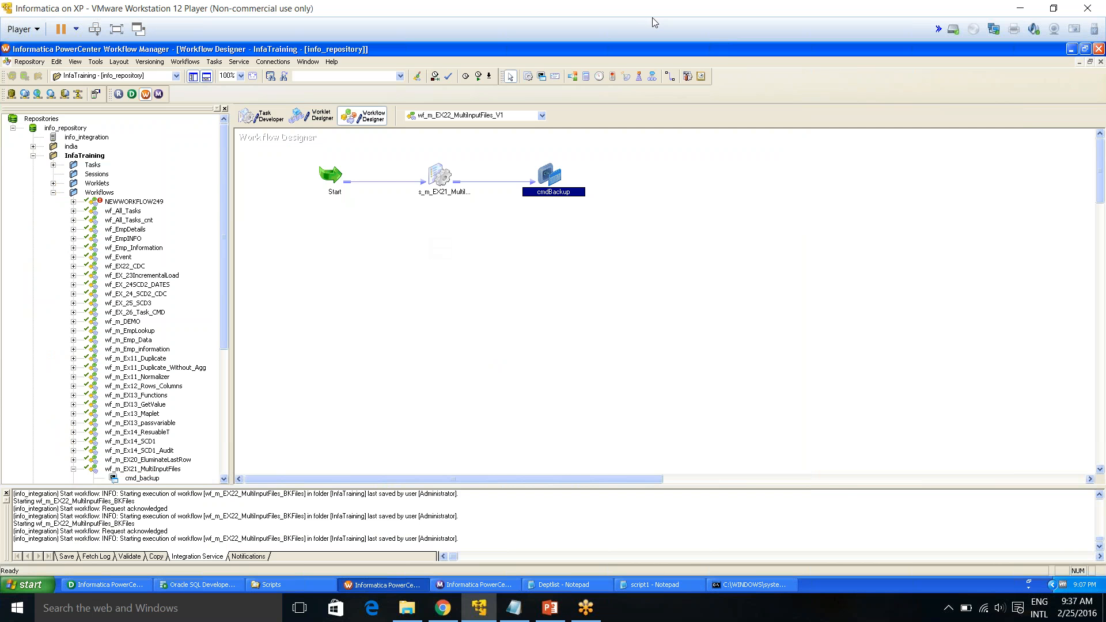
key("alt+Tab")
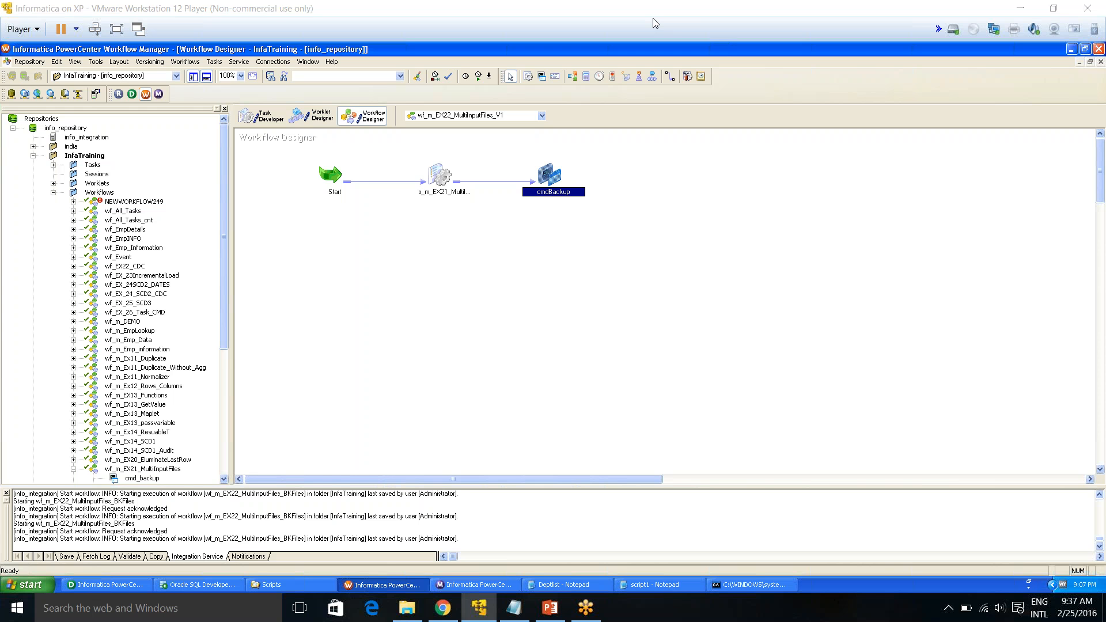